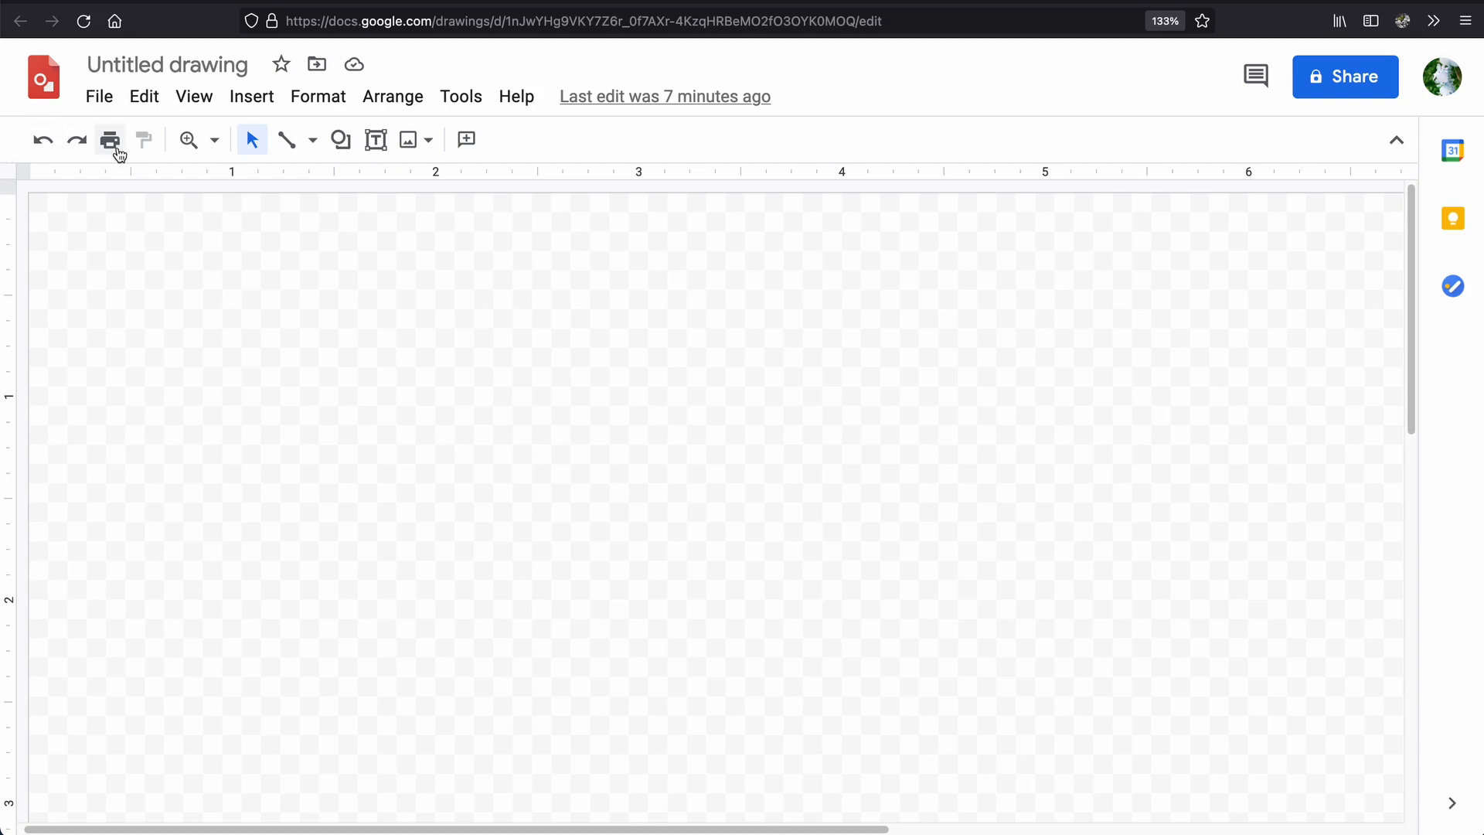
Draw a rectangle about 1.5 inches wide and 0.4 inches tall in the upper part of the canvas.
{"action": "left_click", "coordinate": [340, 140]}
{"action": "mouse_move", "coordinate": [400, 182]}
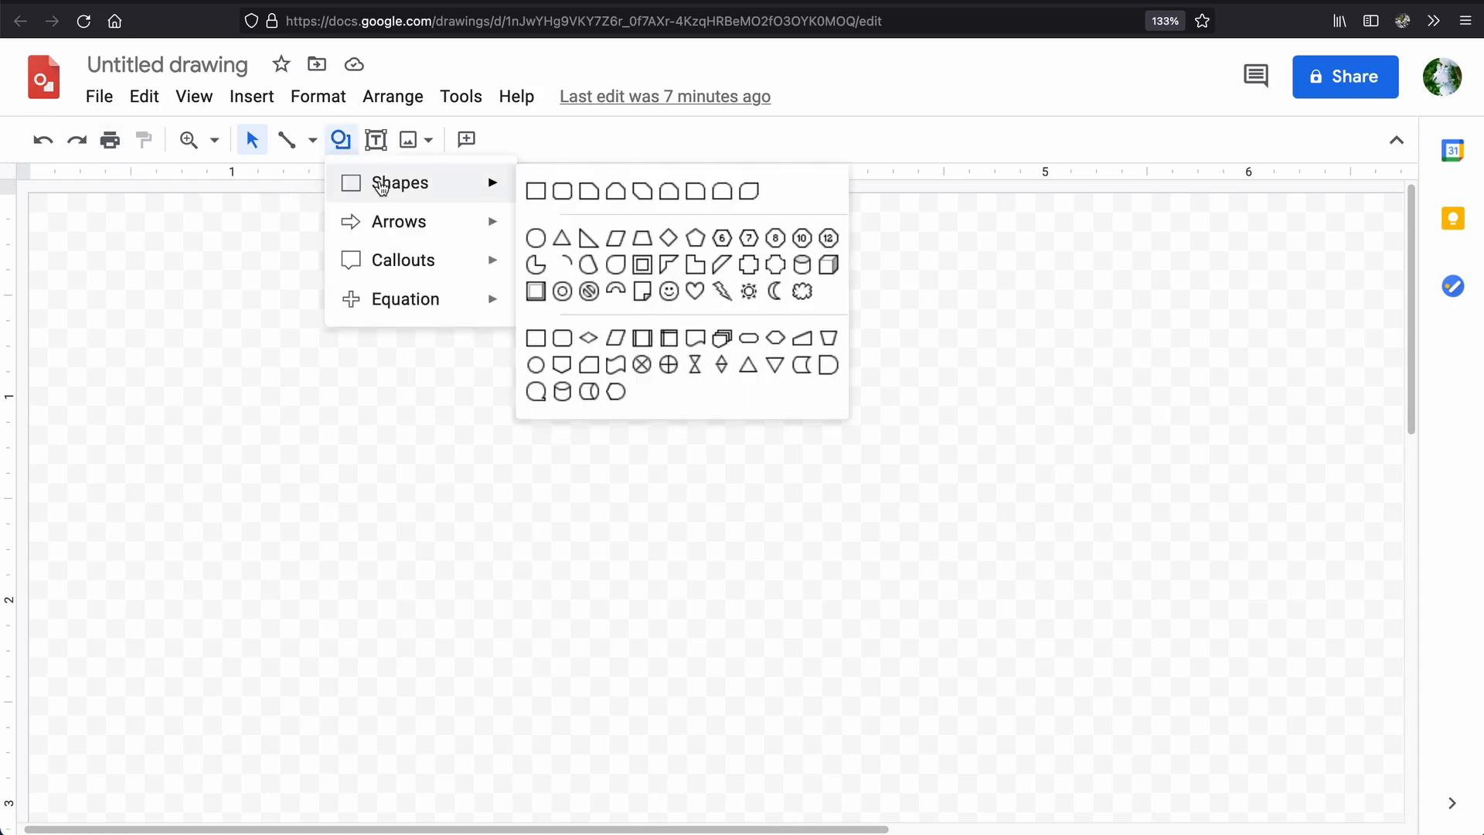
{"action": "left_click", "coordinate": [535, 190]}
{"action": "mouse_move", "coordinate": [280, 298]}
{"action": "left_mouse_down"}
{"action": "mouse_move", "coordinate": [399, 415]}
{"action": "mouse_move", "coordinate": [577, 382]}
{"action": "left_mouse_up"}
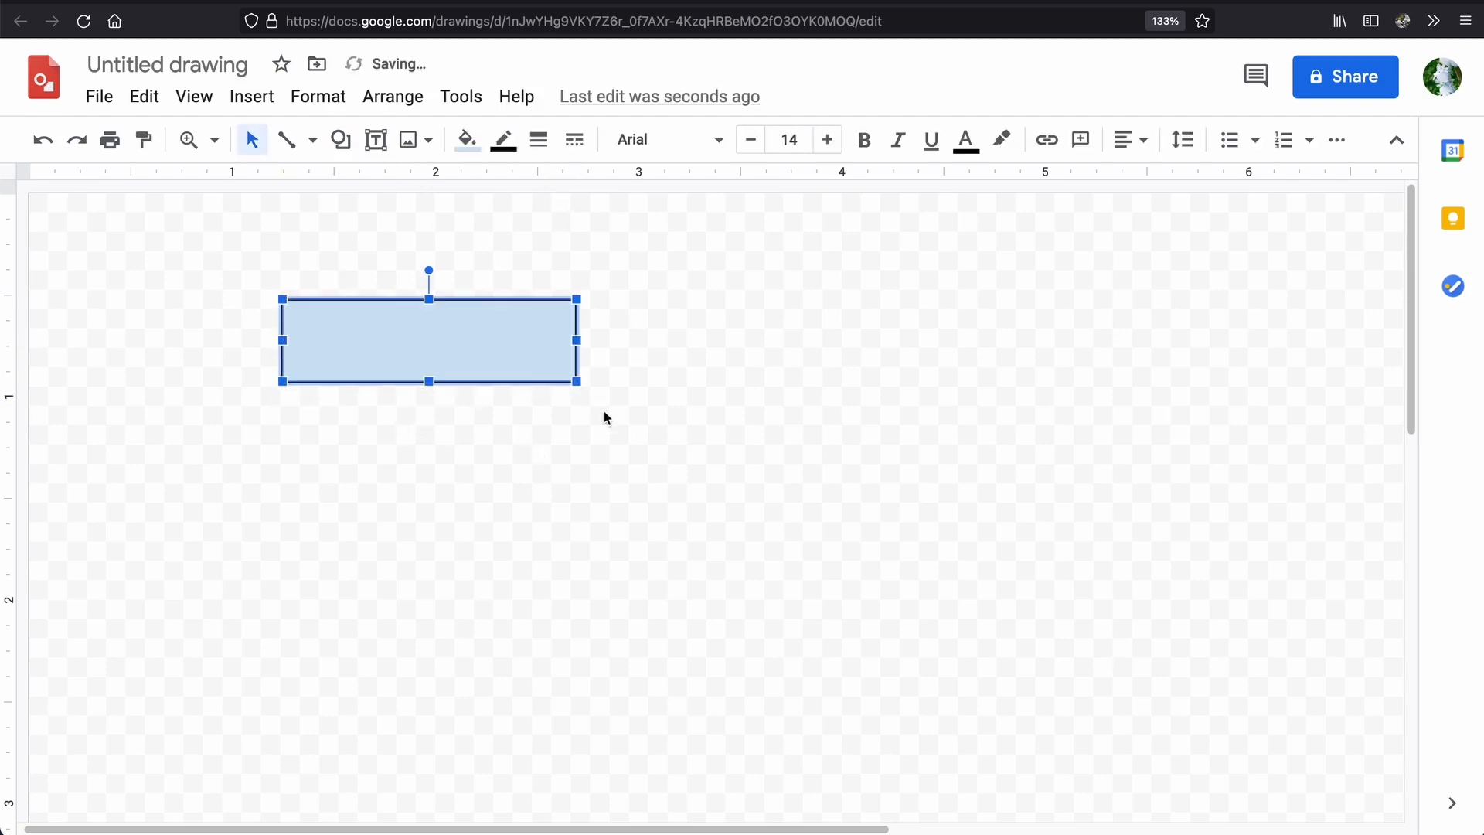
{"action": "left_click", "coordinate": [628, 404]}
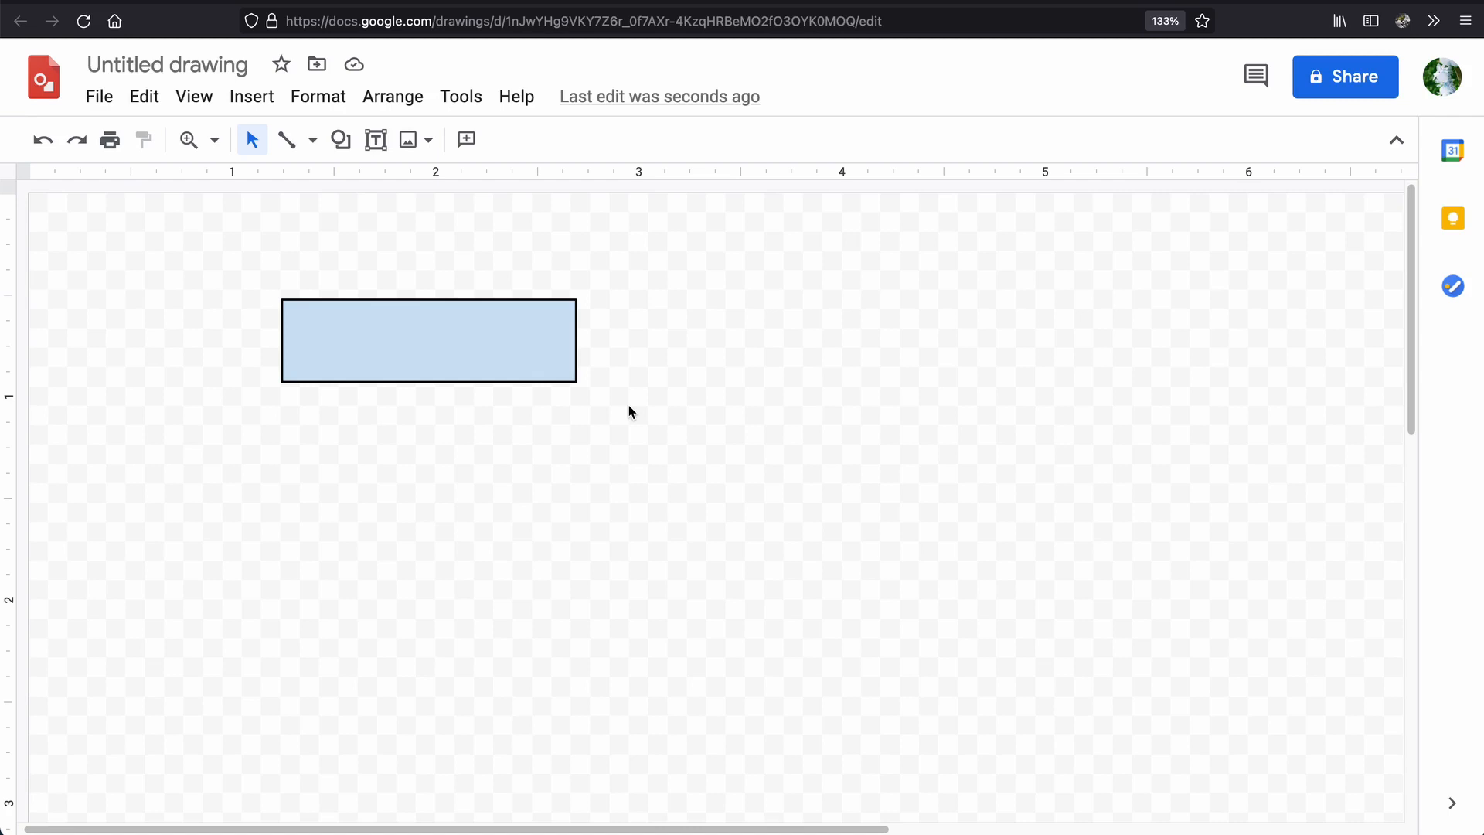
Try a light yellow fill on the rectangle and undo it.
{"action": "left_click", "coordinate": [530, 334]}
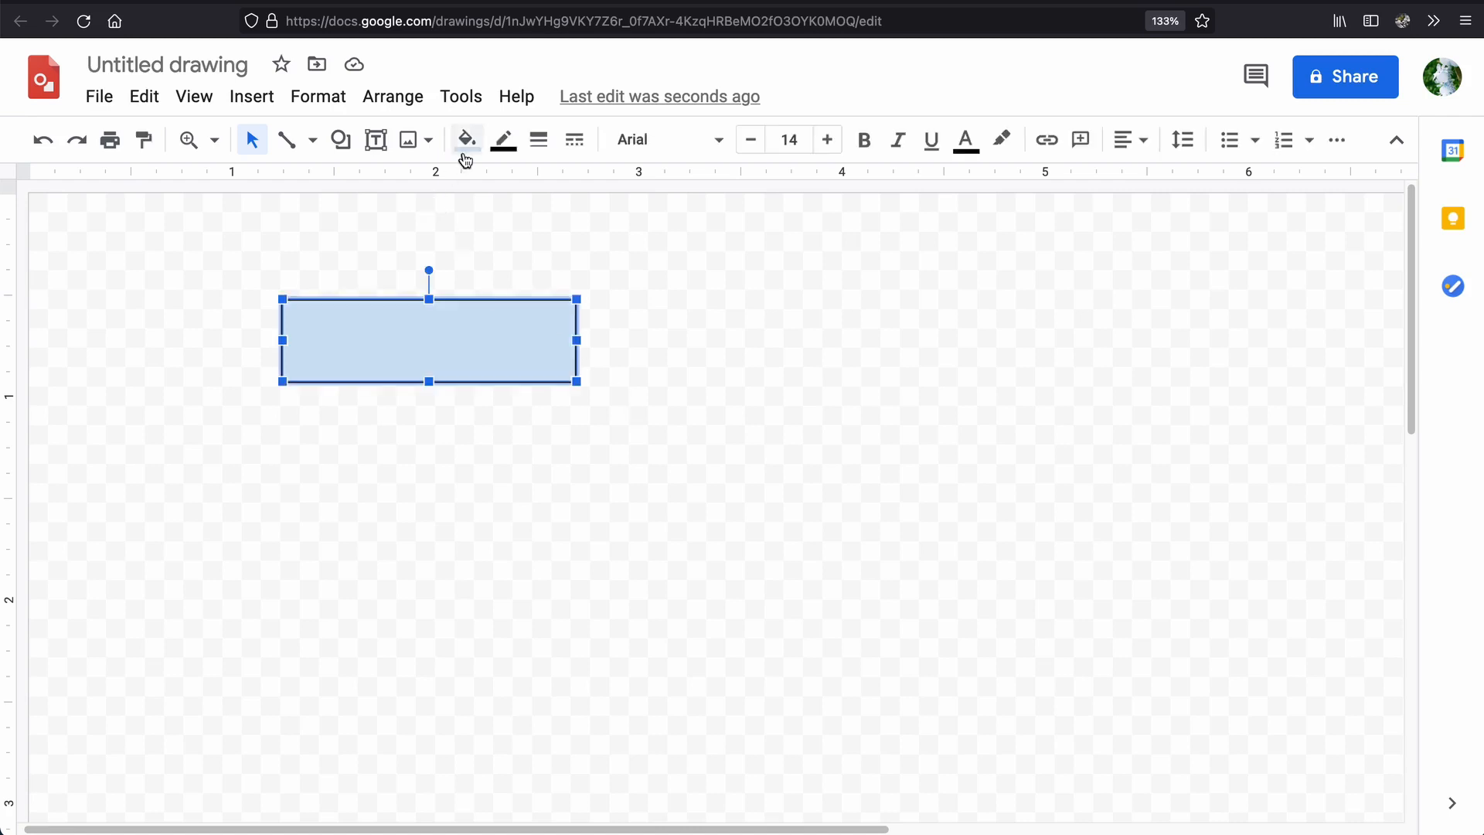
{"action": "left_click", "coordinate": [466, 139]}
{"action": "left_click", "coordinate": [557, 328]}
{"action": "left_click", "coordinate": [733, 387]}
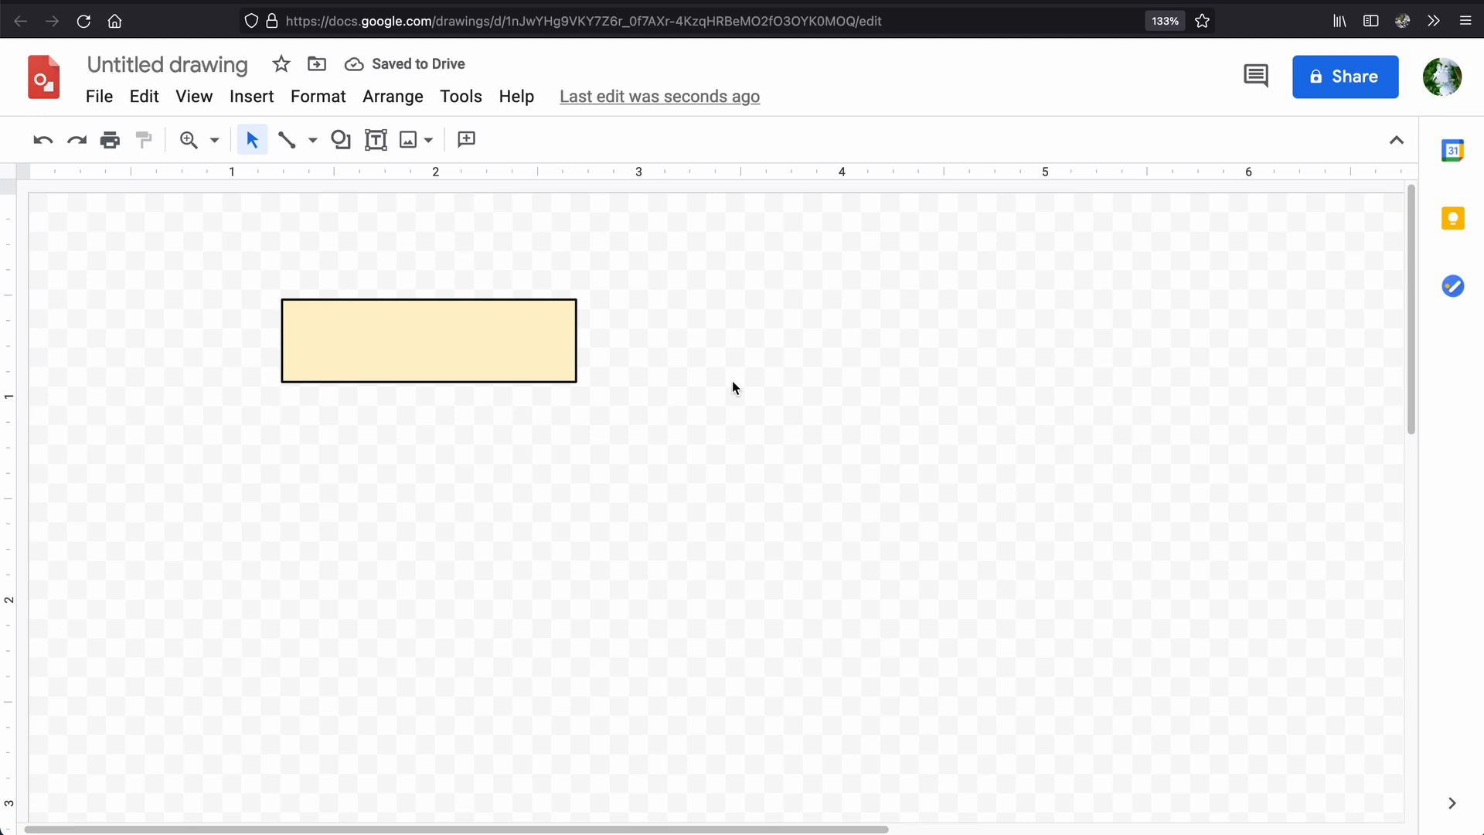
{"action": "key", "text": "ctrl+z"}
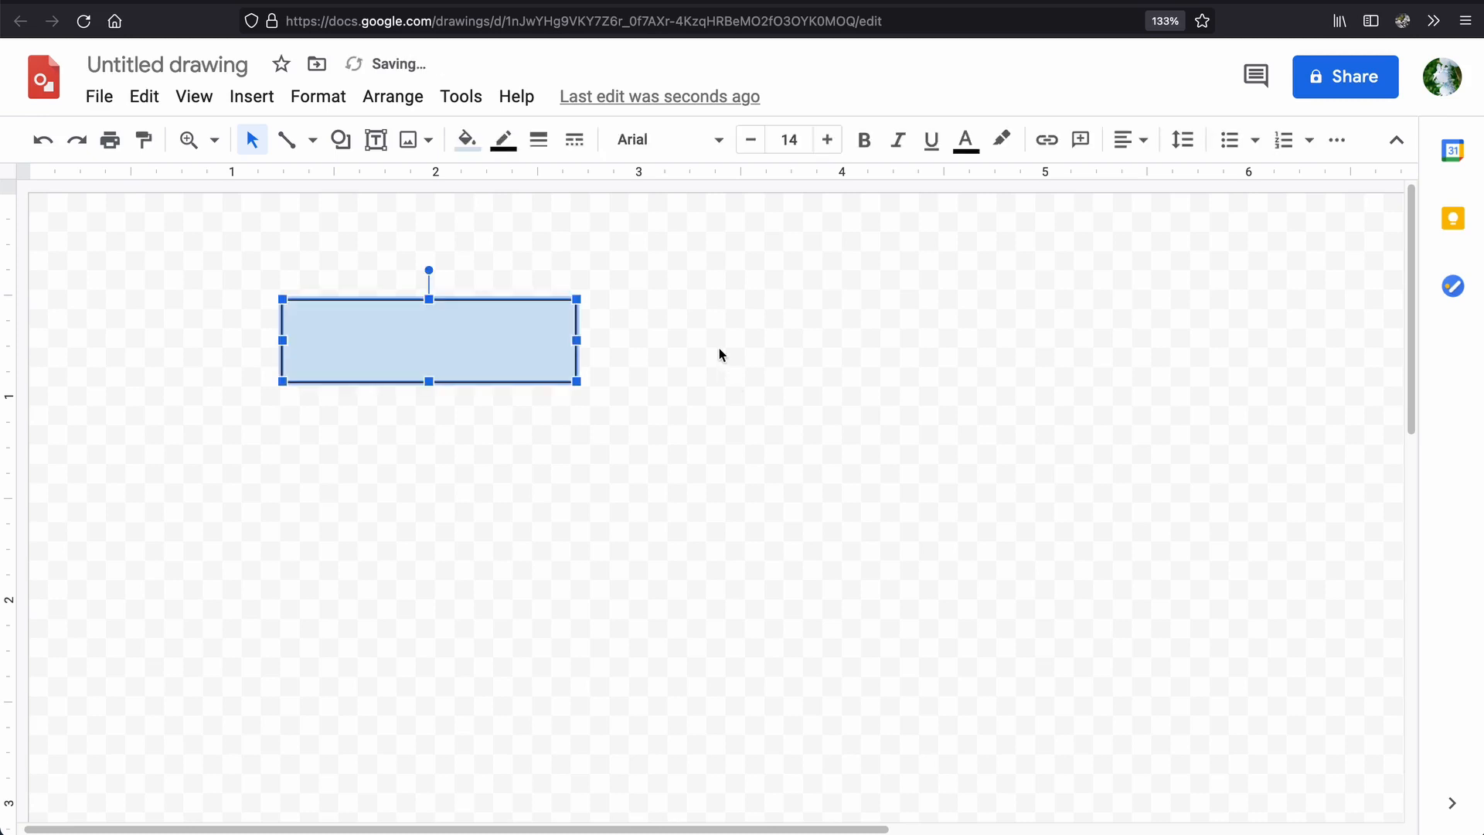
{"action": "left_click", "coordinate": [719, 348]}
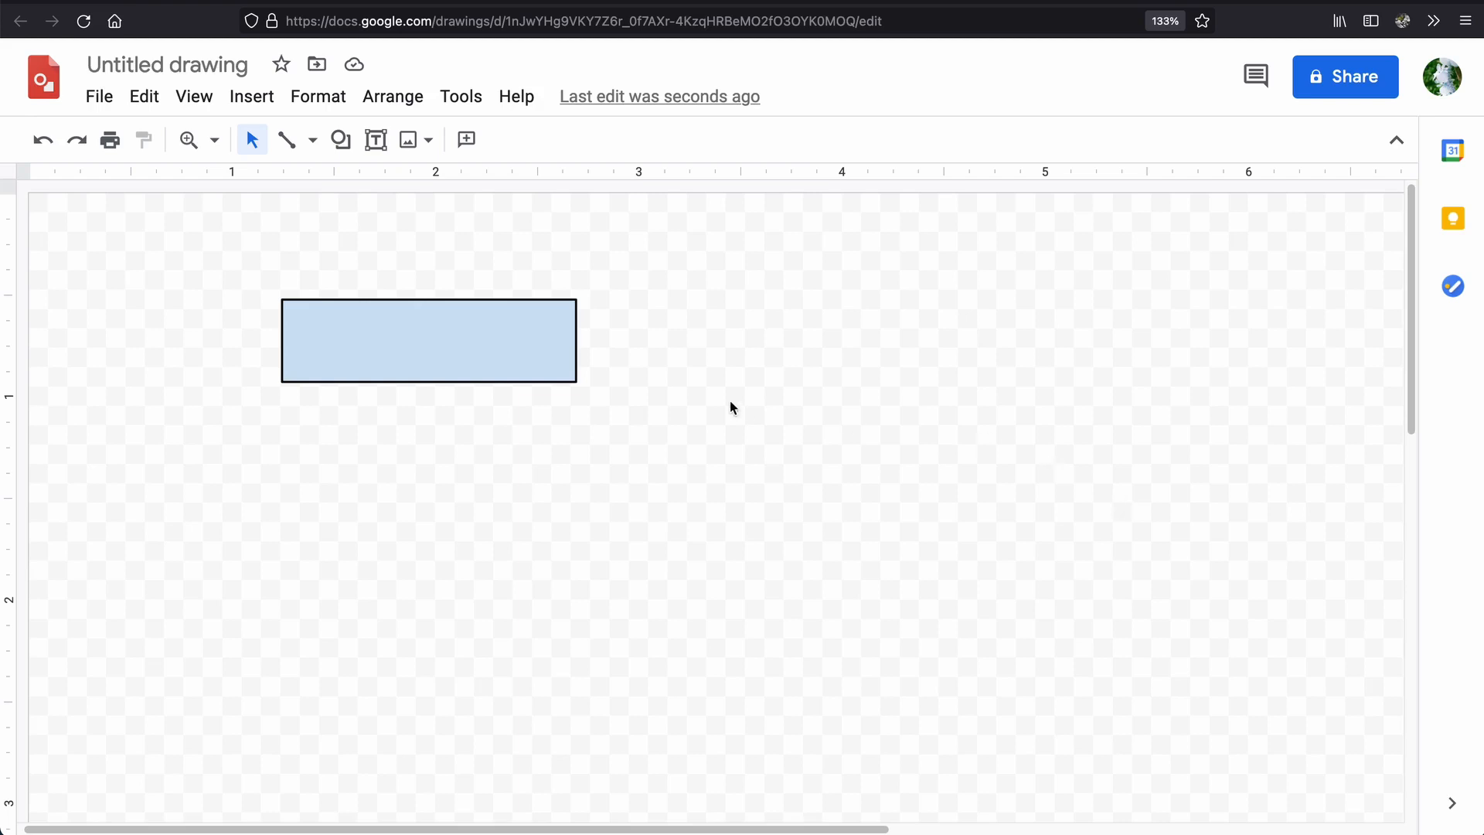
Duplicate the blue rectangle and place the copy to the right of the original, roughly level with it.
{"action": "left_click", "coordinate": [499, 349]}
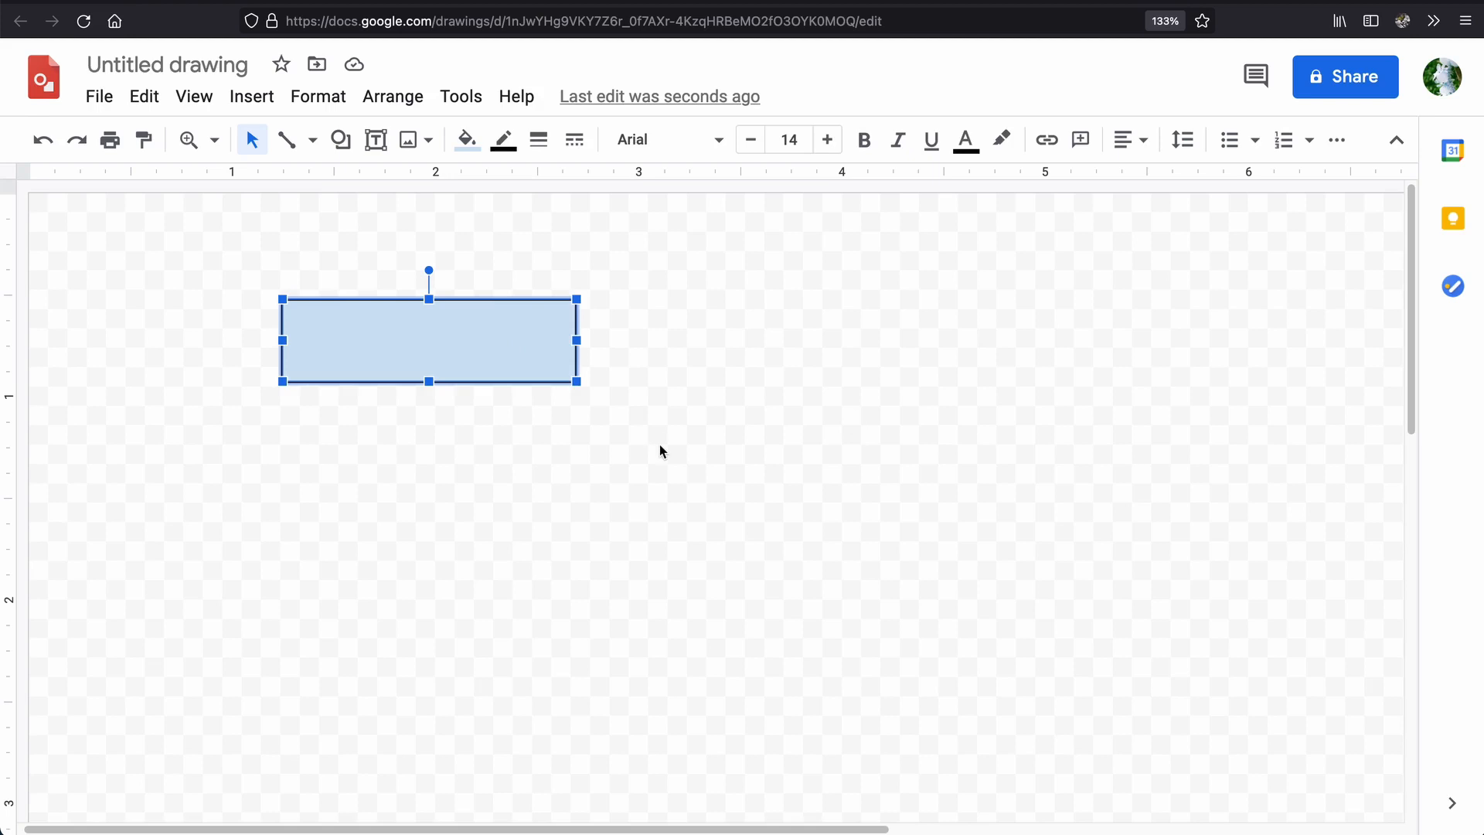
{"action": "key", "text": "ctrl+d"}
{"action": "left_click_drag", "start_coordinate": [477, 394], "coordinate": [860, 362]}
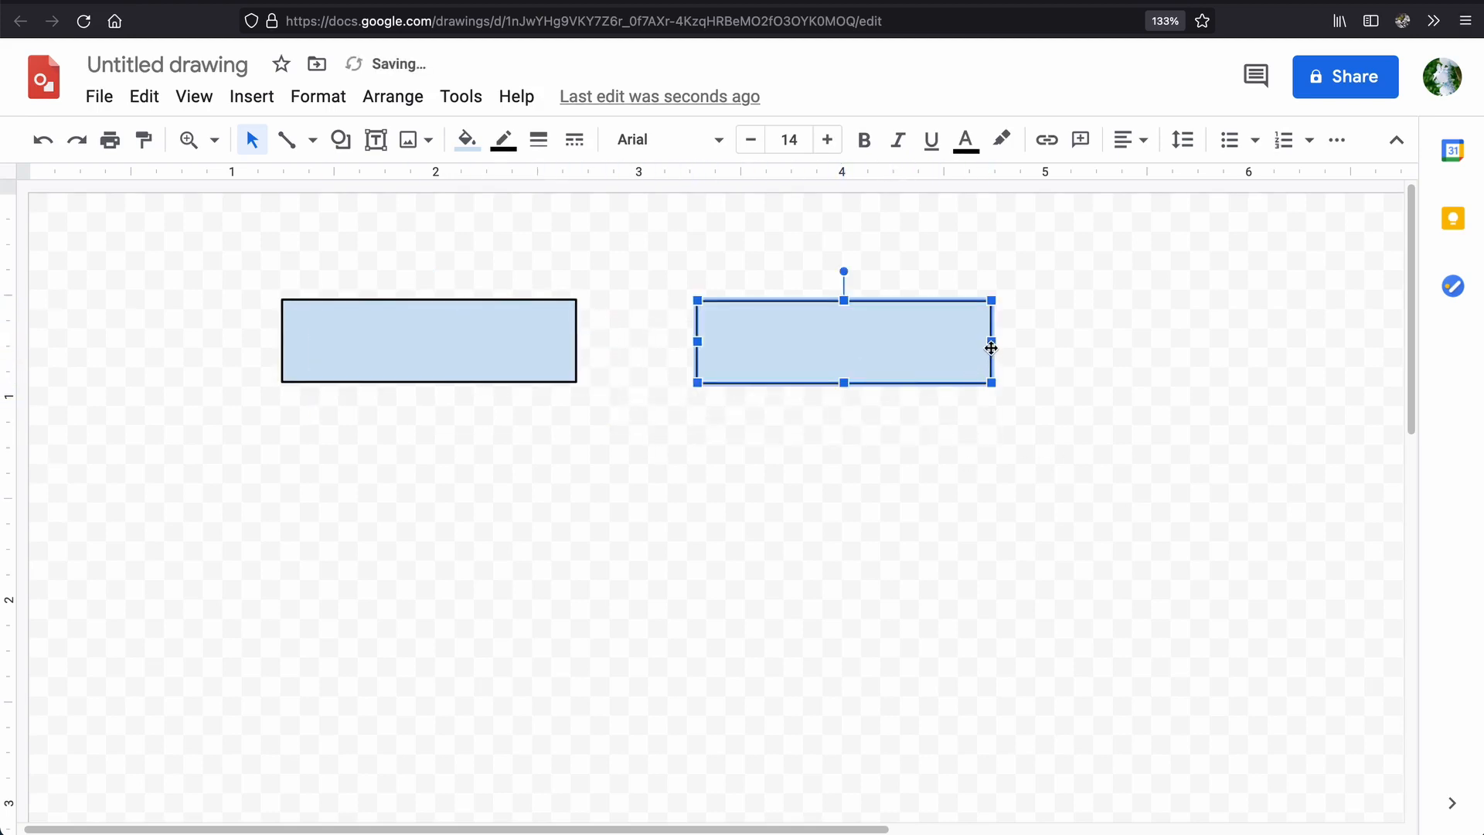
Shrink the copied rectangle to about 0.9 by 0.3 inches and place it near the large rectangle's top edge level.
{"action": "left_click_drag", "start_coordinate": [992, 346], "coordinate": [817, 341]}
{"action": "left_click_drag", "start_coordinate": [727, 385], "coordinate": [903, 354]}
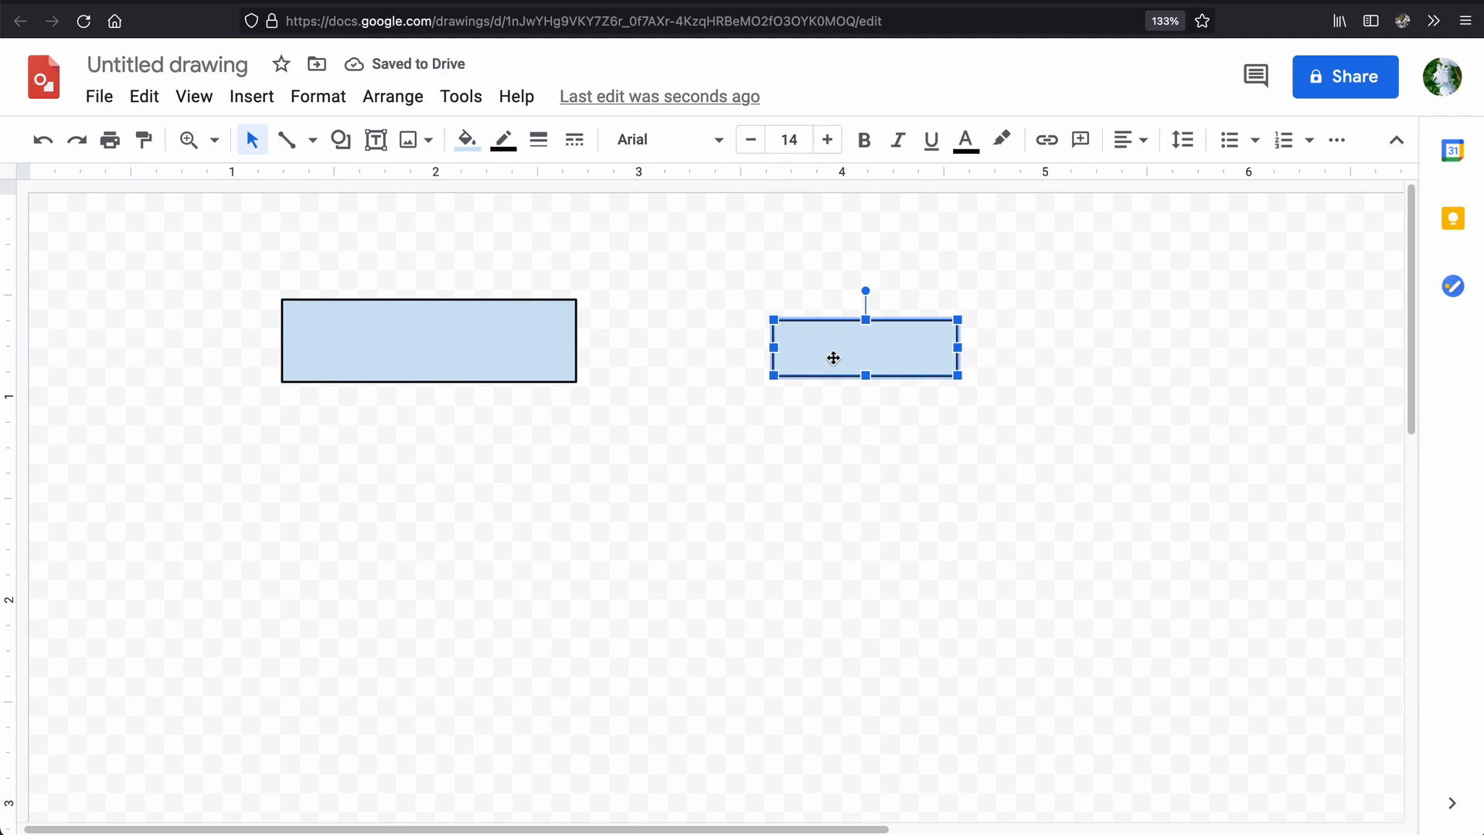
{"action": "left_click_drag", "start_coordinate": [840, 358], "coordinate": [781, 342]}
{"action": "left_click", "coordinate": [806, 411]}
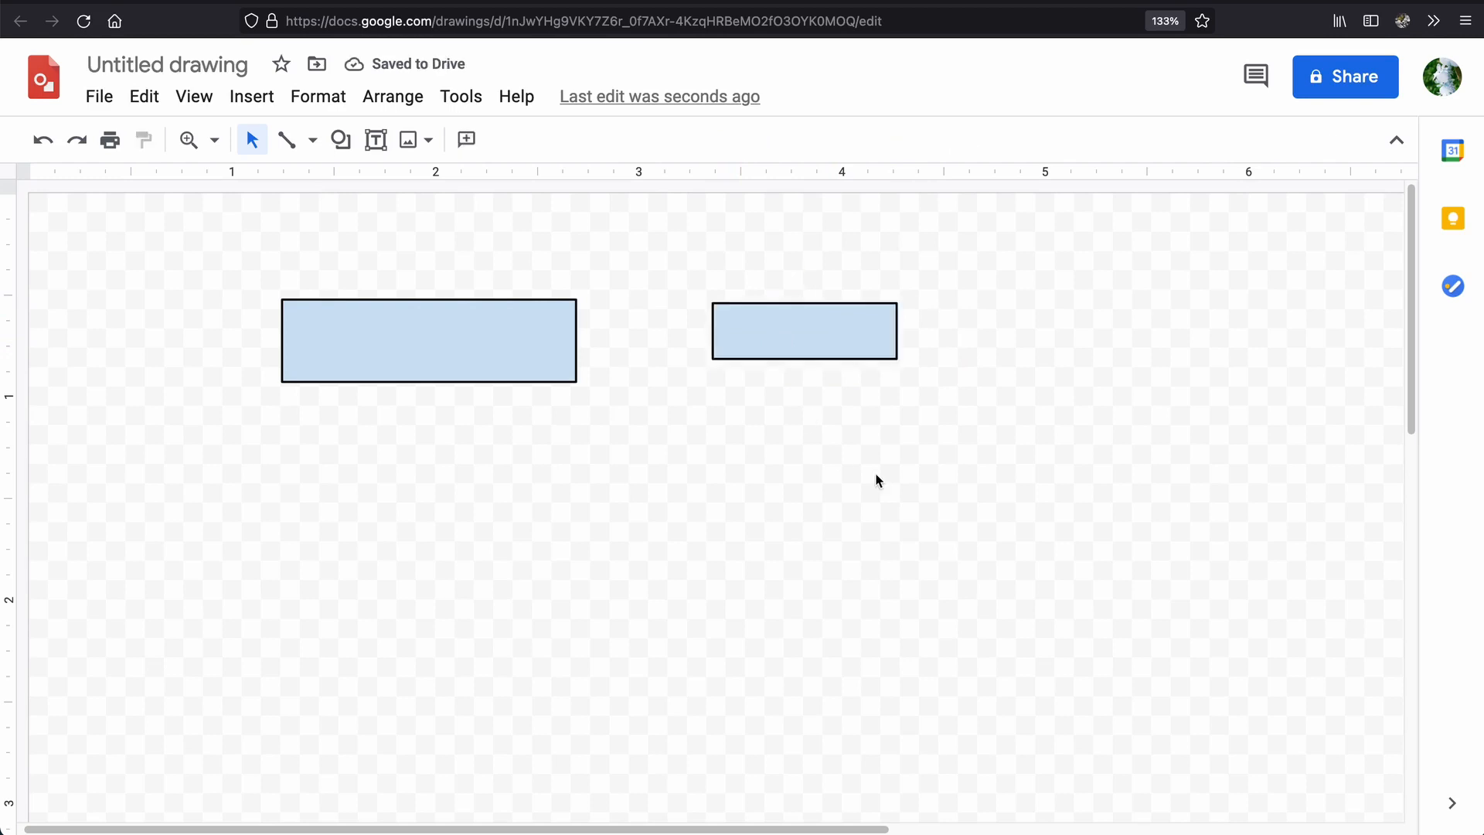
Move the small rectangle level with the large one's top edge, its bottom edge, and near its top edge again.
{"action": "left_click_drag", "start_coordinate": [828, 354], "coordinate": [783, 318]}
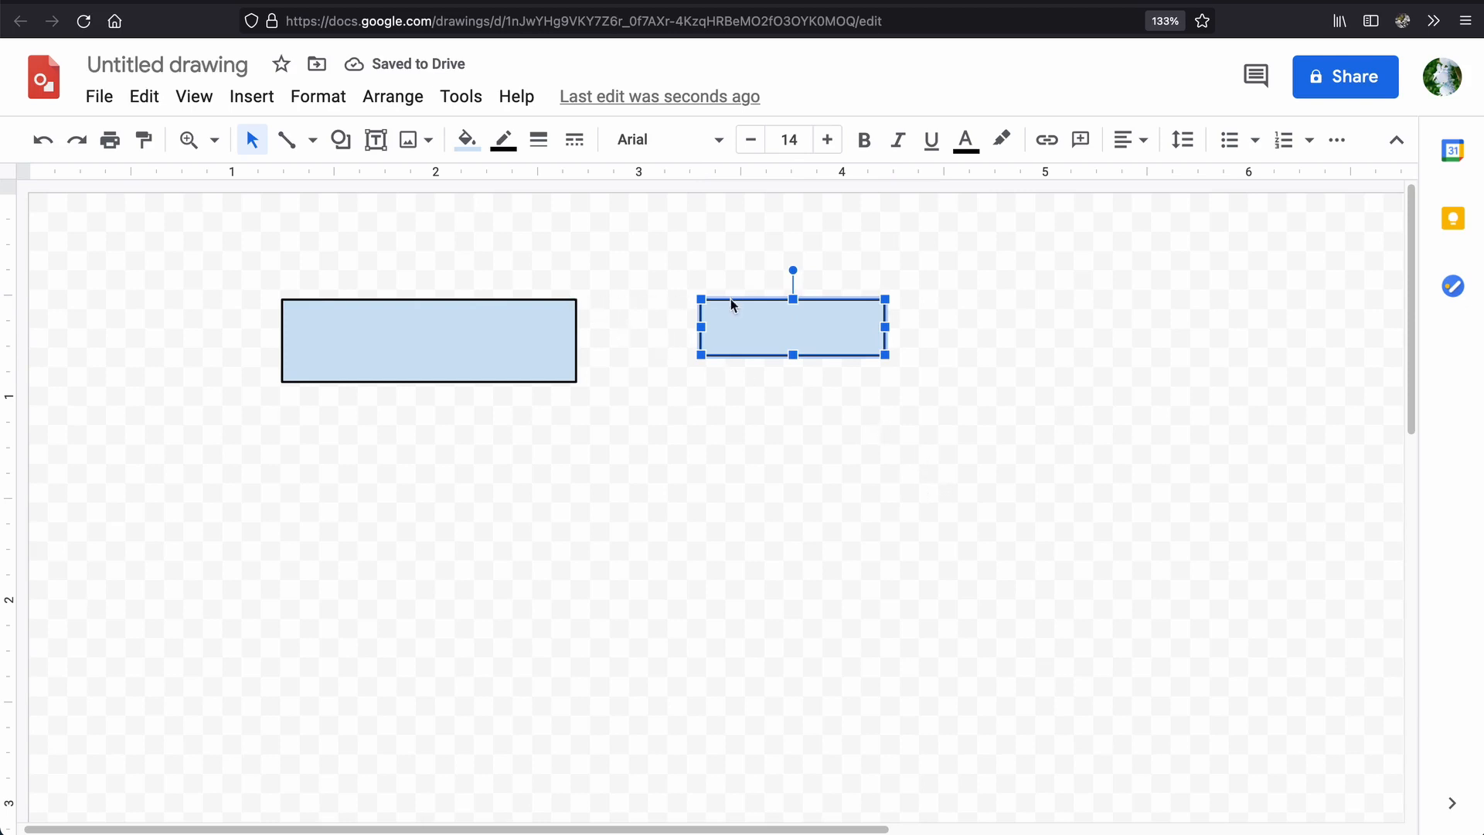
{"action": "left_click_drag", "start_coordinate": [746, 325], "coordinate": [782, 360]}
{"action": "left_click", "coordinate": [805, 439]}
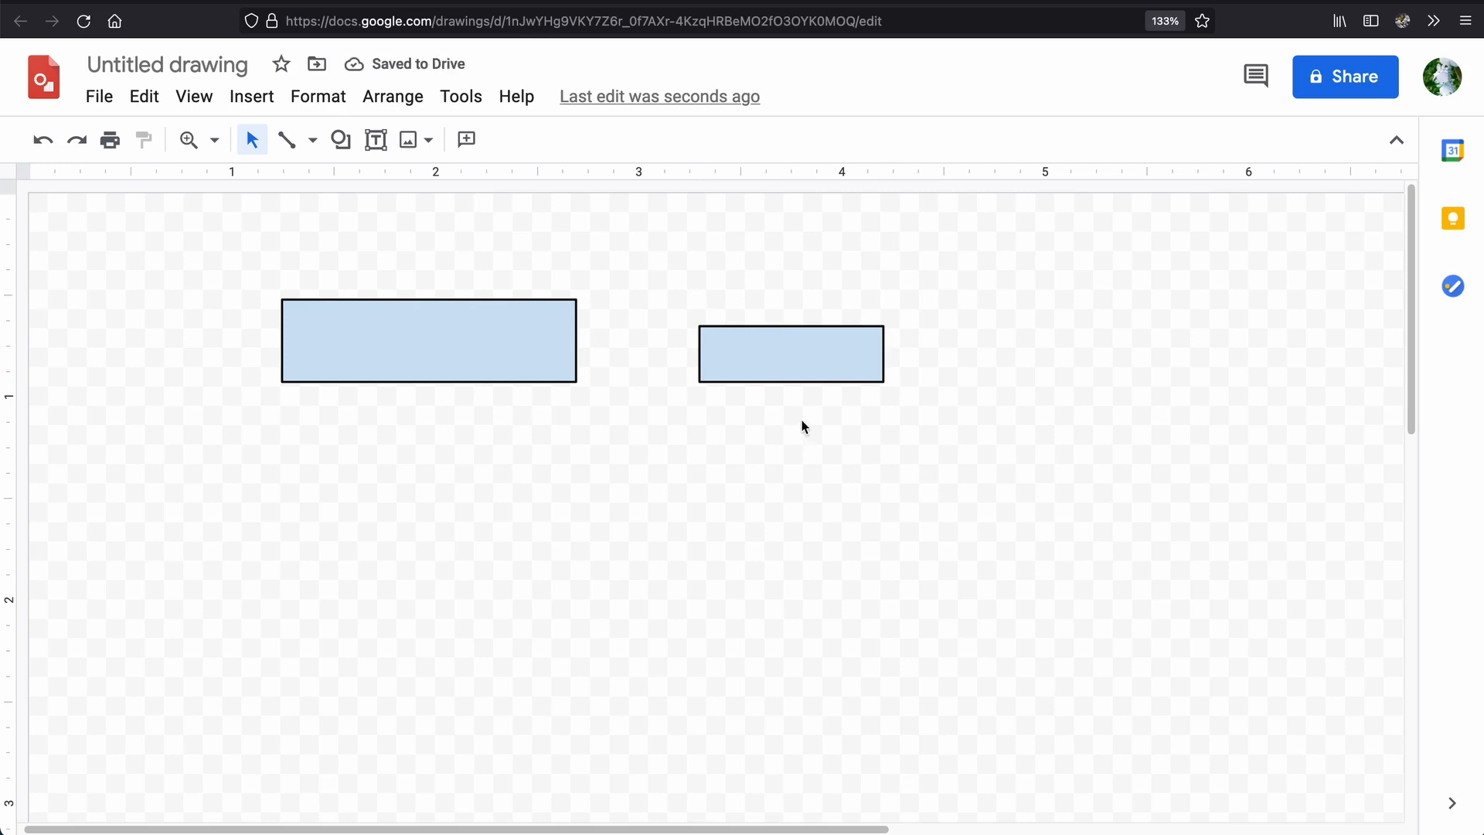
{"action": "left_click", "coordinate": [753, 361]}
{"action": "left_click_drag", "start_coordinate": [753, 361], "coordinate": [748, 337]}
{"action": "left_click", "coordinate": [757, 387]}
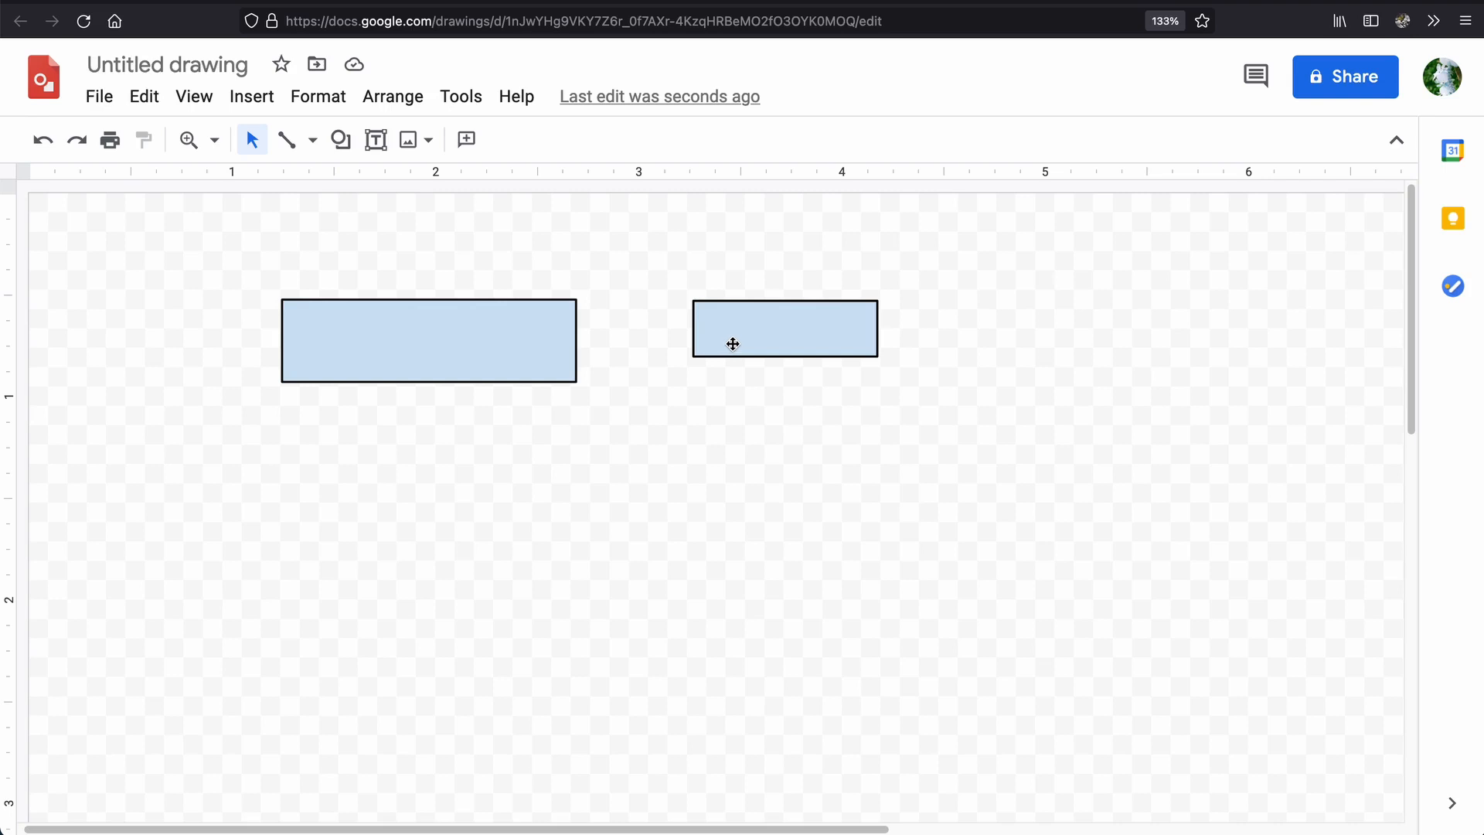
Move the small rectangle so it overlaps the large one's right end, and pull it back out beside it.
{"action": "left_click_drag", "start_coordinate": [733, 344], "coordinate": [594, 342]}
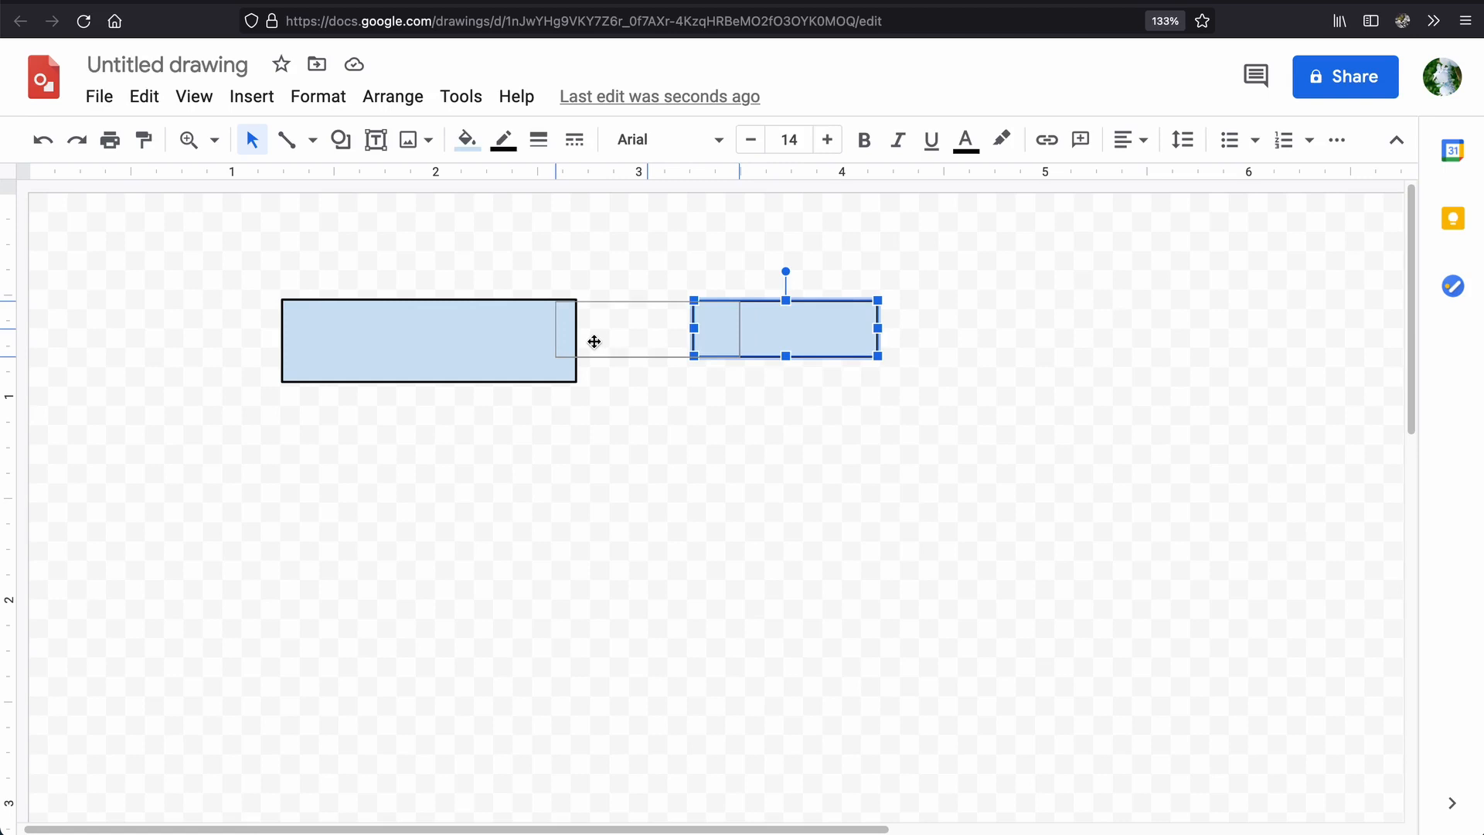
{"action": "left_click_drag", "start_coordinate": [594, 341], "coordinate": [593, 340]}
{"action": "key", "text": "Escape"}
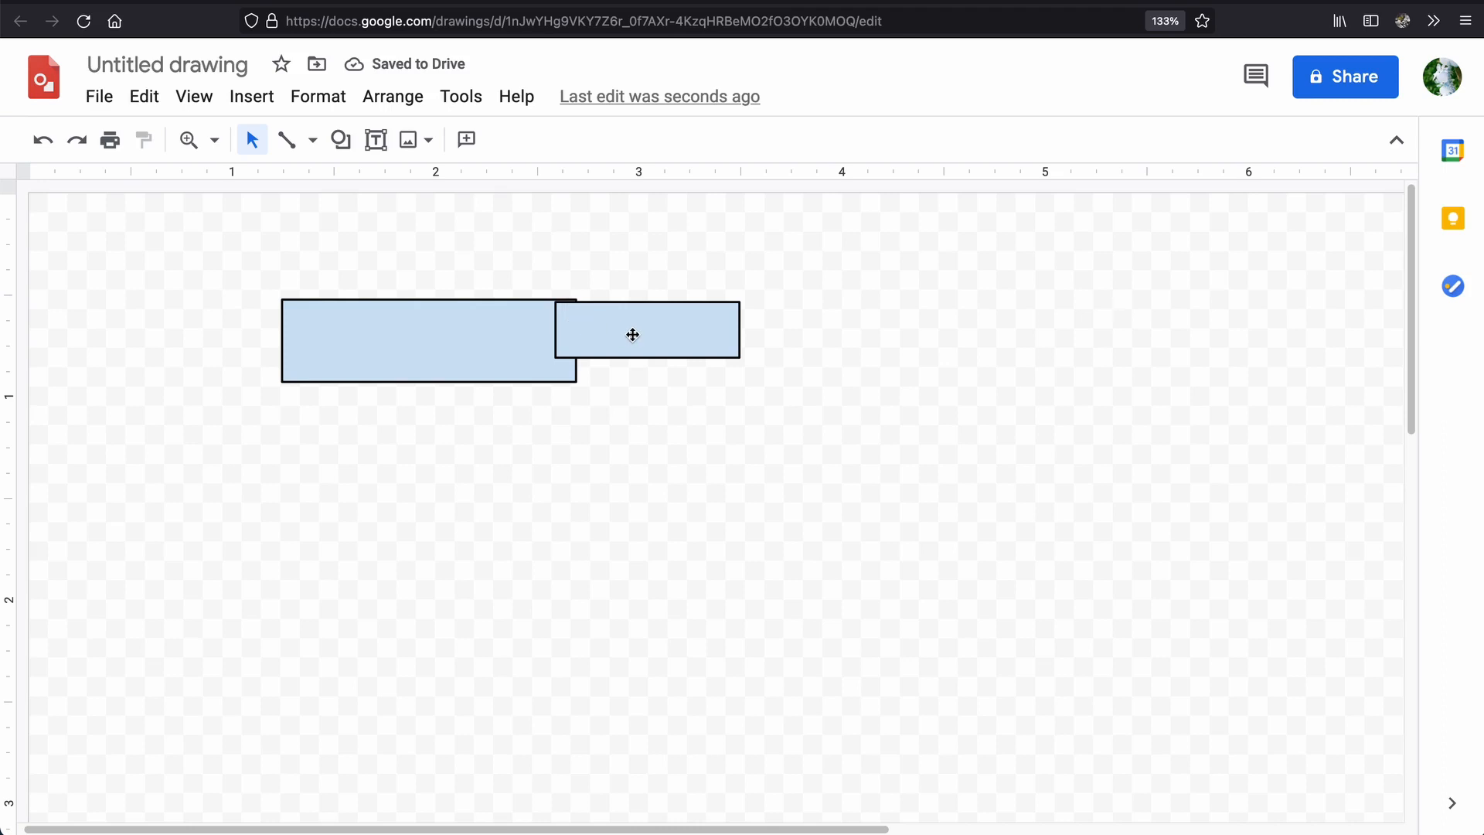
{"action": "left_click_drag", "start_coordinate": [633, 335], "coordinate": [760, 335]}
{"action": "key", "text": "Escape"}
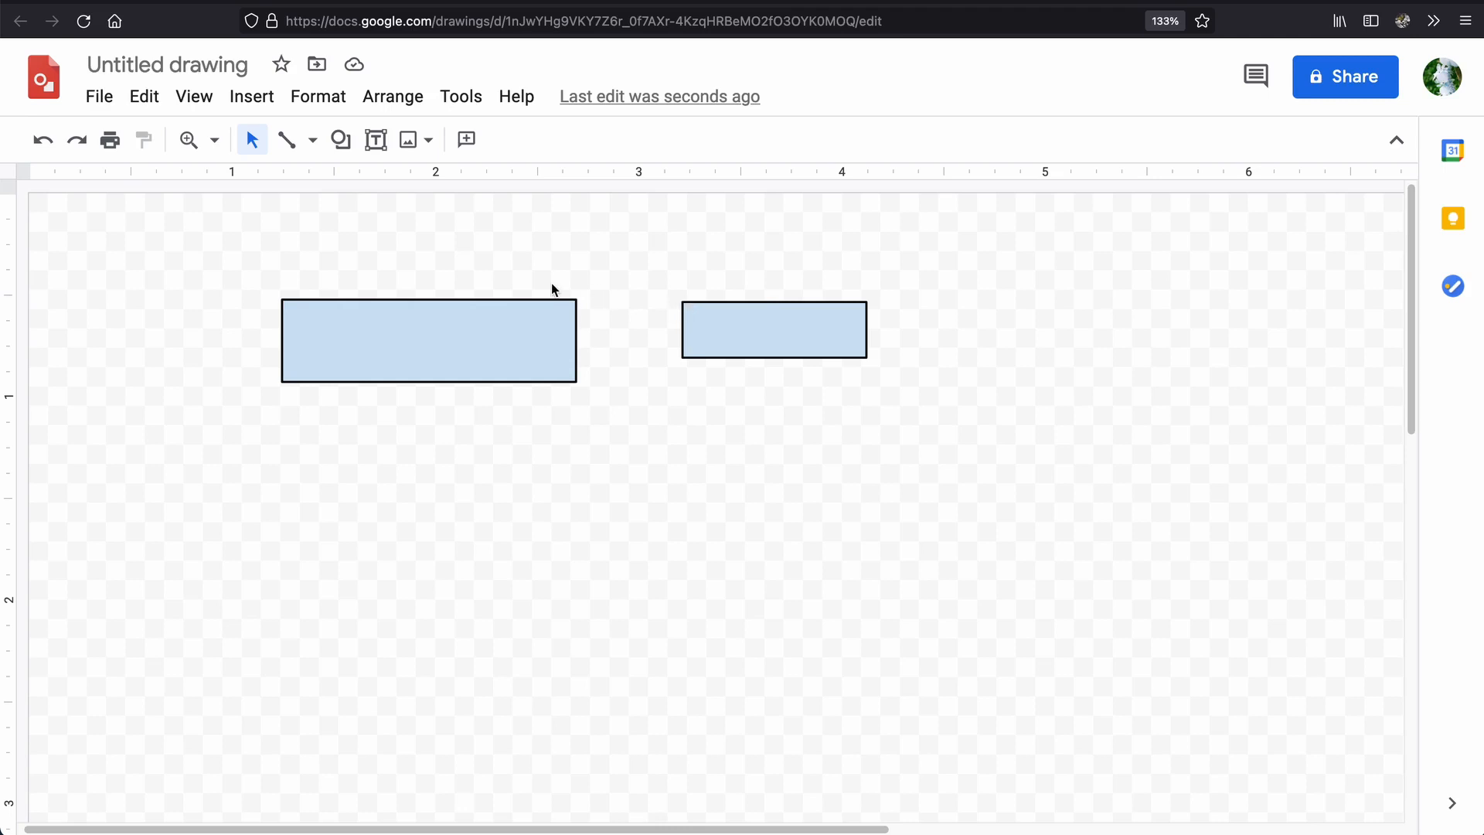
Move the small rectangle against the large one's right end and nudge it right until it just clears that edge.
{"action": "left_click_drag", "start_coordinate": [688, 312], "coordinate": [556, 309]}
{"action": "key", "text": "Right"}
{"action": "key", "text": "Right"}
{"action": "key", "text": "Right"}
{"action": "key", "text": "Right"}
{"action": "key", "text": "Right"}
{"action": "key", "text": "Right"}
{"action": "key", "text": "Right"}
{"action": "key", "text": "Right"}
{"action": "key", "text": "Right"}
{"action": "key", "text": "Right"}
{"action": "key", "text": "Right"}
{"action": "key", "text": "Right"}
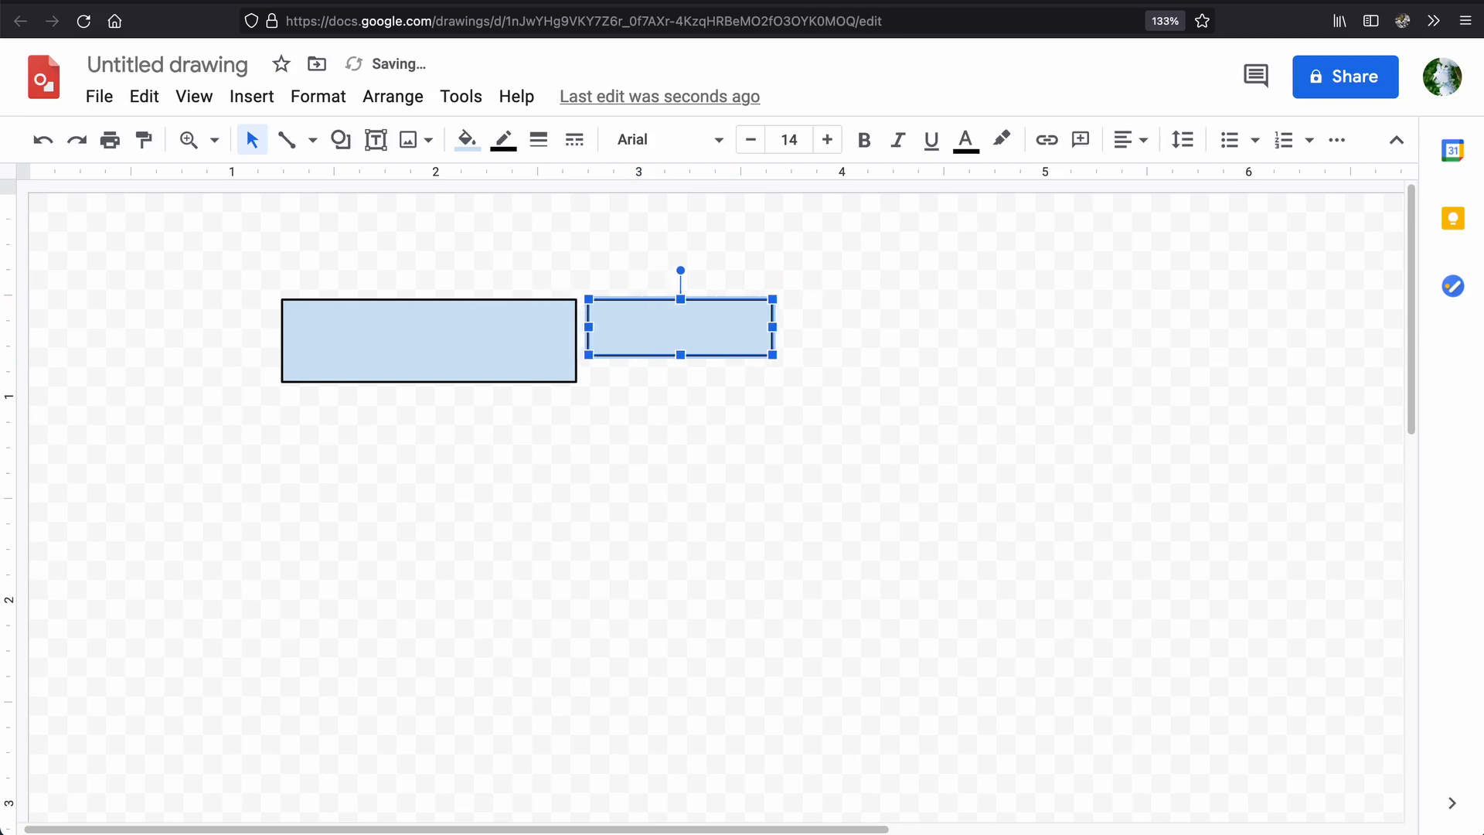
{"action": "left_click", "coordinate": [870, 470]}
Shift the large rectangle slightly up and to the right.
{"action": "left_click_drag", "start_coordinate": [457, 373], "coordinate": [463, 357]}
{"action": "left_click", "coordinate": [612, 423]}
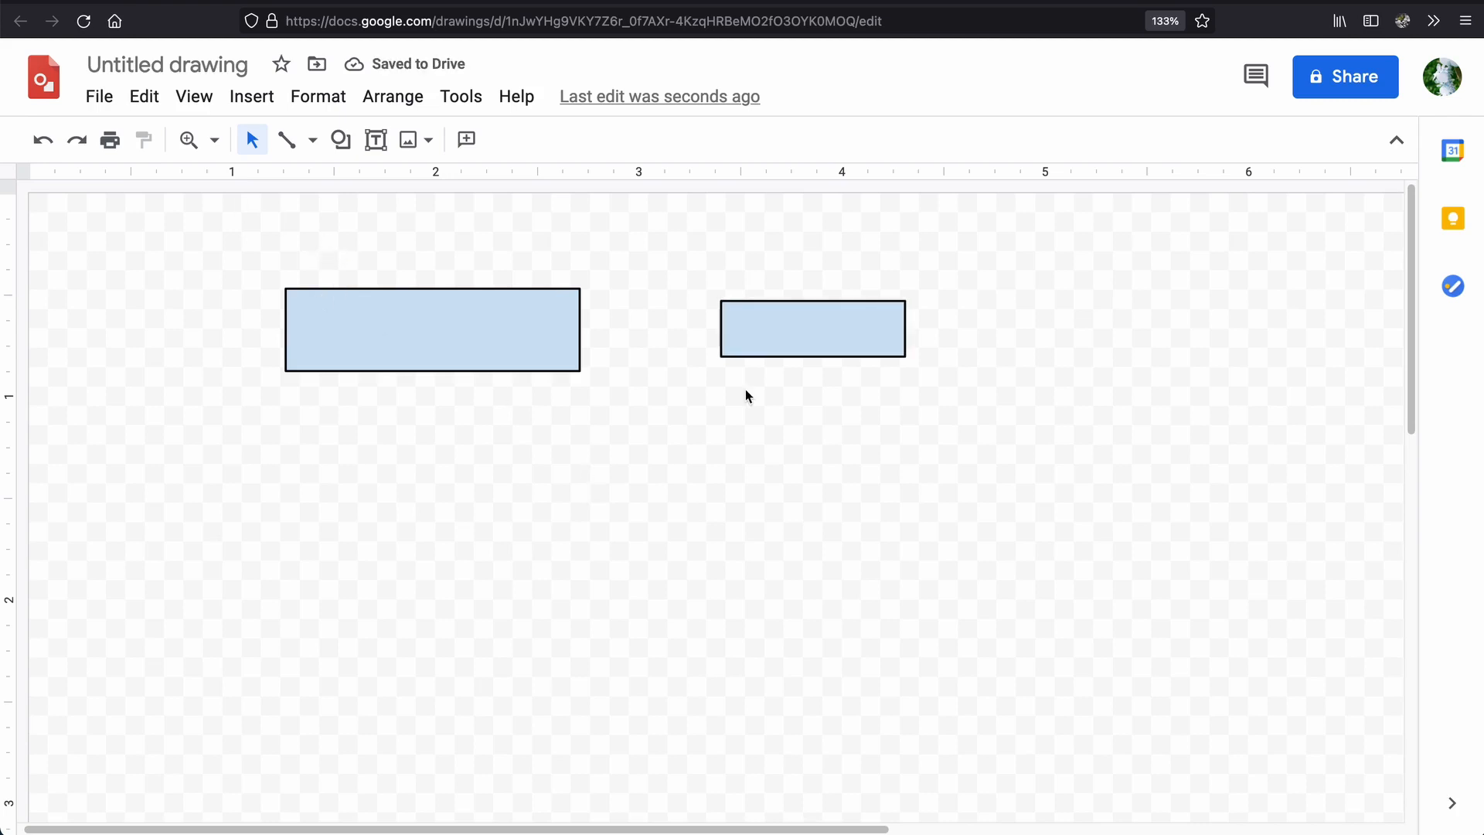
Enable snapping to guides.
{"action": "left_click", "coordinate": [197, 102]}
{"action": "mouse_move", "coordinate": [268, 272]}
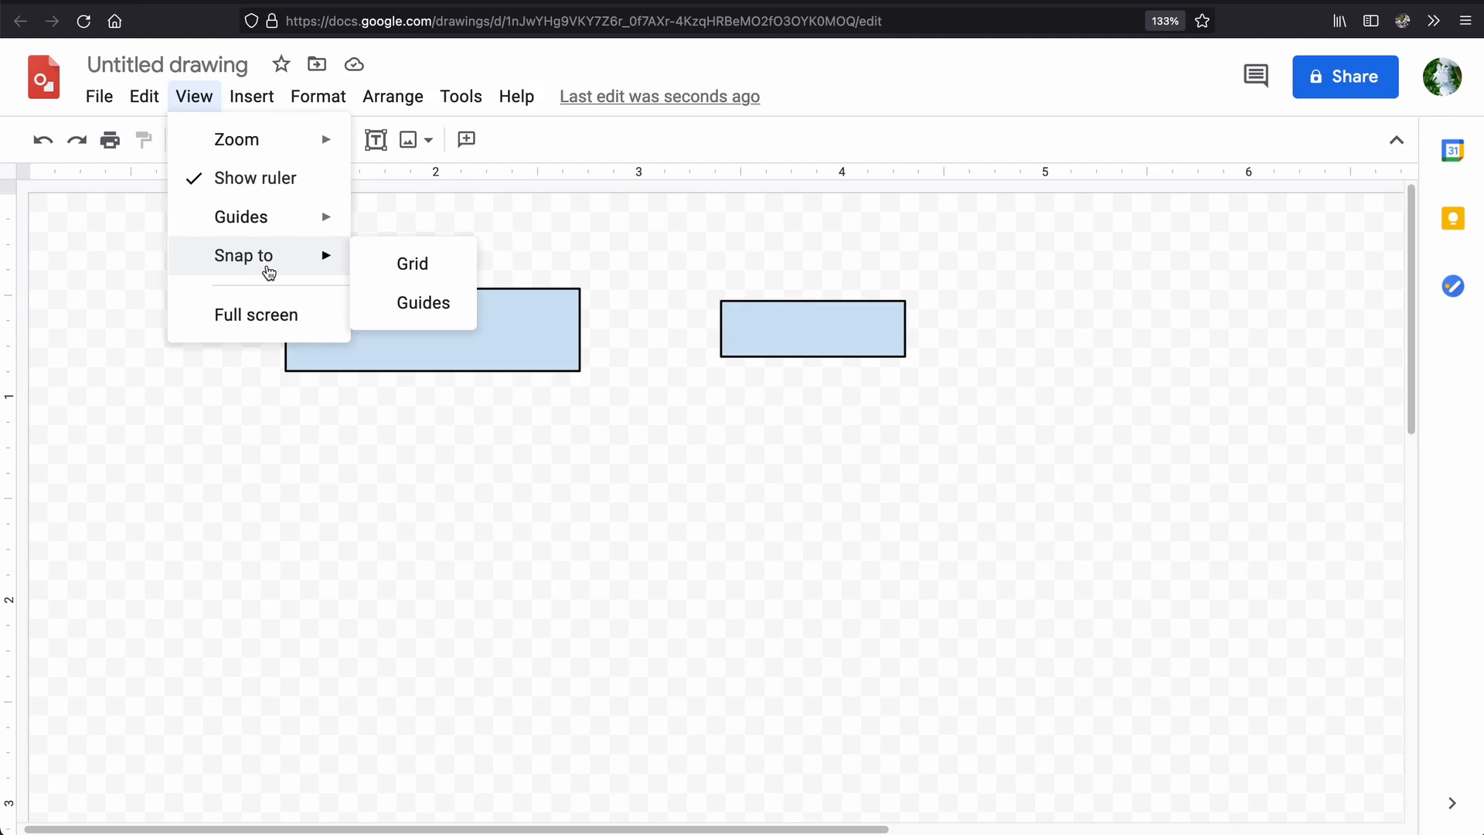
{"action": "left_click", "coordinate": [440, 309]}
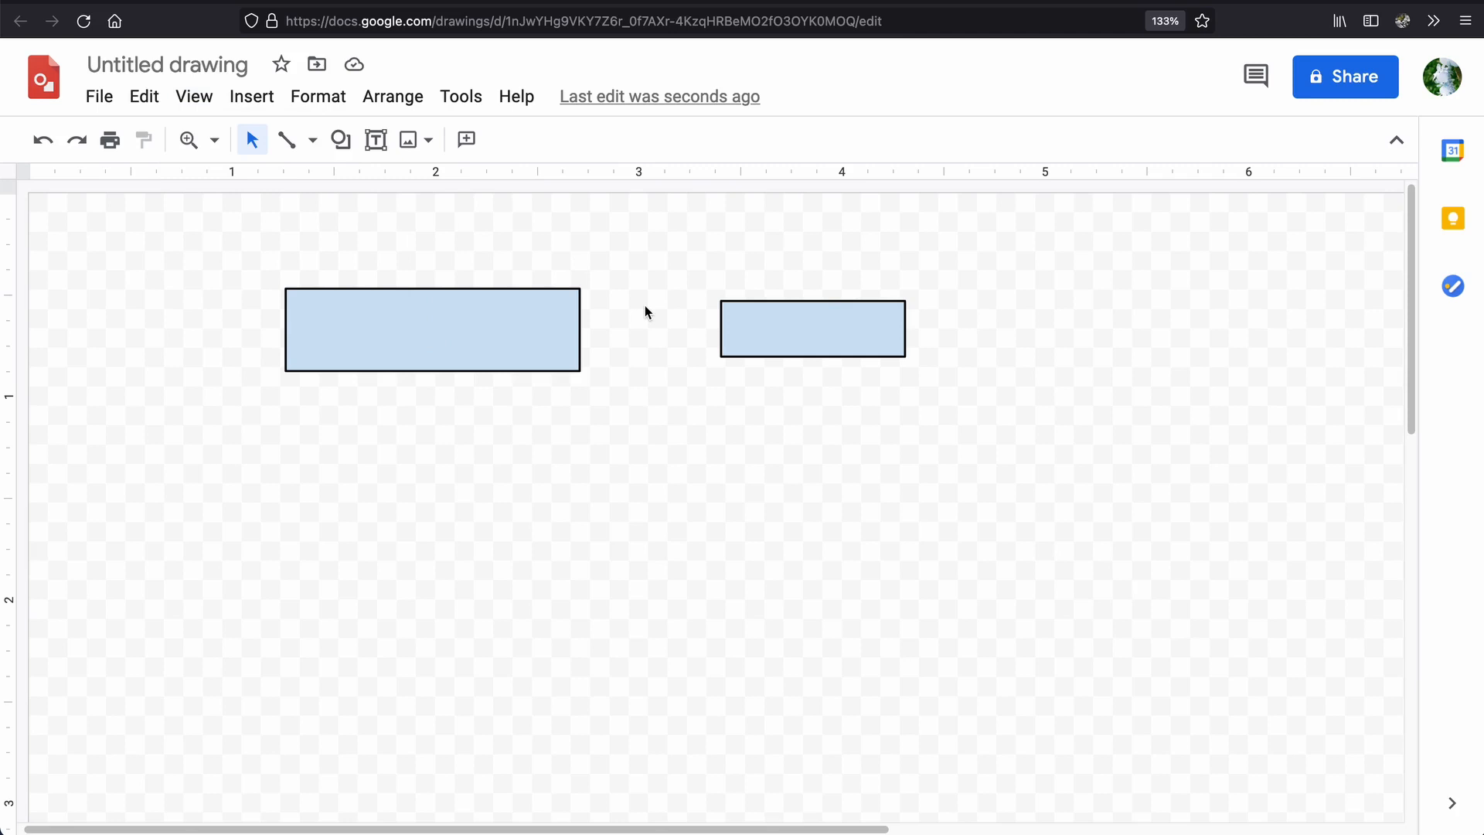
Snap the small rectangle's top edge to the guide along the large rectangle's top edge.
{"action": "left_click_drag", "start_coordinate": [752, 321], "coordinate": [758, 311]}
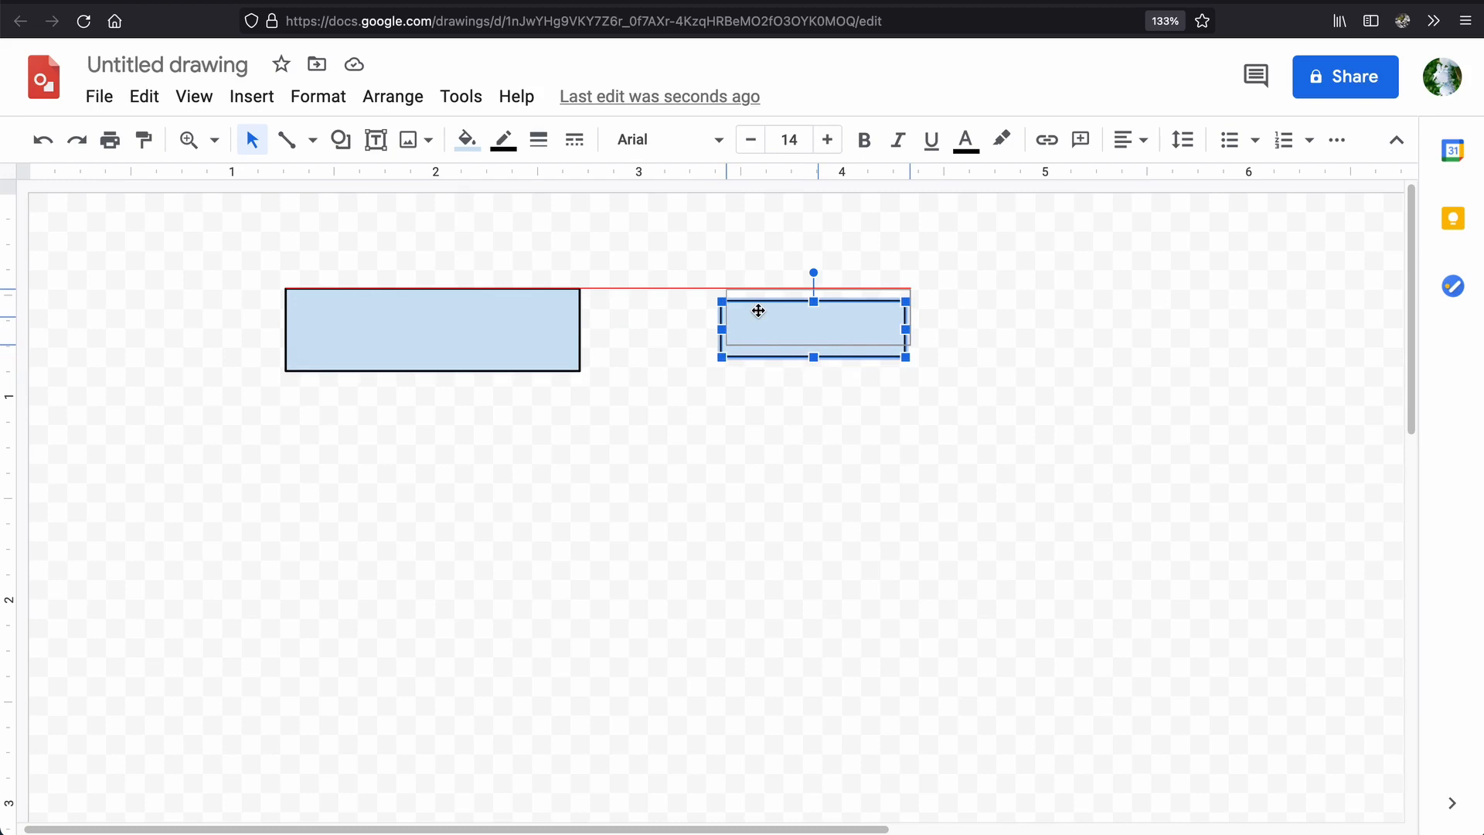
{"action": "left_click_drag", "start_coordinate": [758, 311], "coordinate": [758, 313]}
{"action": "left_click", "coordinate": [778, 392]}
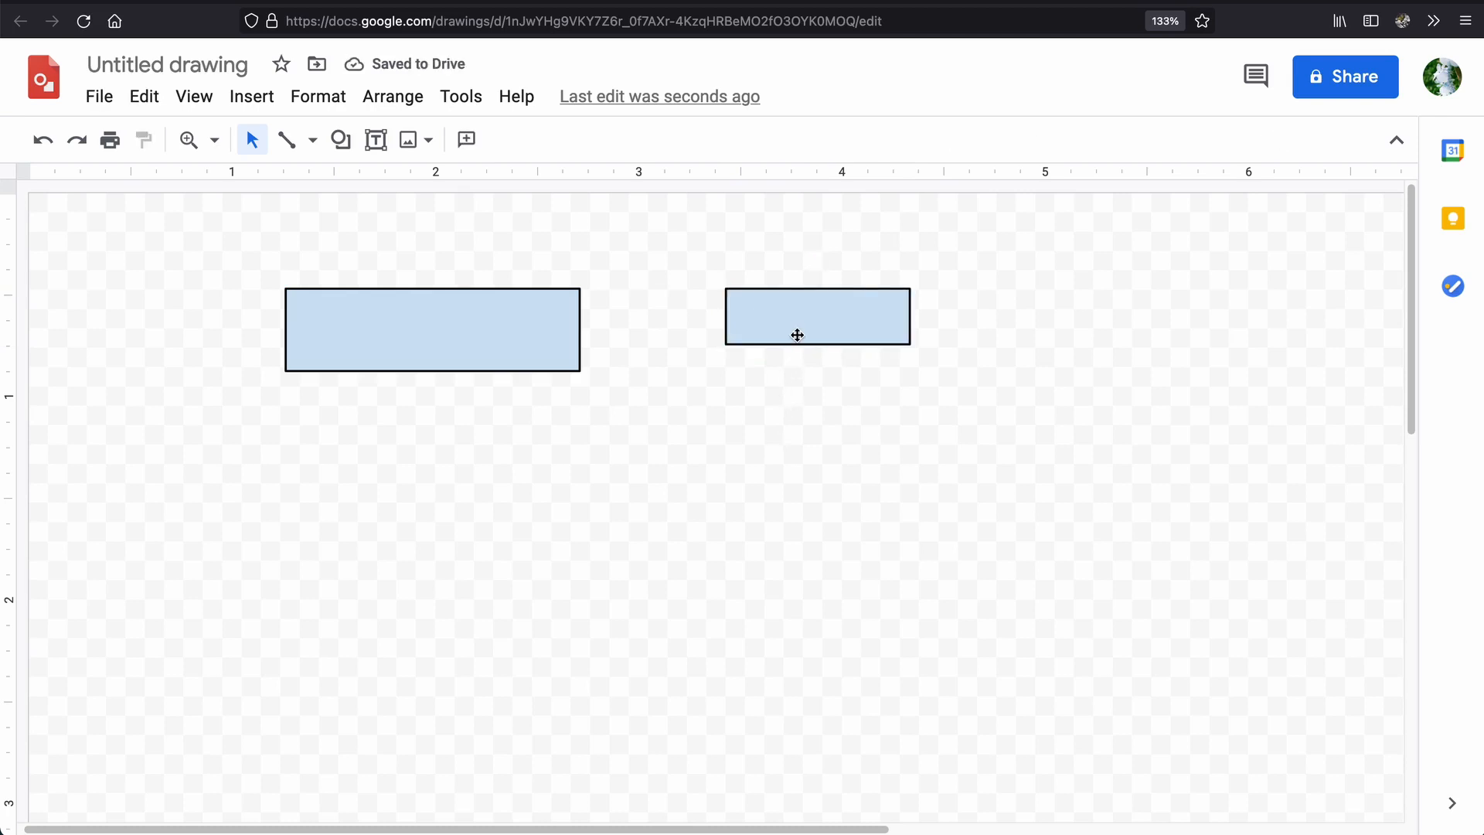
Snap the small rectangle to the guide through the large rectangle's vertical middle.
{"action": "left_click_drag", "start_coordinate": [797, 334], "coordinate": [796, 340]}
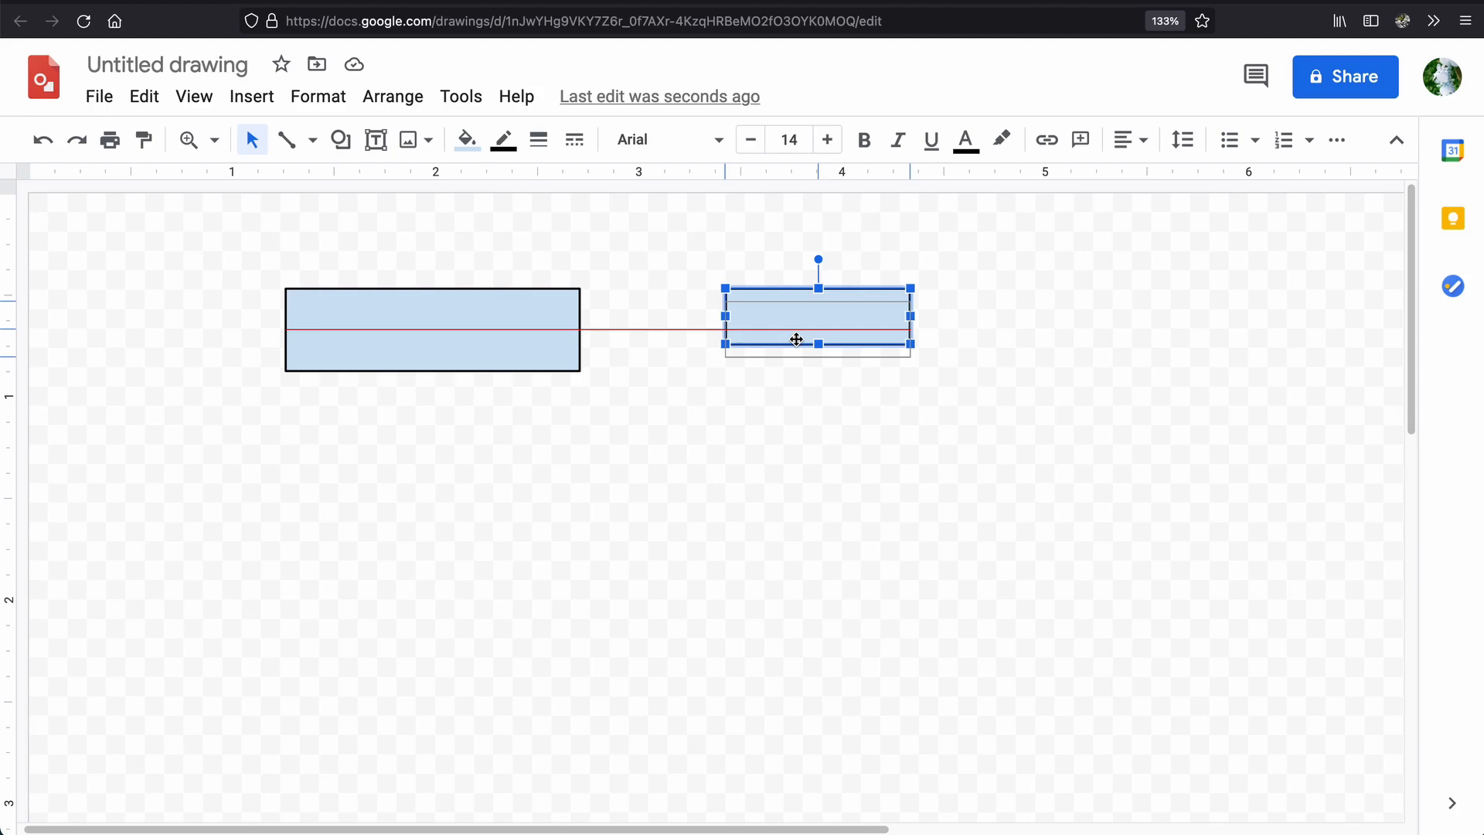
{"action": "left_click_drag", "start_coordinate": [796, 340], "coordinate": [796, 341]}
{"action": "left_click", "coordinate": [837, 442]}
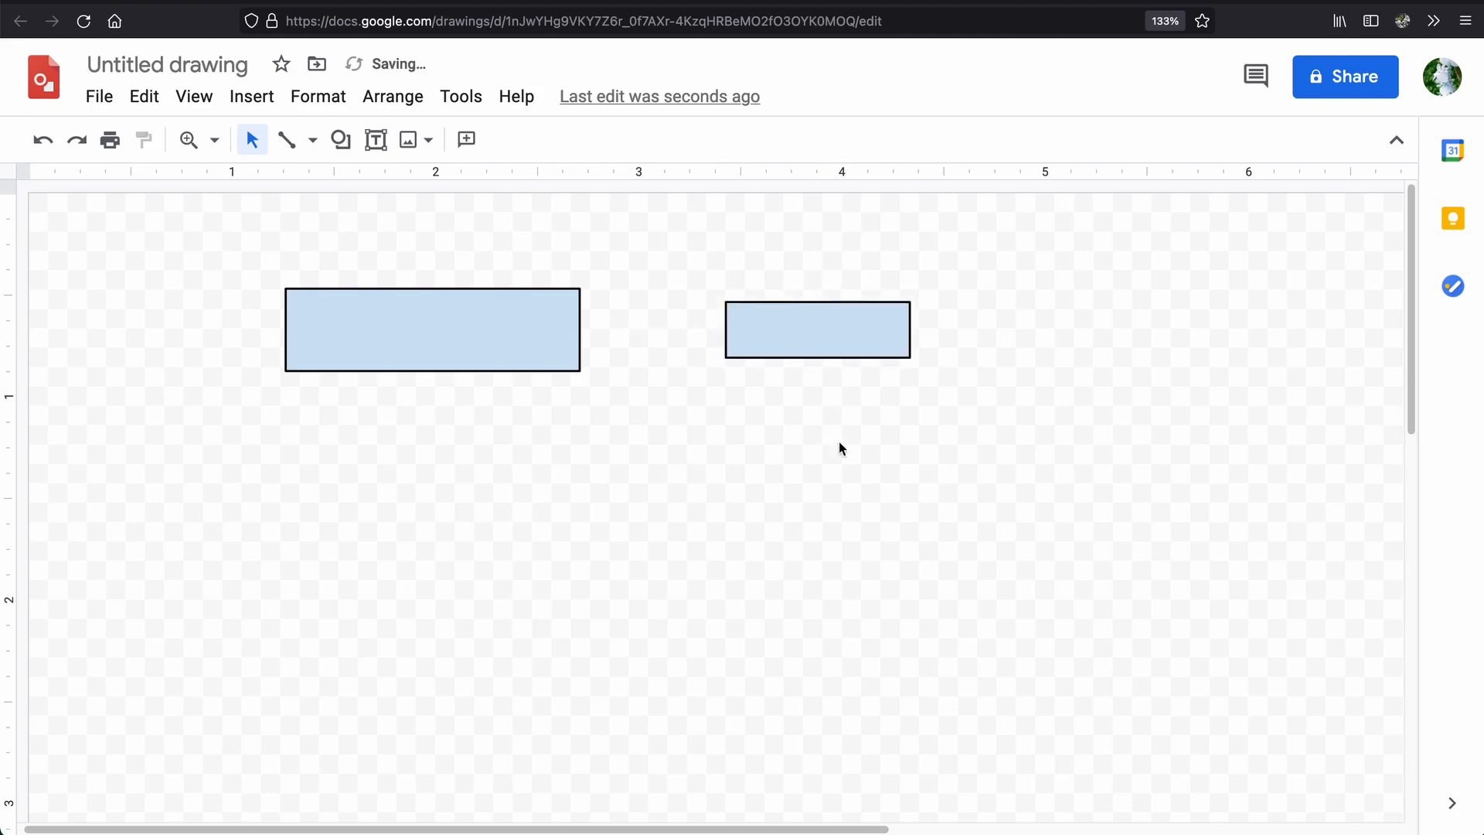
Snap the small rectangle to the large one's bottom edge, and return it to the large one's vertical middle.
{"action": "left_click_drag", "start_coordinate": [811, 336], "coordinate": [813, 348]}
{"action": "left_click", "coordinate": [809, 434]}
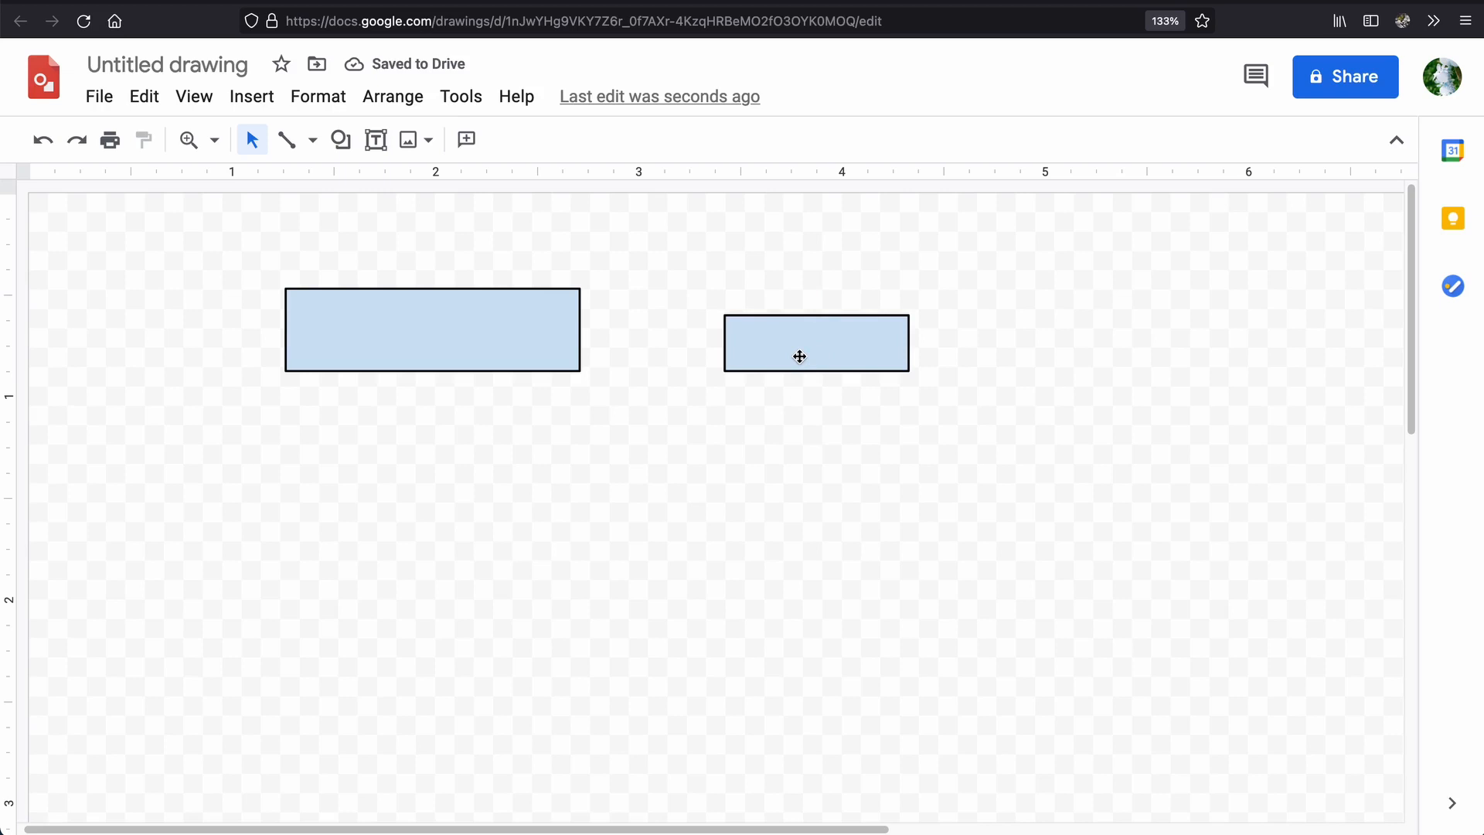
{"action": "left_click_drag", "start_coordinate": [799, 356], "coordinate": [799, 341]}
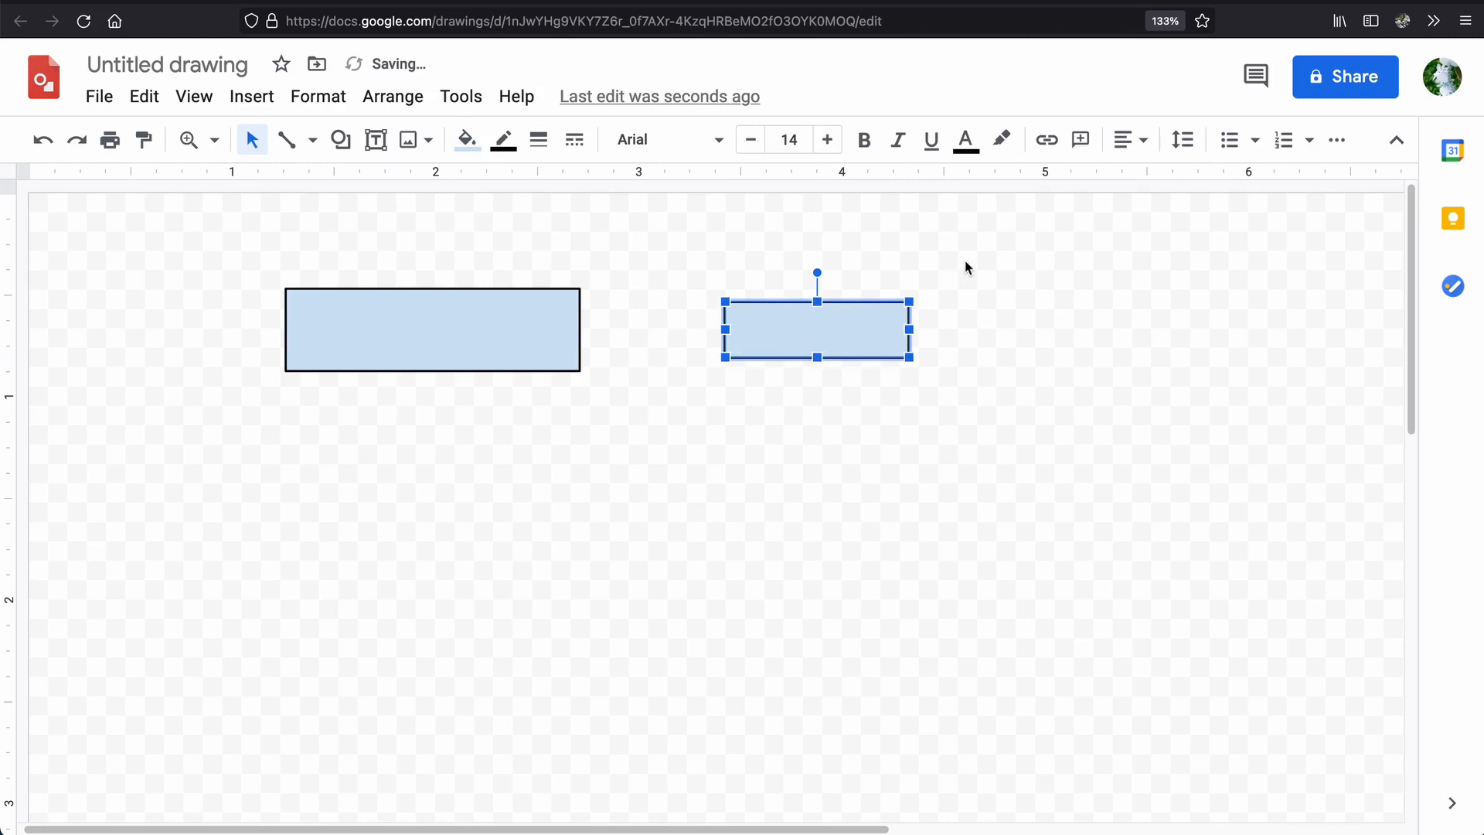
Align both rectangles by their top edges using the Align Top option.
{"action": "left_click_drag", "start_coordinate": [965, 262], "coordinate": [270, 450]}
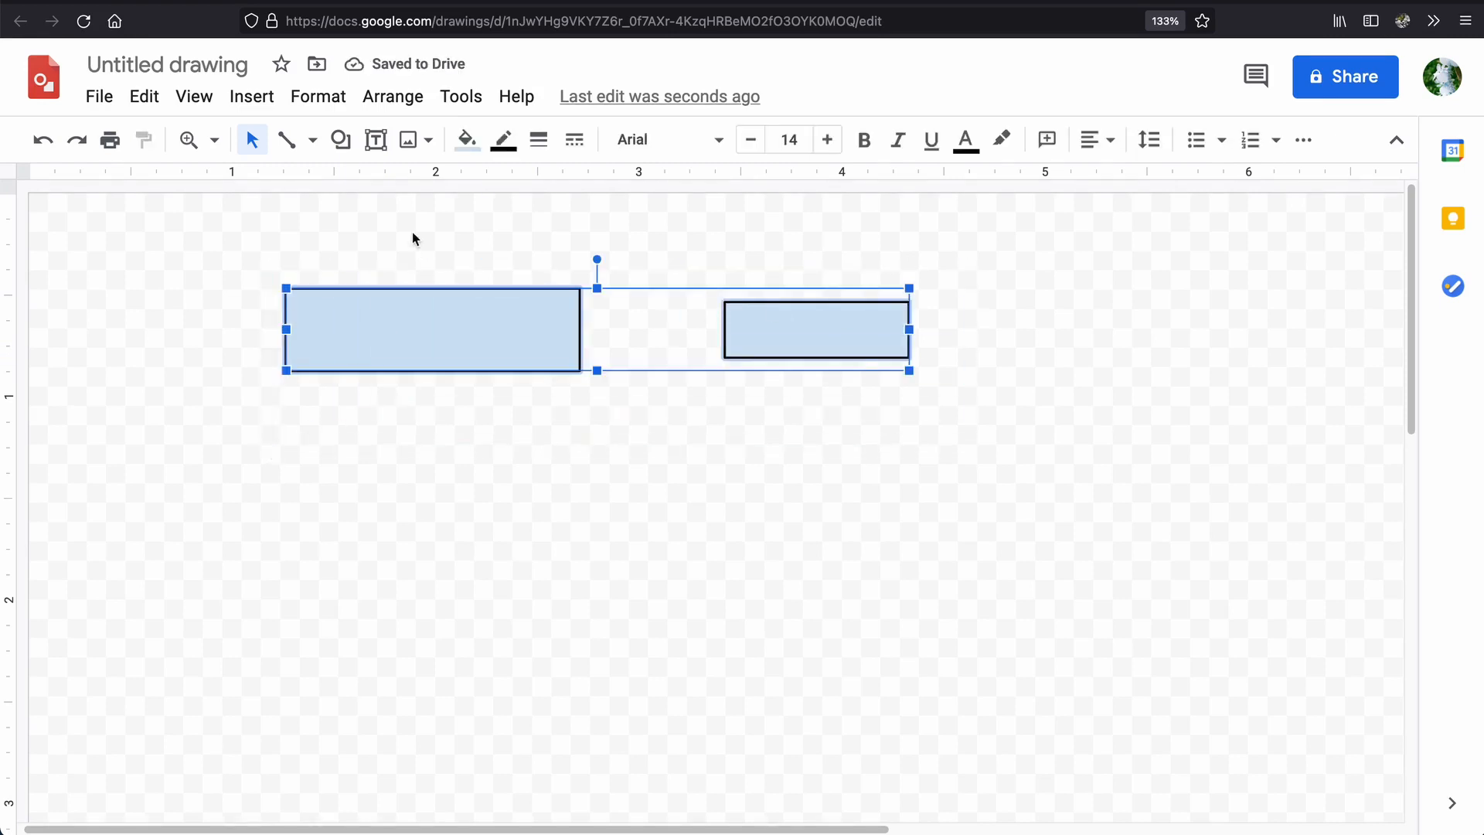
{"action": "left_click", "coordinate": [387, 100]}
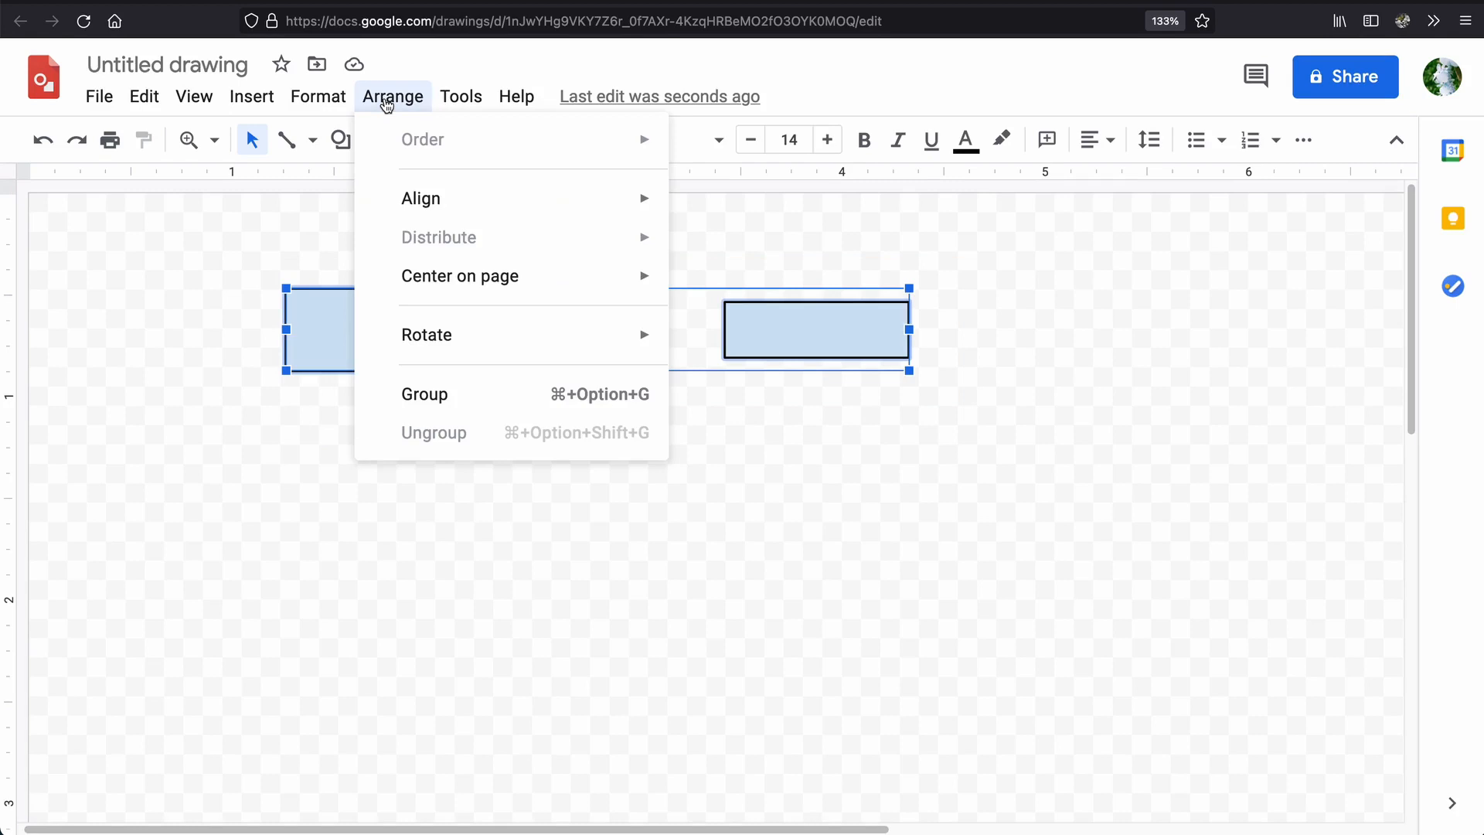
{"action": "mouse_move", "coordinate": [438, 206]}
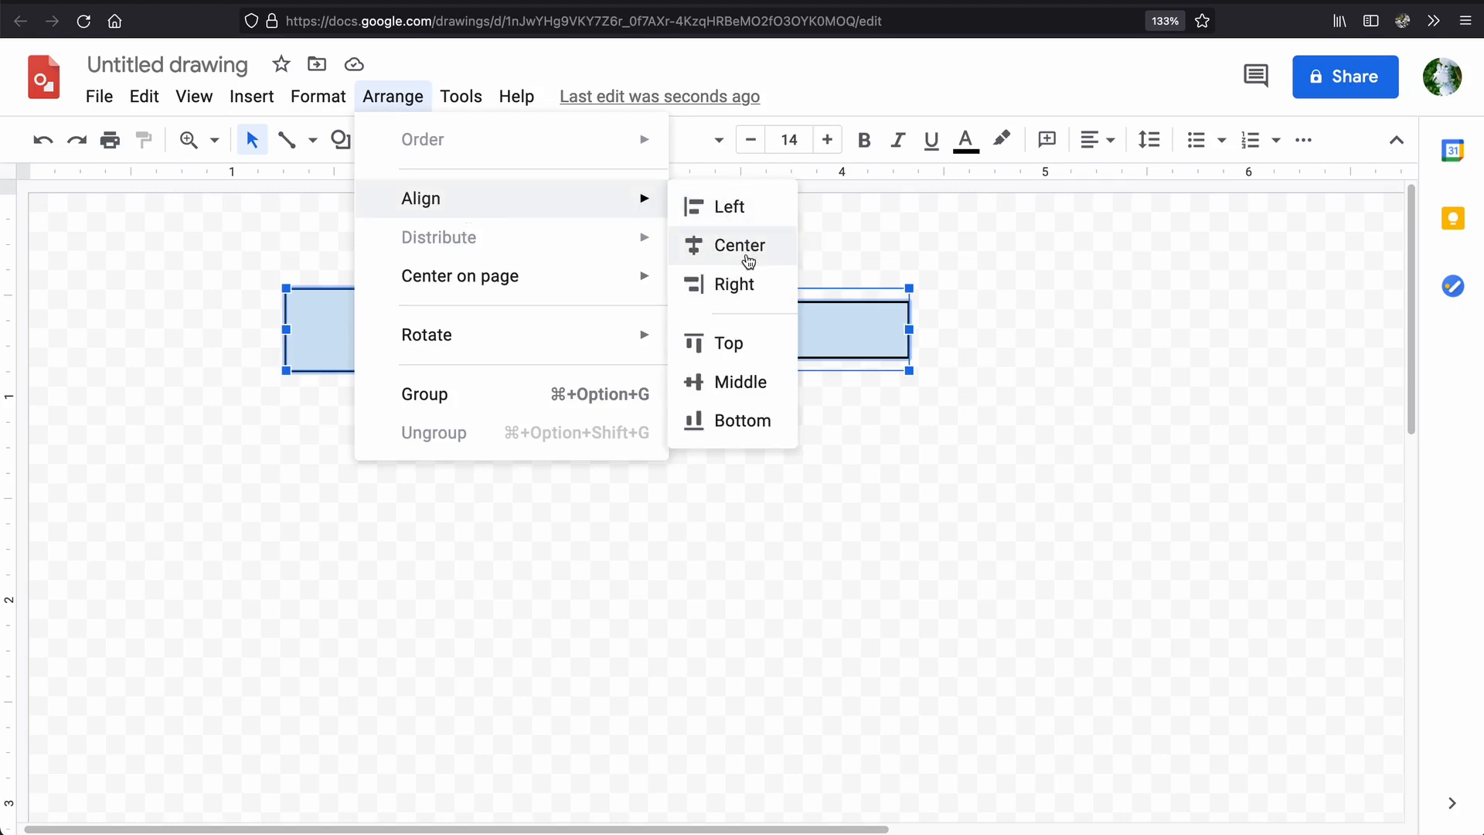
{"action": "left_click", "coordinate": [743, 343]}
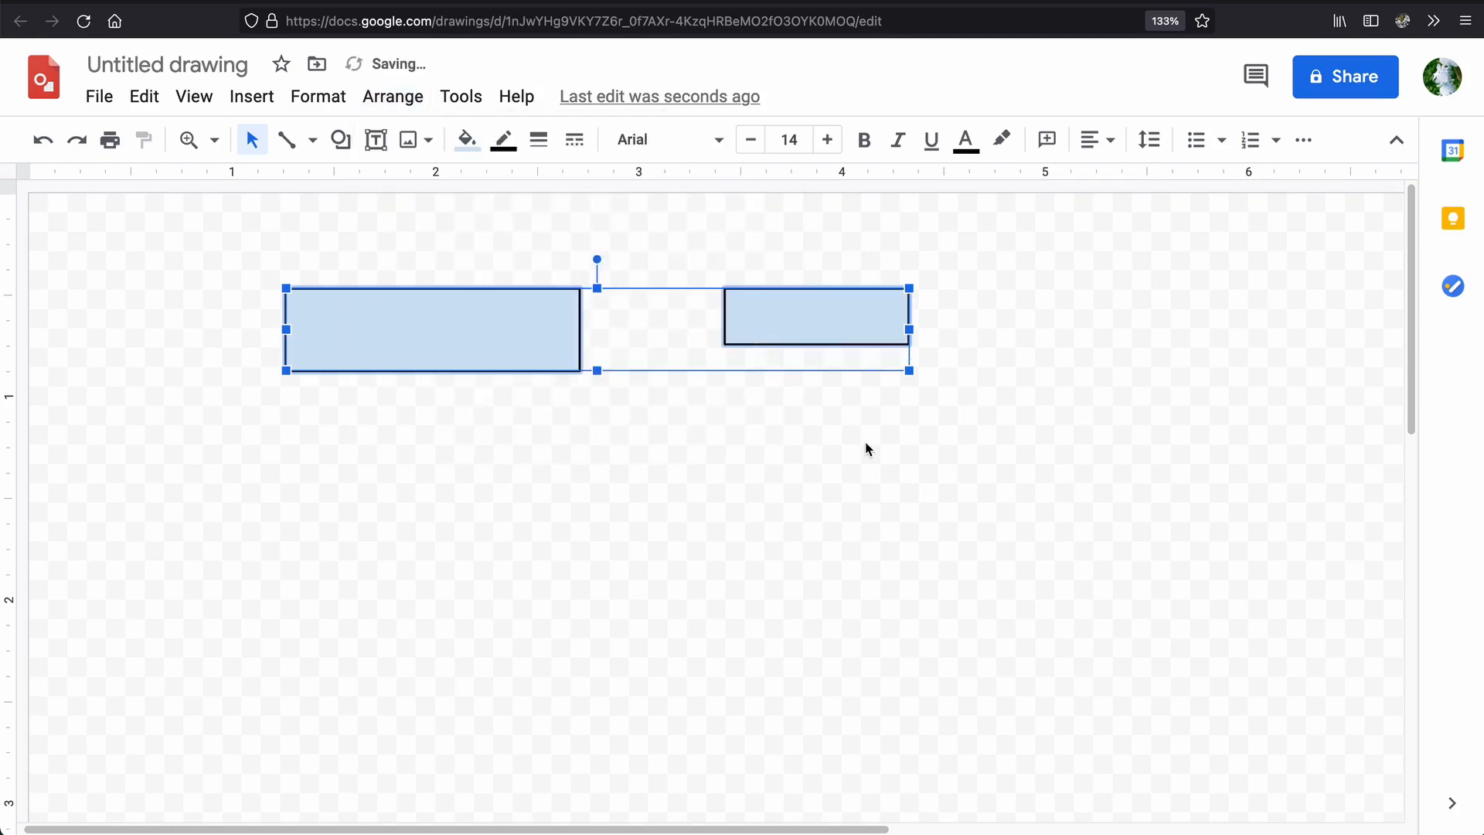
{"action": "left_click", "coordinate": [868, 448]}
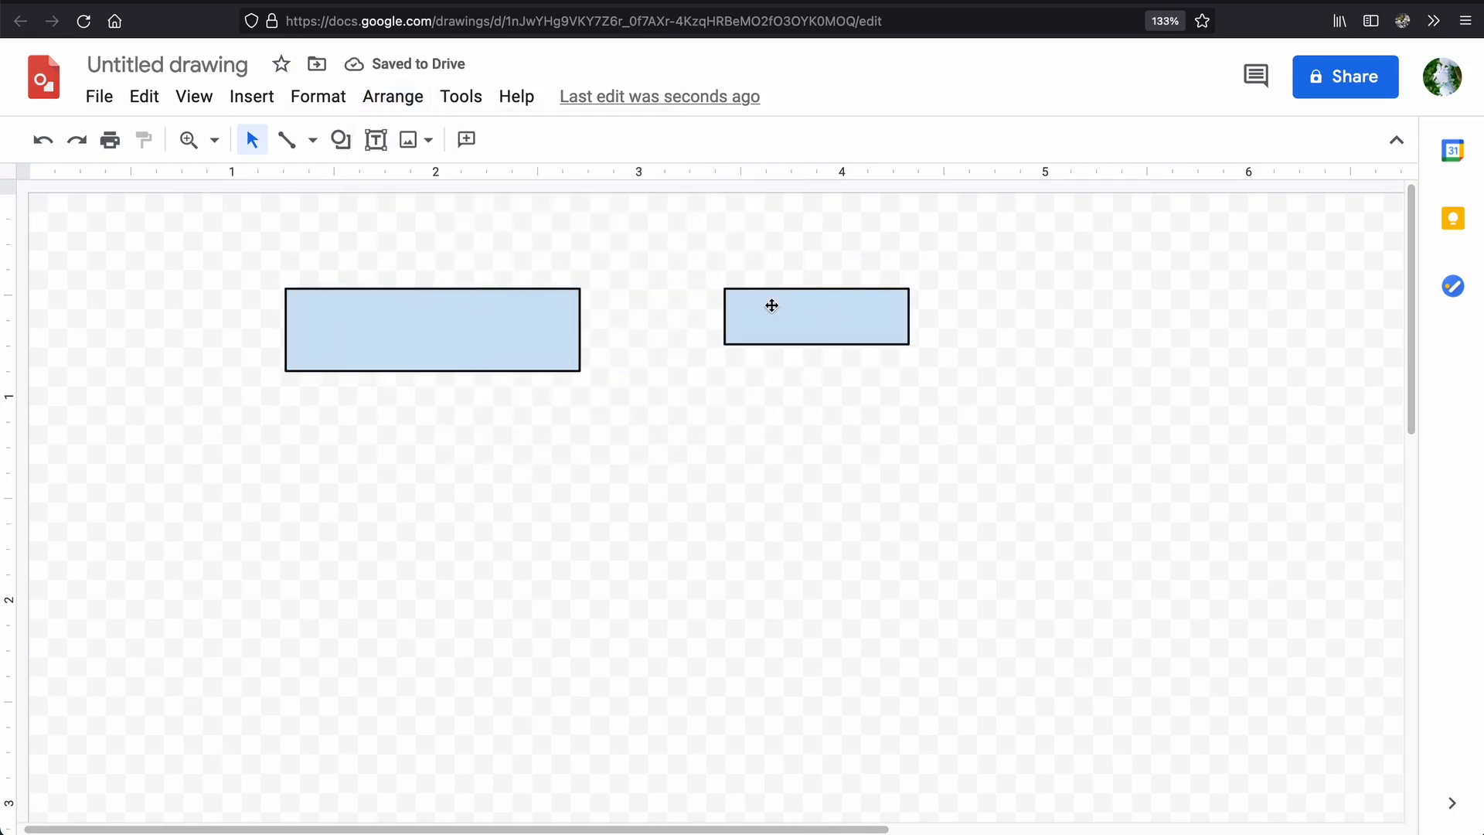
Align both rectangles by their vertical middles using the Align Middle option.
{"action": "key", "text": "super+a"}
{"action": "left_click", "coordinate": [388, 99]}
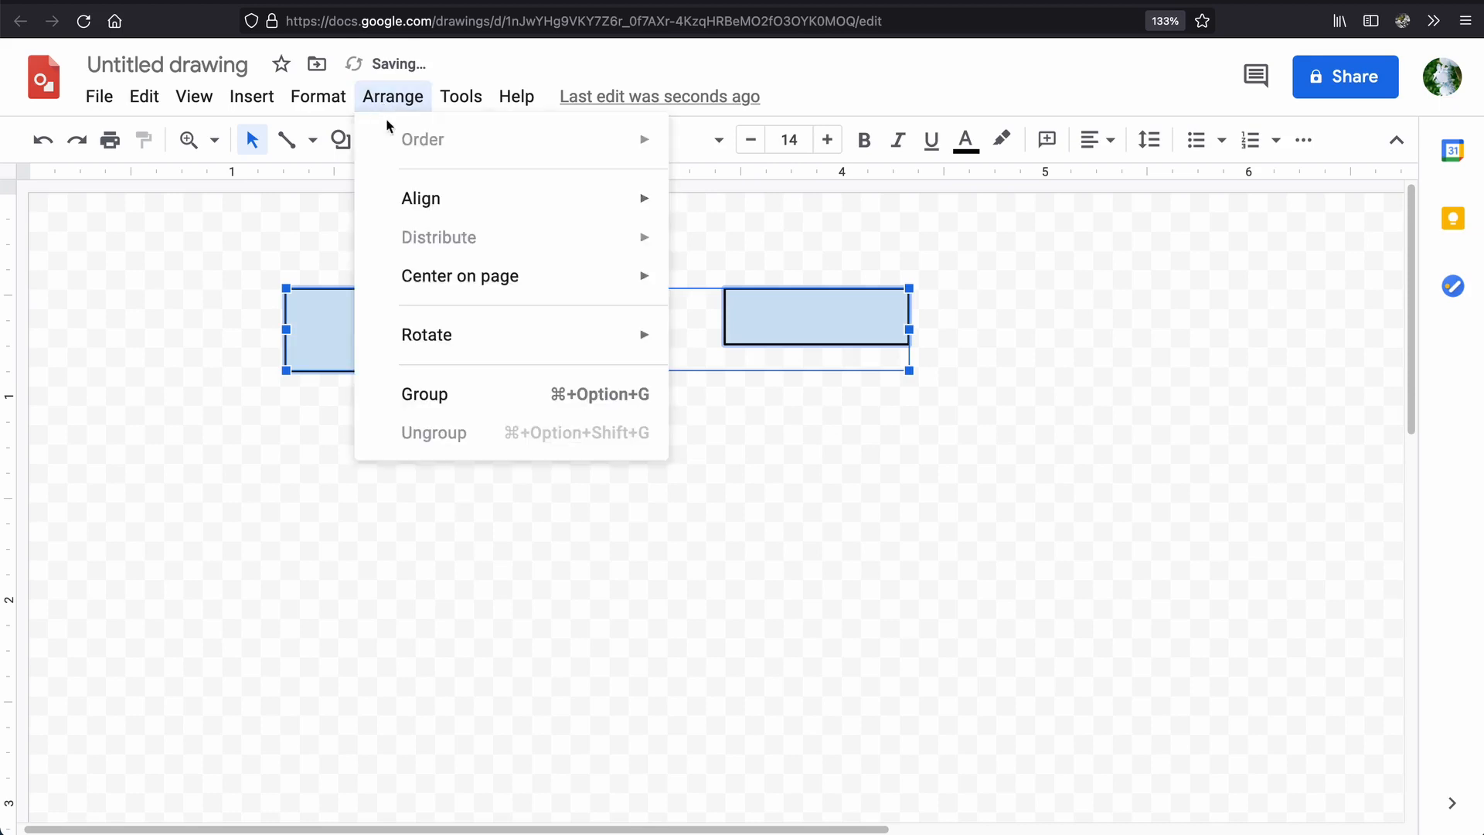
{"action": "mouse_move", "coordinate": [442, 216]}
{"action": "left_click", "coordinate": [757, 382]}
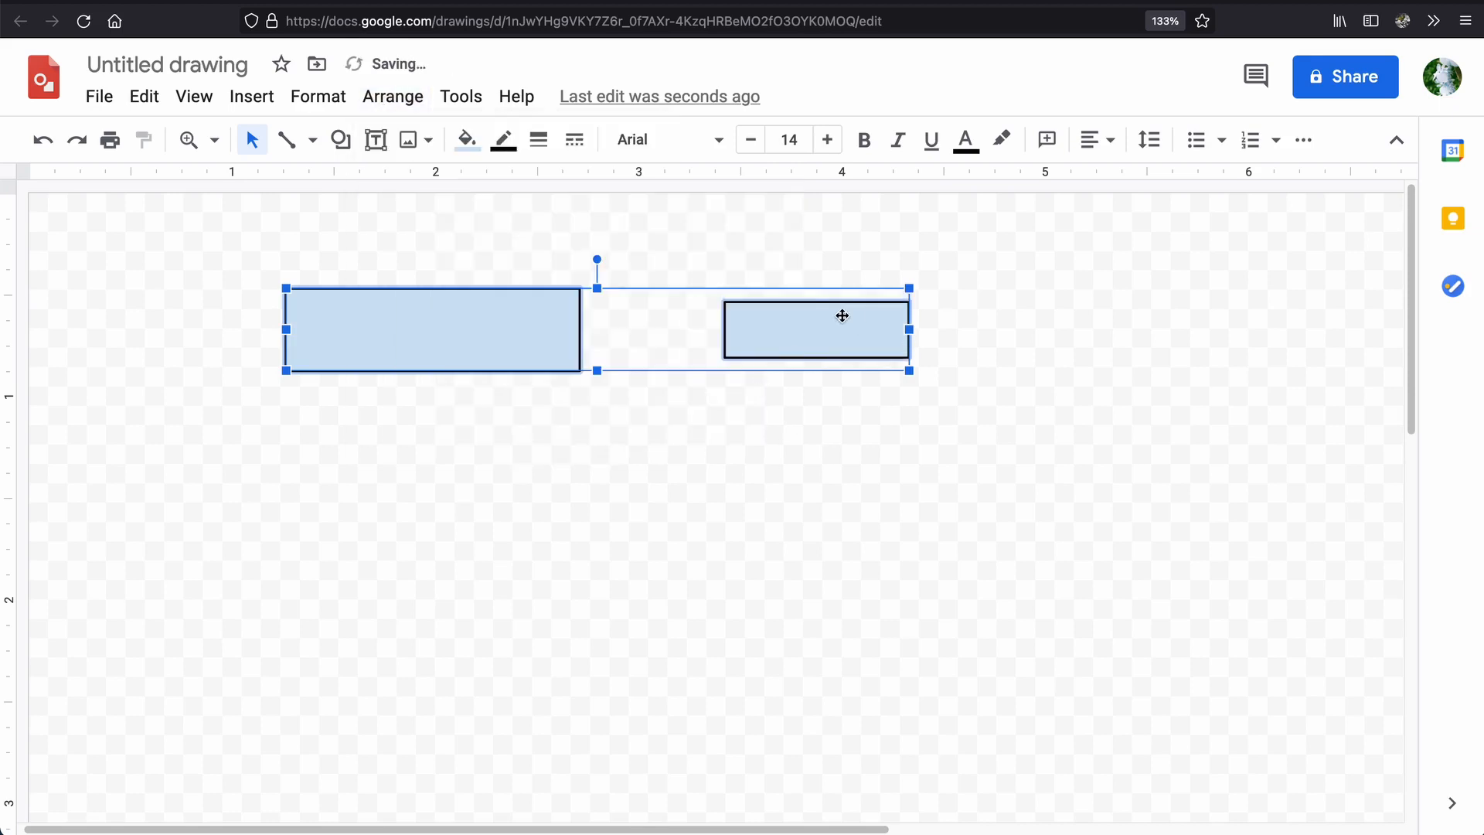
{"action": "left_click", "coordinate": [887, 448]}
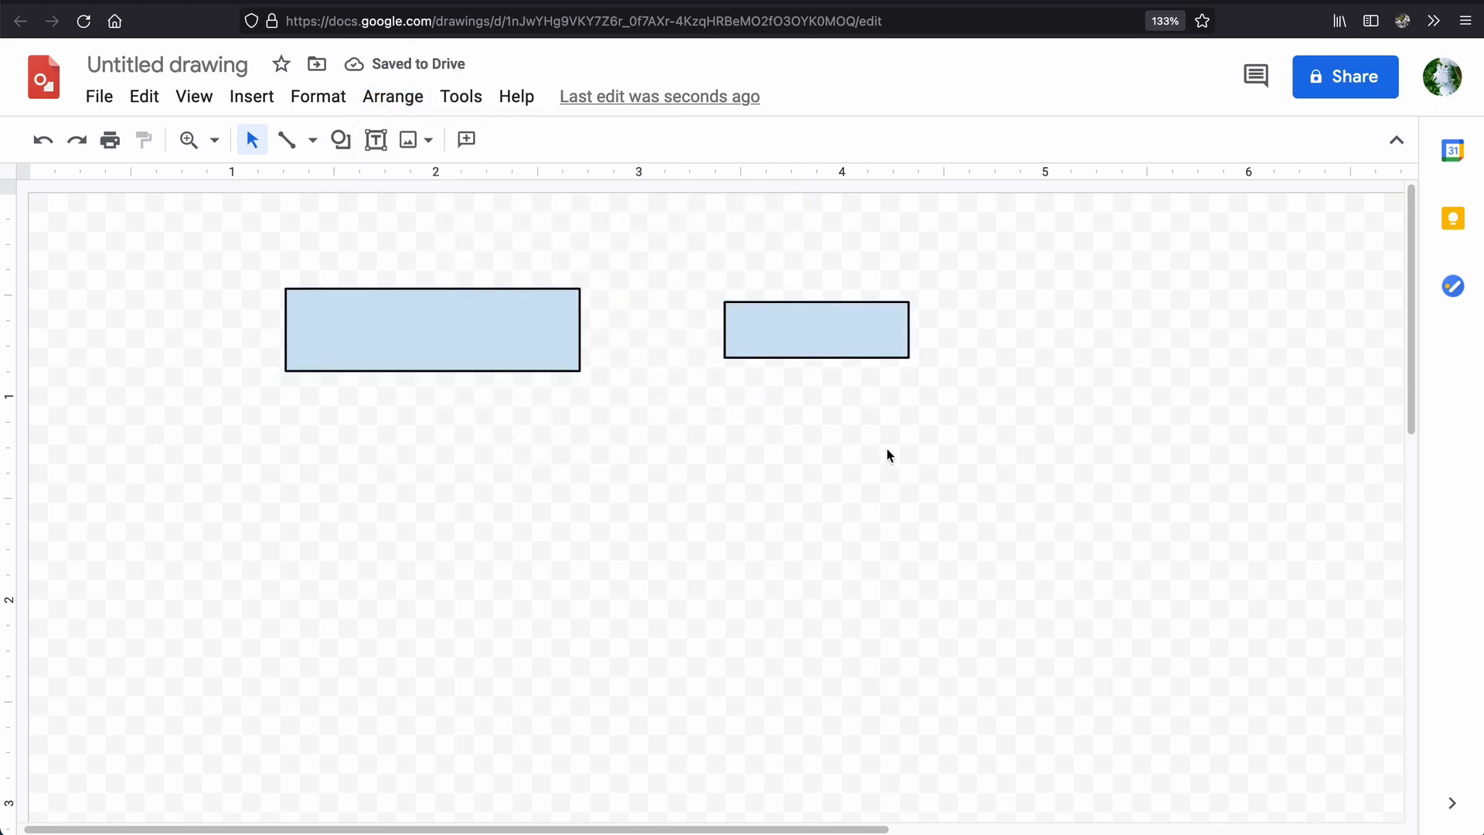
Duplicate the small rectangle and place the copy below the large rectangle, centred on it.
{"action": "left_click_drag", "start_coordinate": [941, 269], "coordinate": [284, 465]}
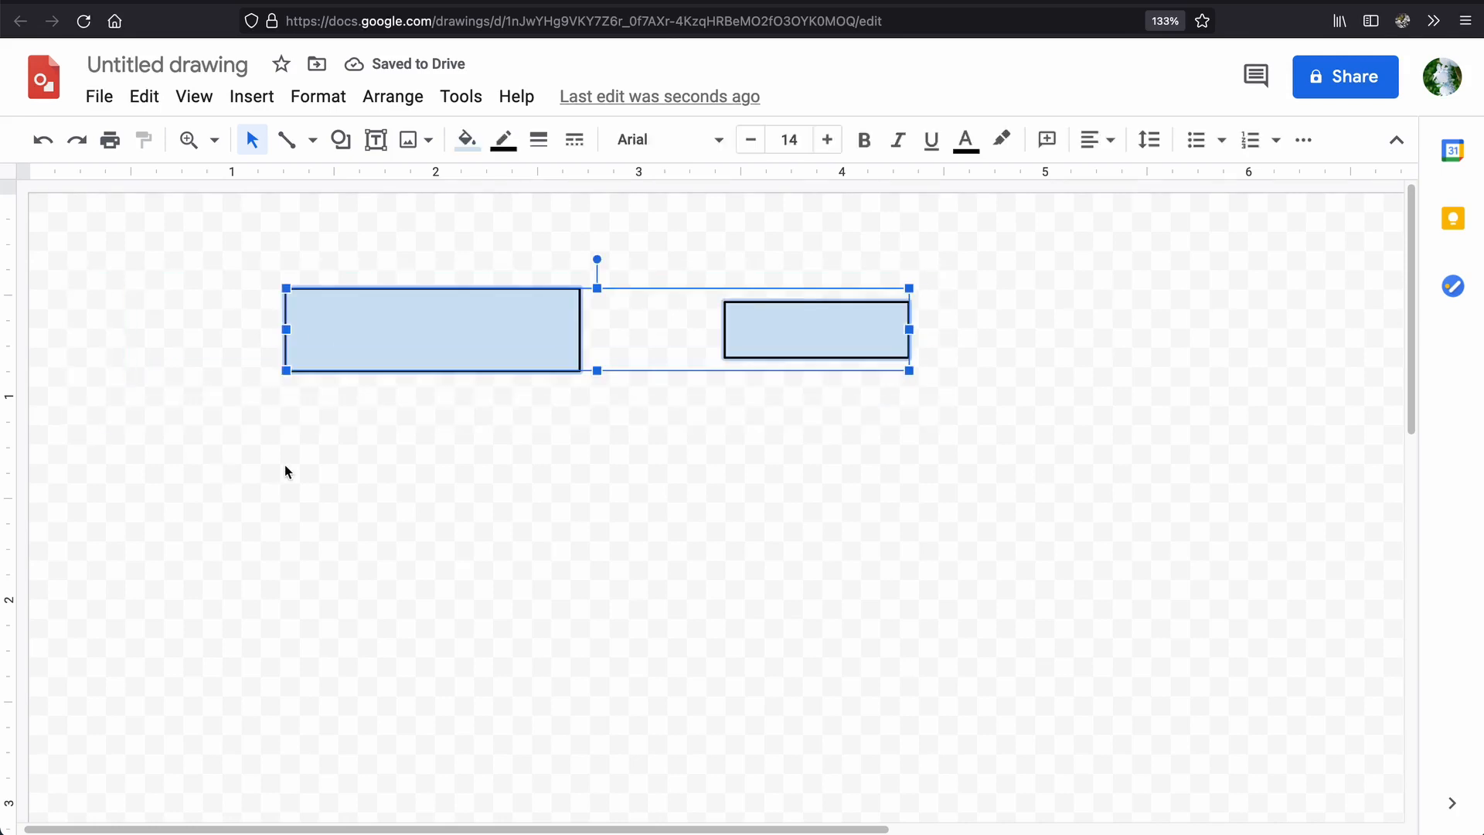
{"action": "left_click", "coordinate": [284, 466]}
{"action": "left_click", "coordinate": [772, 336]}
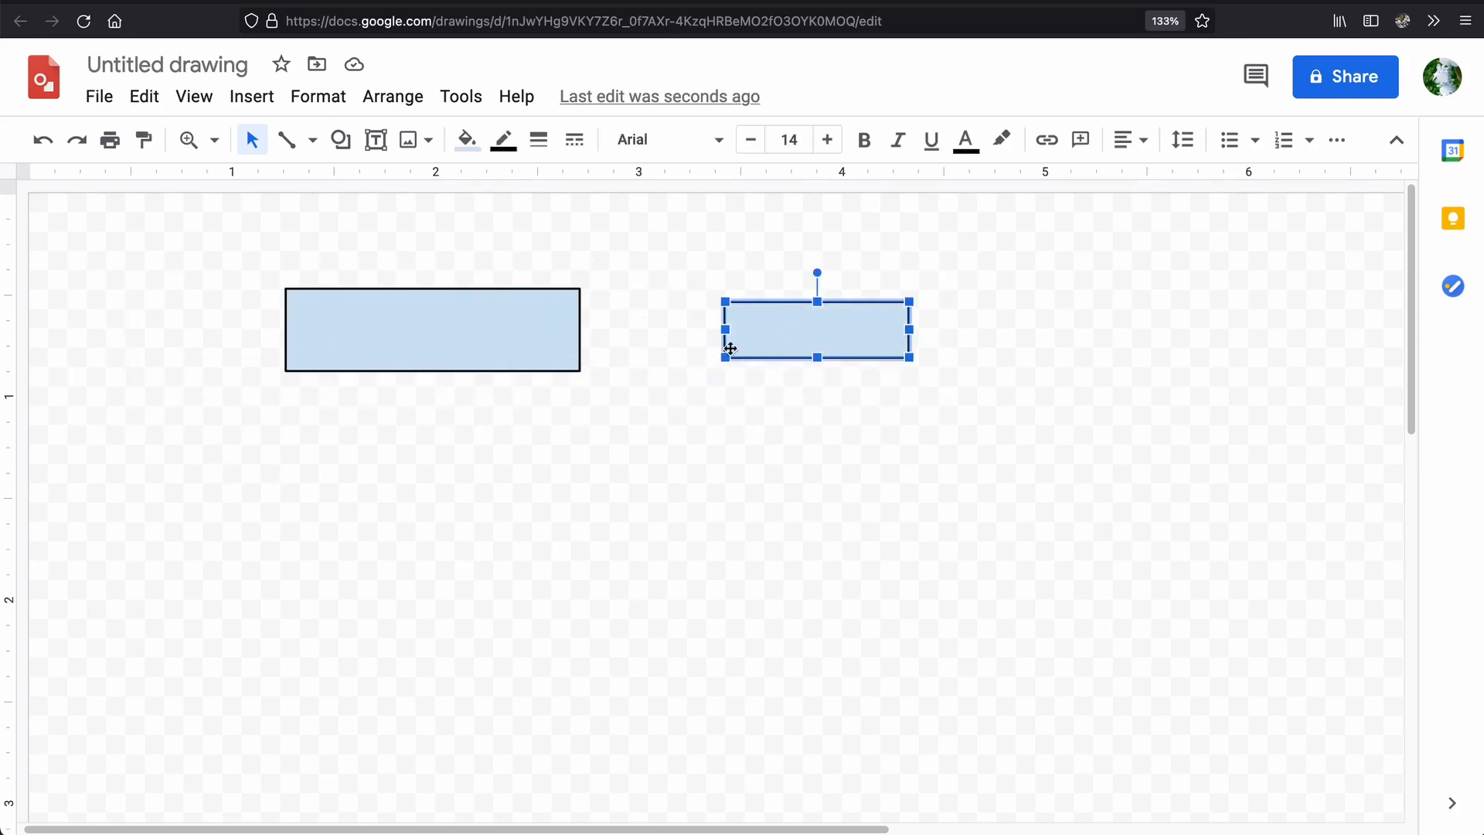
{"action": "key", "text": "ctrl+d"}
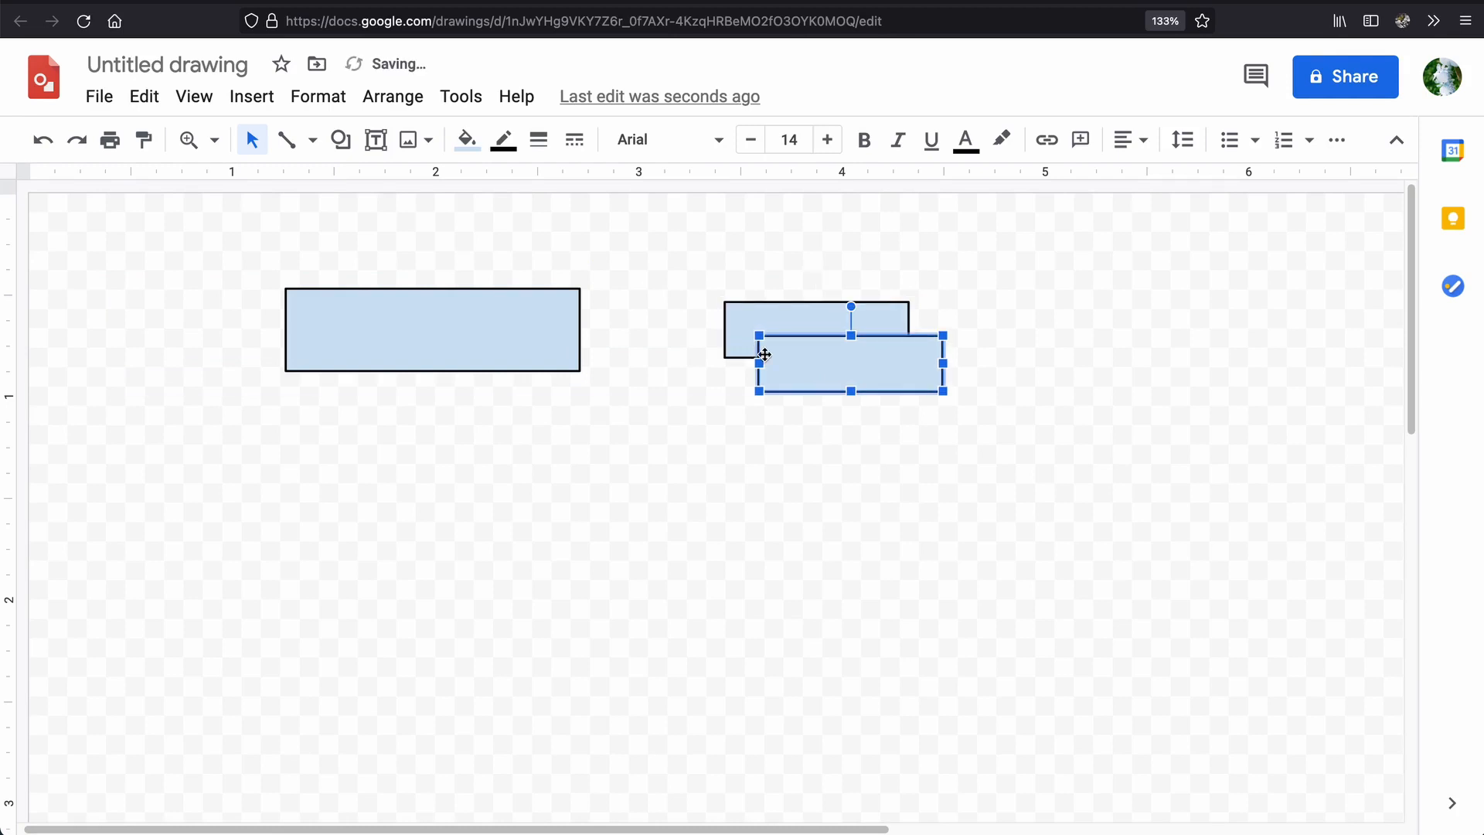
{"action": "left_click_drag", "start_coordinate": [815, 372], "coordinate": [475, 490]}
{"action": "left_click", "coordinate": [399, 535]}
{"action": "left_click", "coordinate": [662, 554]}
{"action": "left_click", "coordinate": [643, 530]}
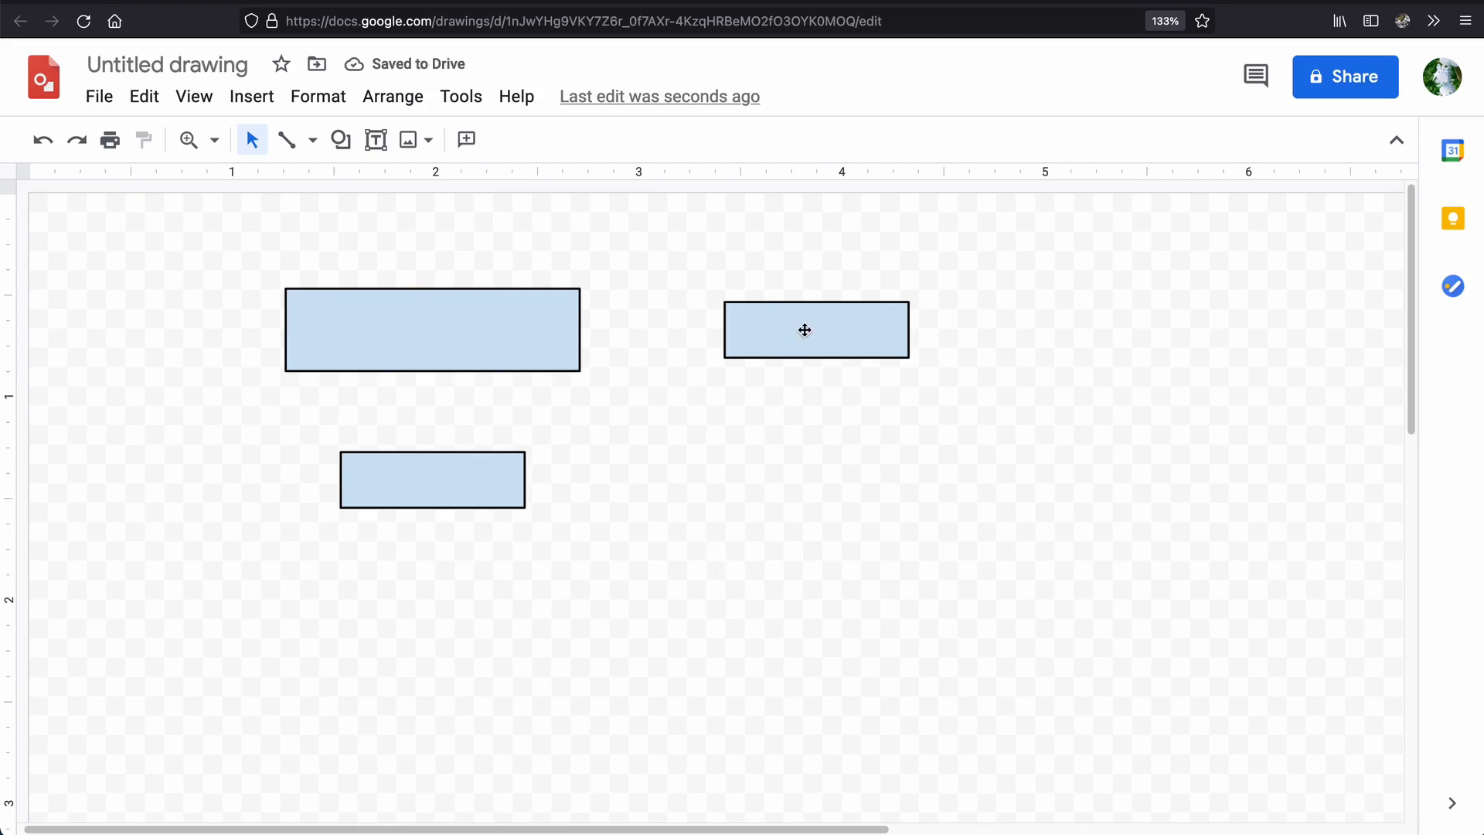
Move the small rectangle beside the large one to the bottom of the stack and centre it under the other two.
{"action": "left_click_drag", "start_coordinate": [806, 330], "coordinate": [363, 630]}
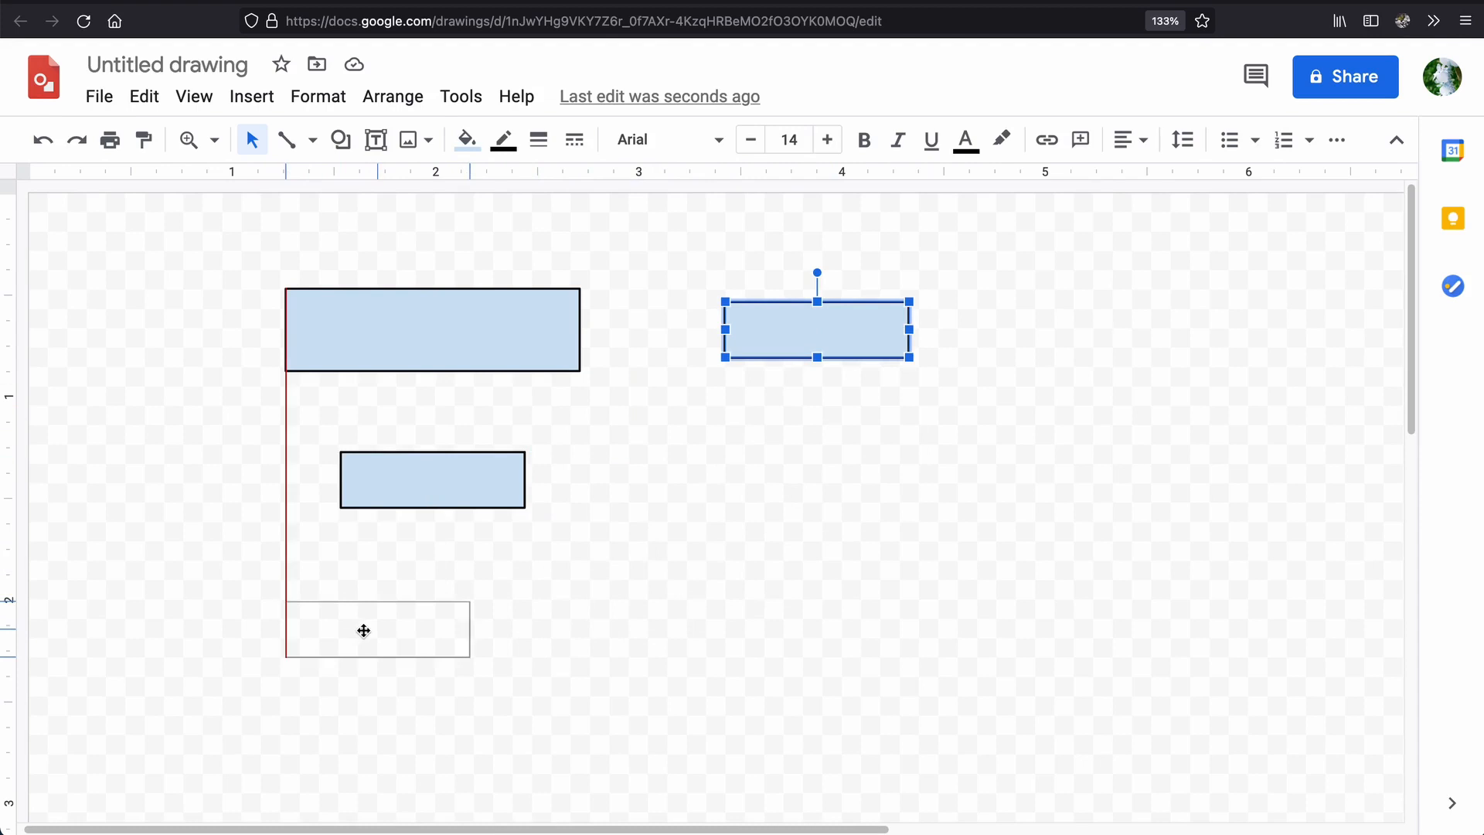
{"action": "left_click_drag", "start_coordinate": [363, 631], "coordinate": [463, 632]}
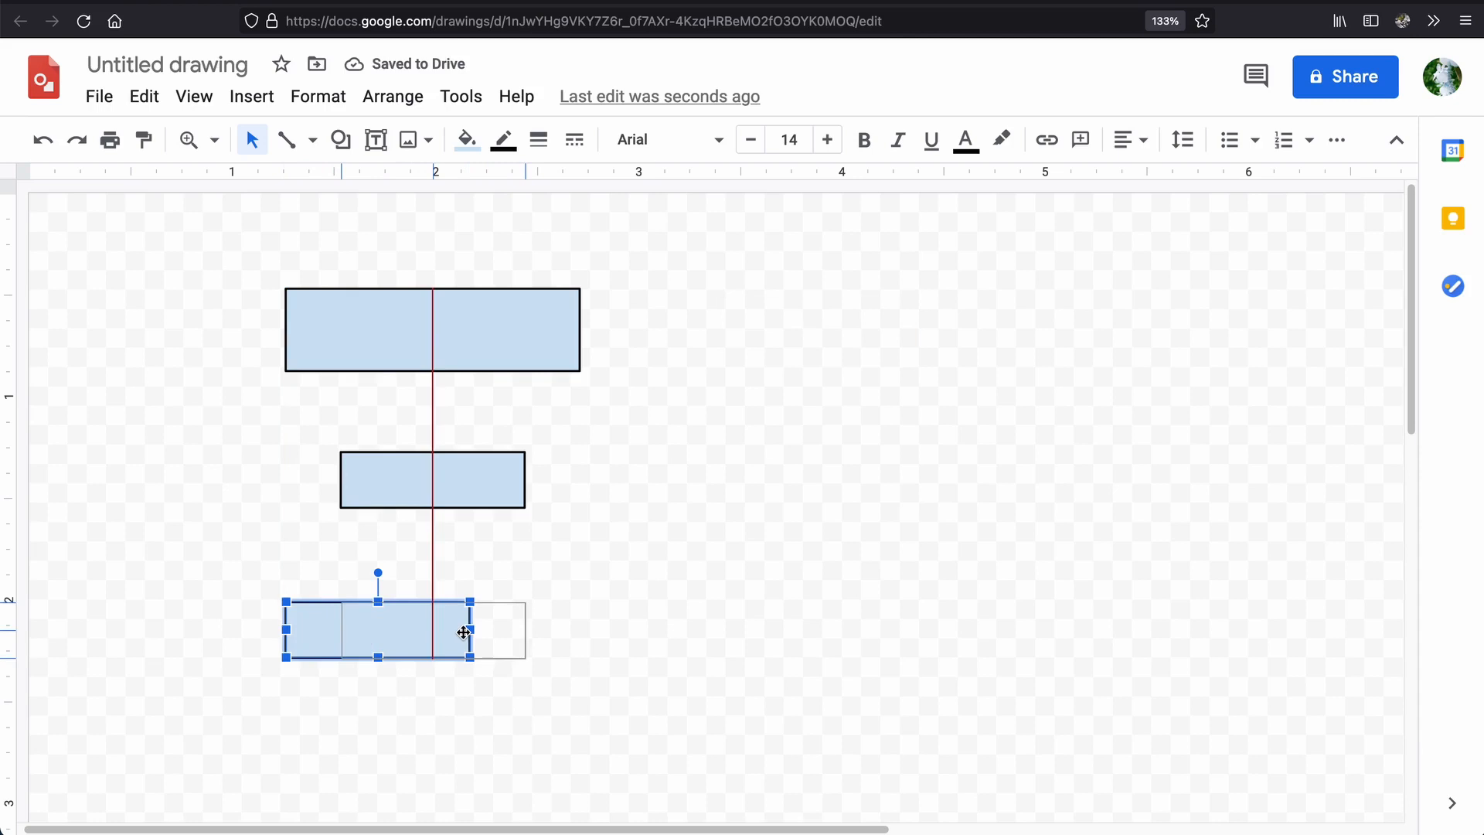
{"action": "left_click_drag", "start_coordinate": [464, 633], "coordinate": [464, 632]}
{"action": "left_click", "coordinate": [620, 639]}
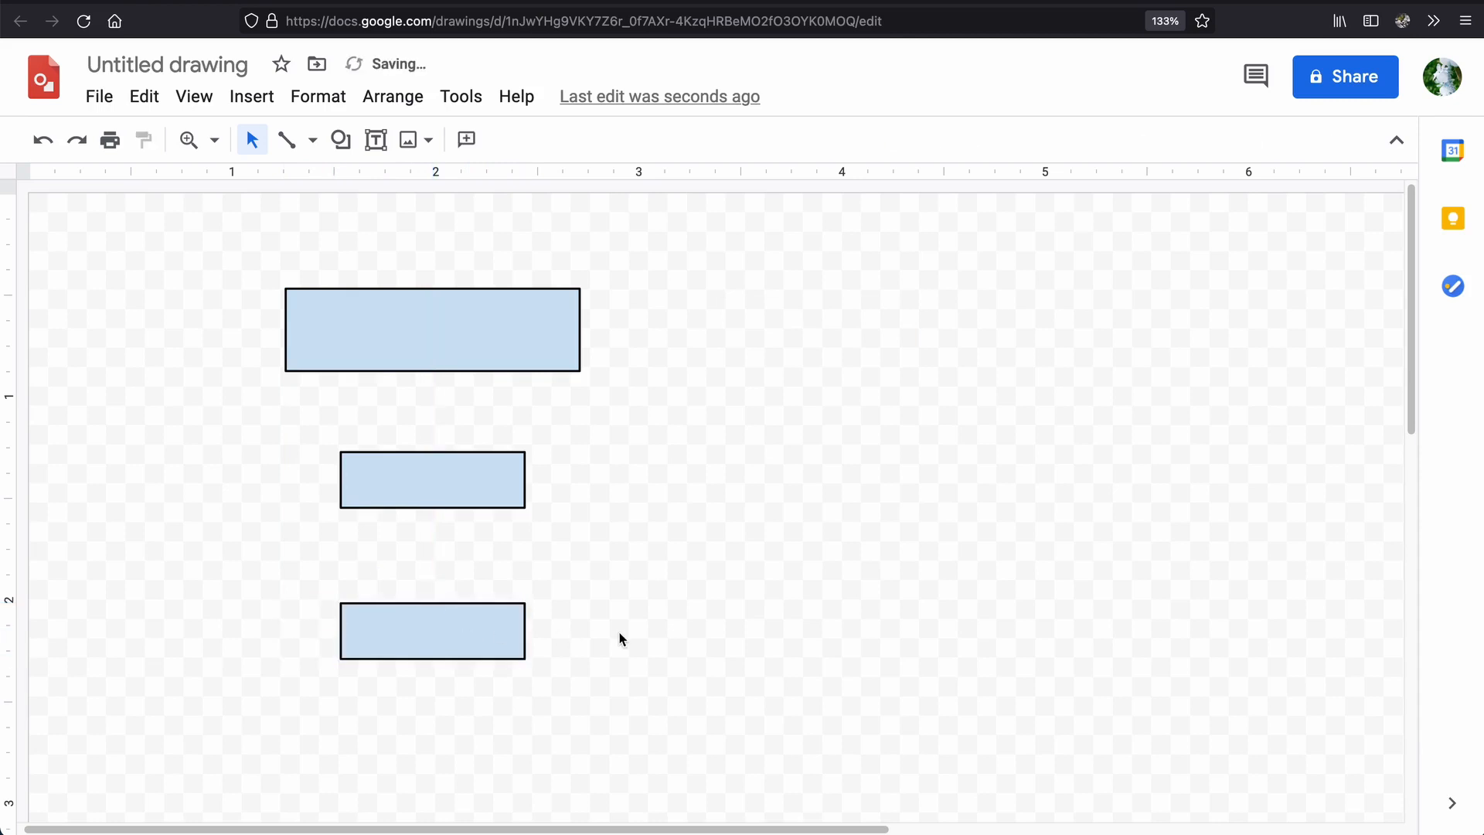
Narrow the lowest rectangle to about 0.6 inches and keep it centred under the other two.
{"action": "left_click", "coordinate": [484, 628]}
{"action": "left_click_drag", "start_coordinate": [525, 631], "coordinate": [463, 639]}
{"action": "left_click", "coordinate": [548, 646]}
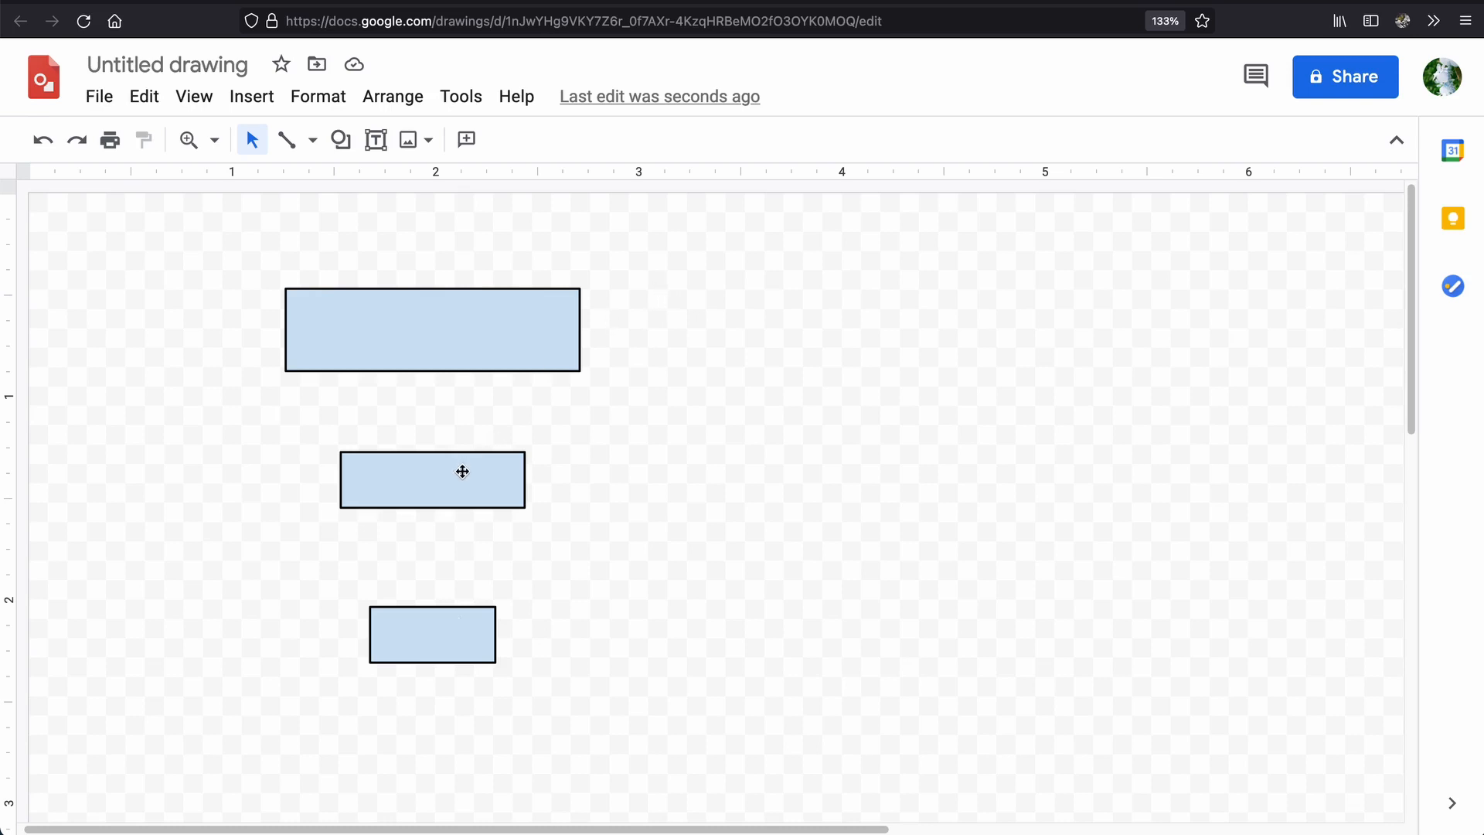
Move the middle and lowest rectangles up, snapping the lowest to equal vertical gaps on the shared centre line.
{"action": "left_click_drag", "start_coordinate": [448, 485], "coordinate": [447, 458]}
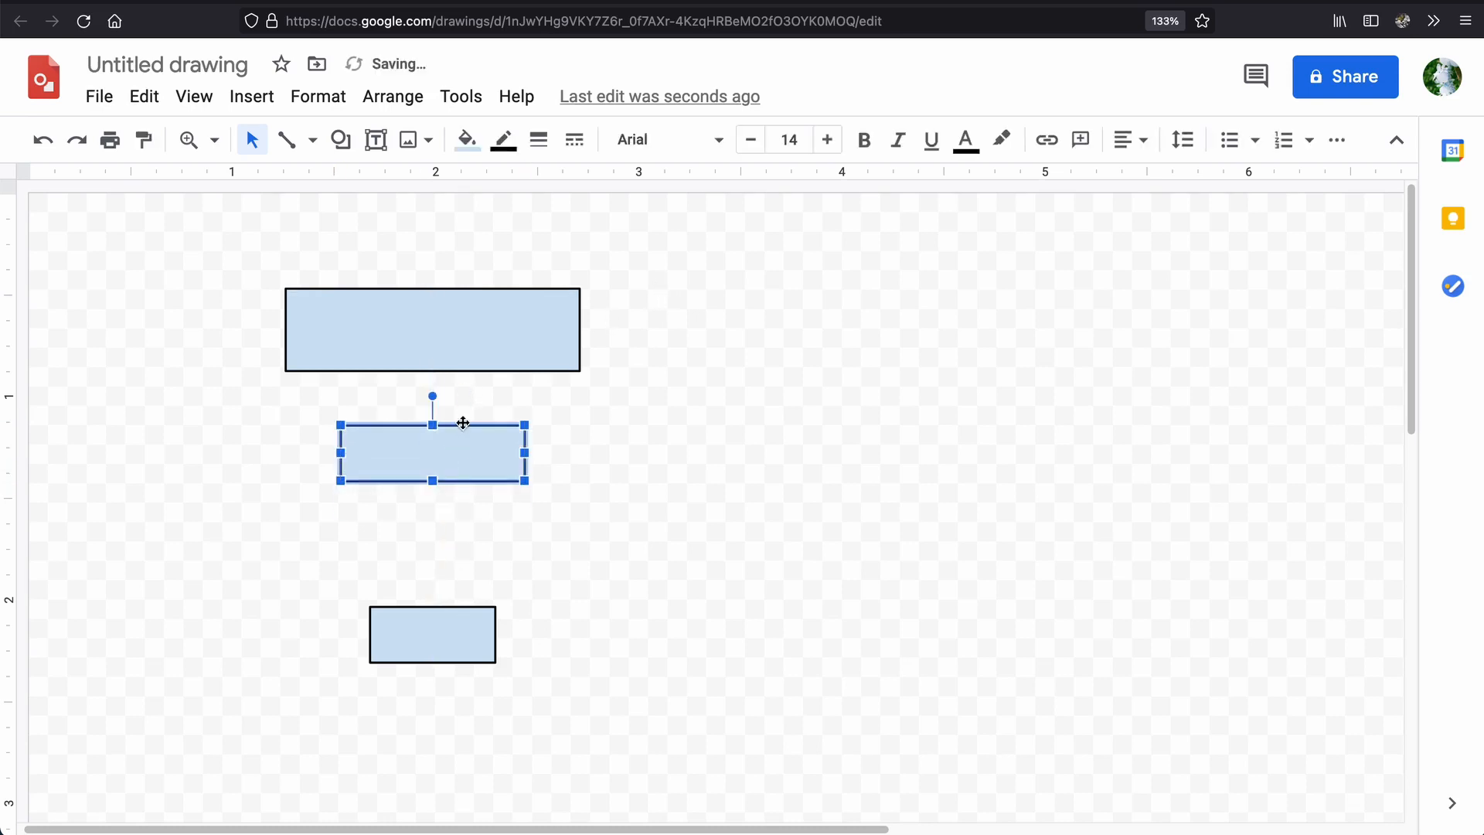
{"action": "left_click", "coordinate": [571, 517]}
{"action": "left_click_drag", "start_coordinate": [450, 616], "coordinate": [453, 558]}
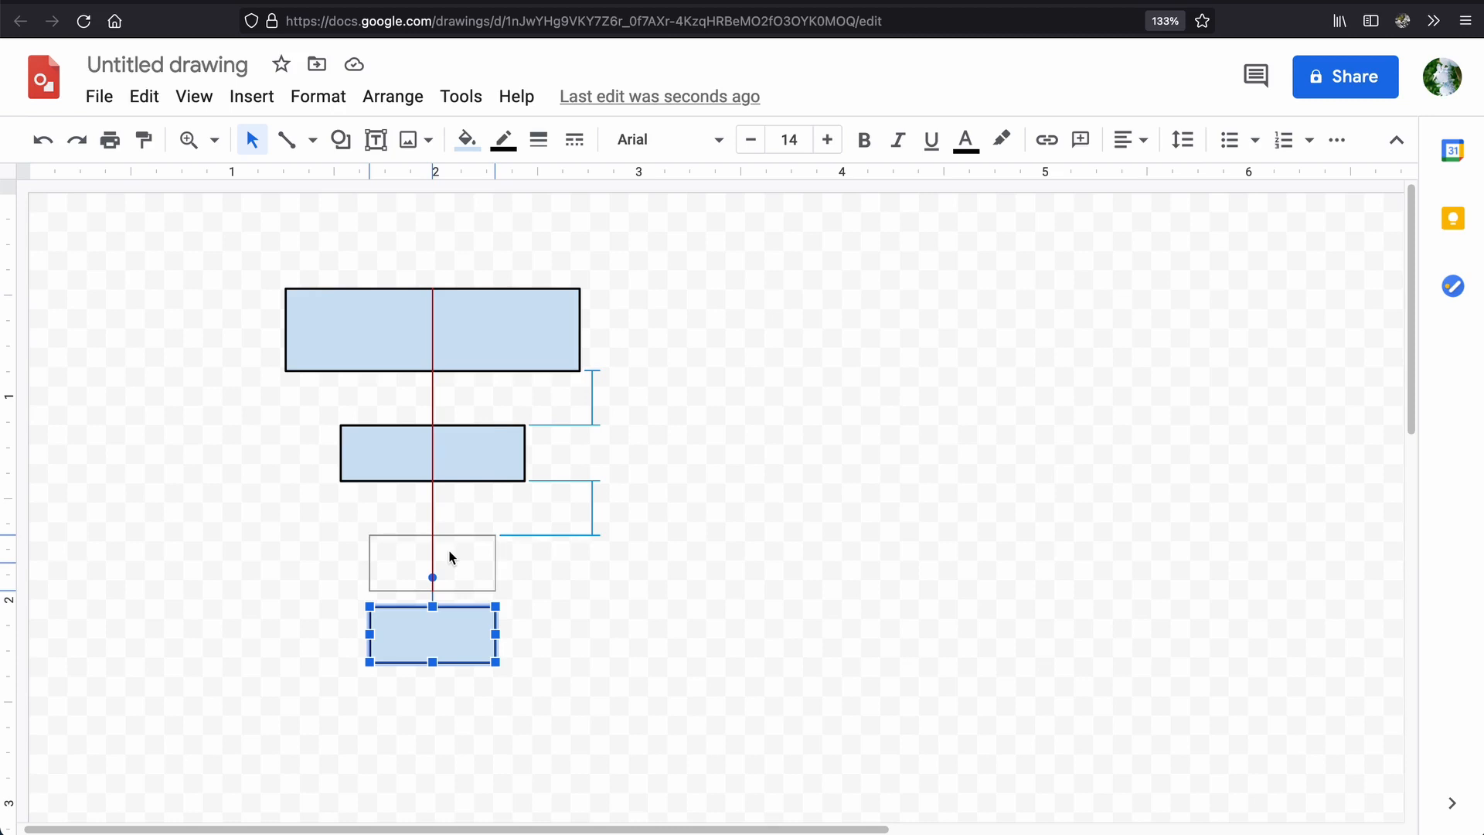
{"action": "left_click", "coordinate": [587, 568]}
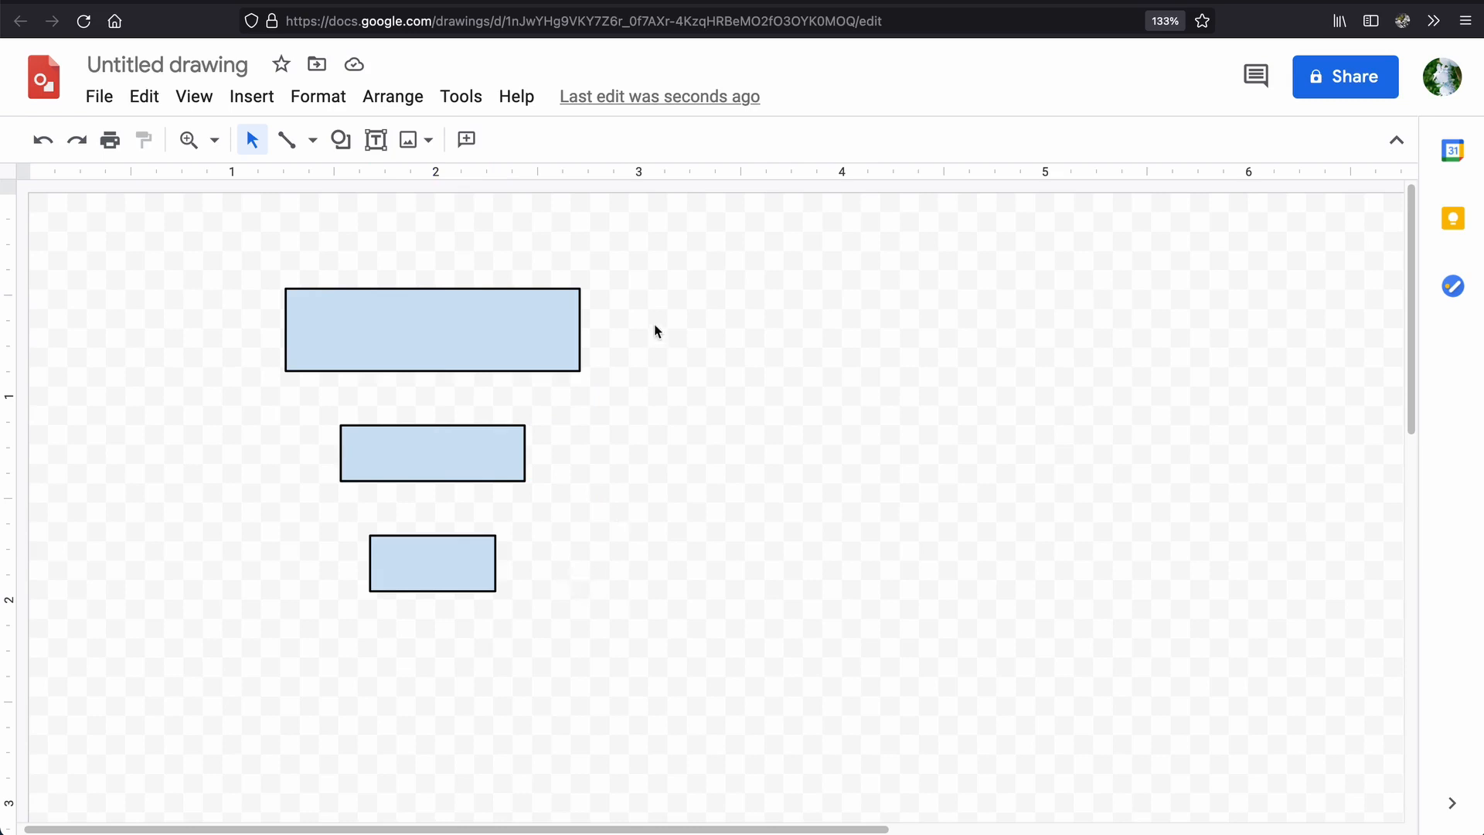
Examine the Distribute options for the three stacked rectangles.
{"action": "left_click_drag", "start_coordinate": [672, 264], "coordinate": [104, 676]}
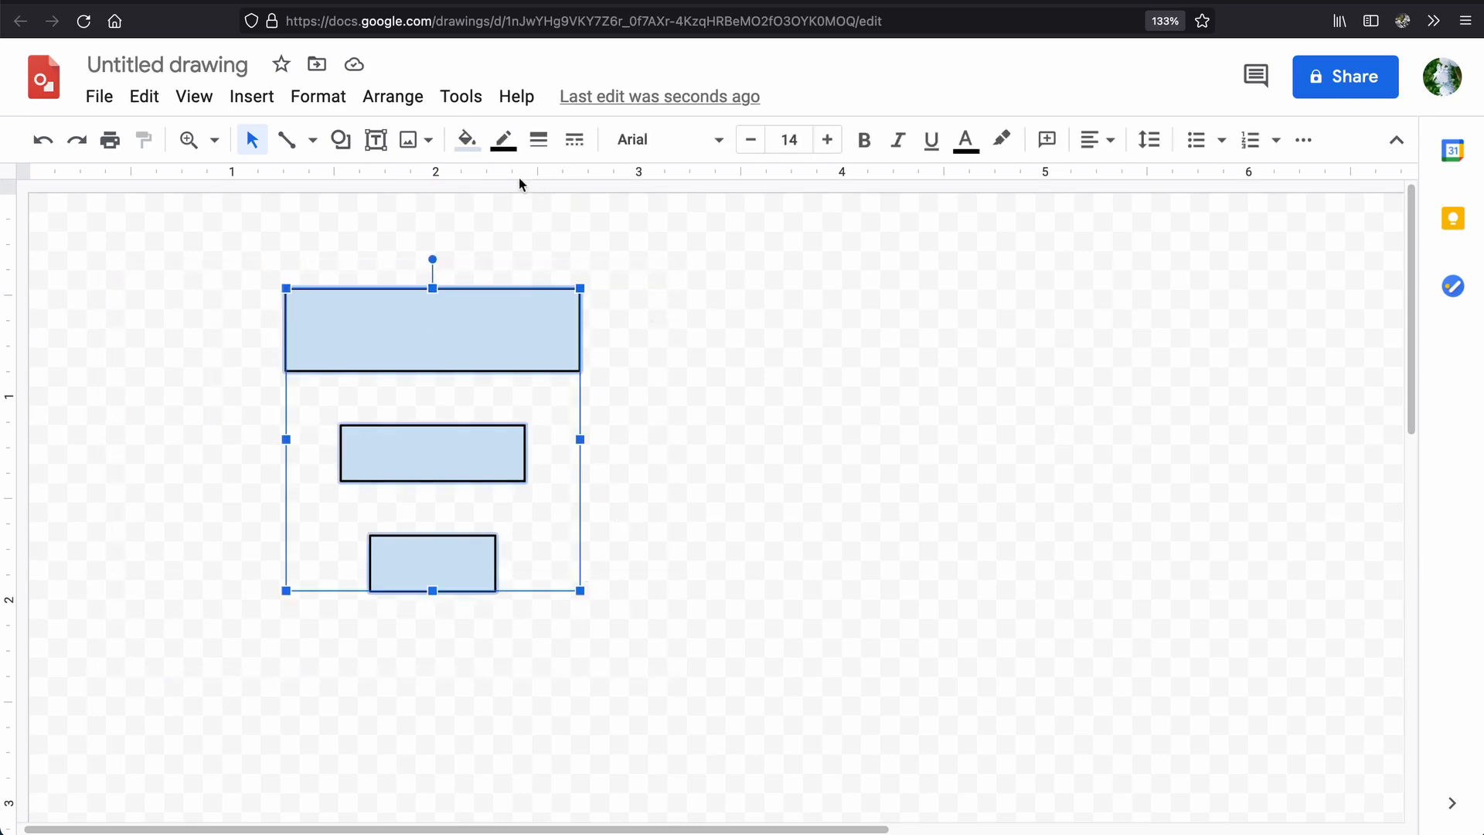
{"action": "left_click", "coordinate": [387, 105]}
{"action": "mouse_move", "coordinate": [504, 254]}
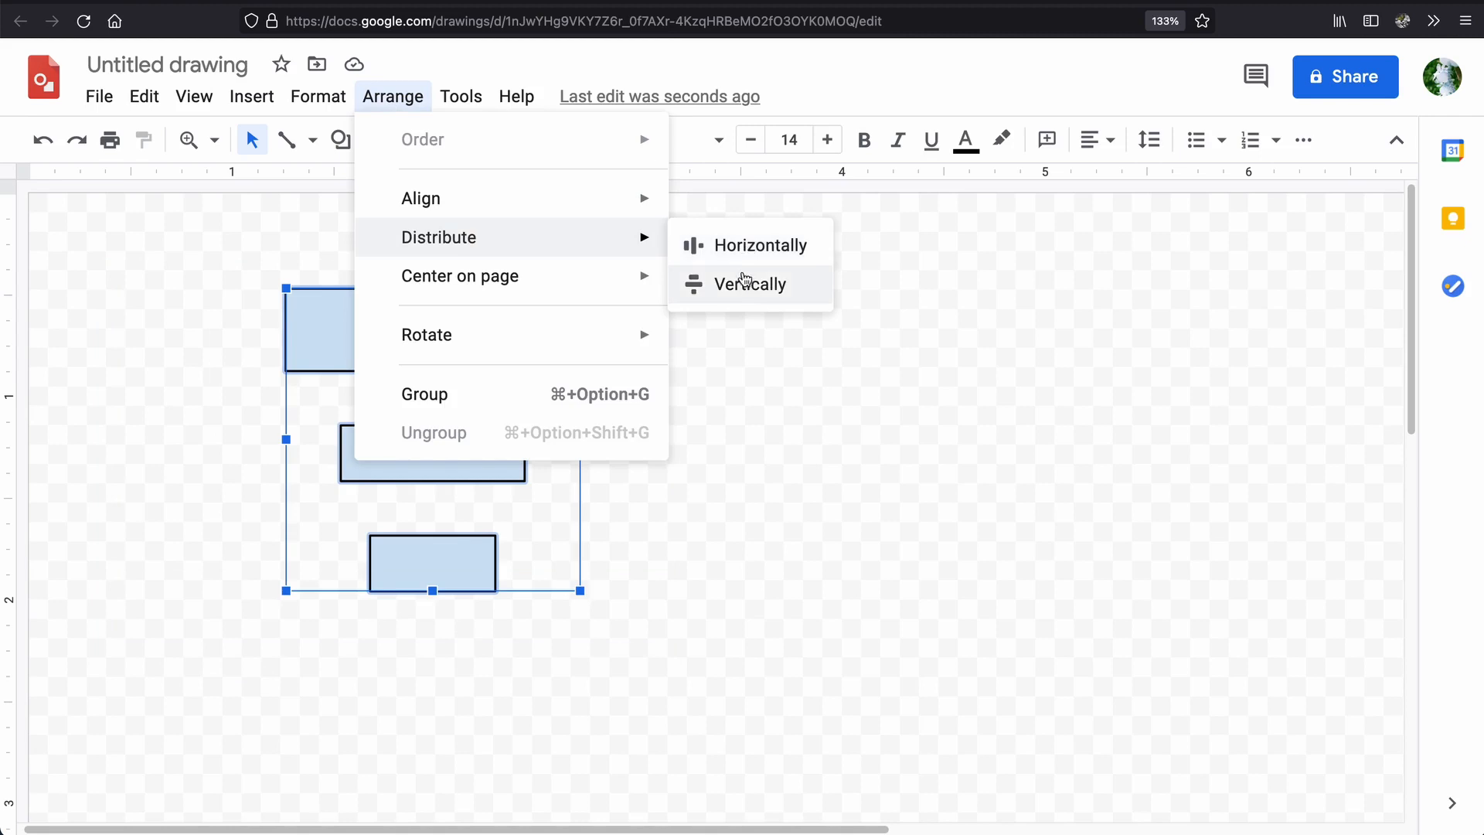
{"action": "left_click", "coordinate": [758, 510]}
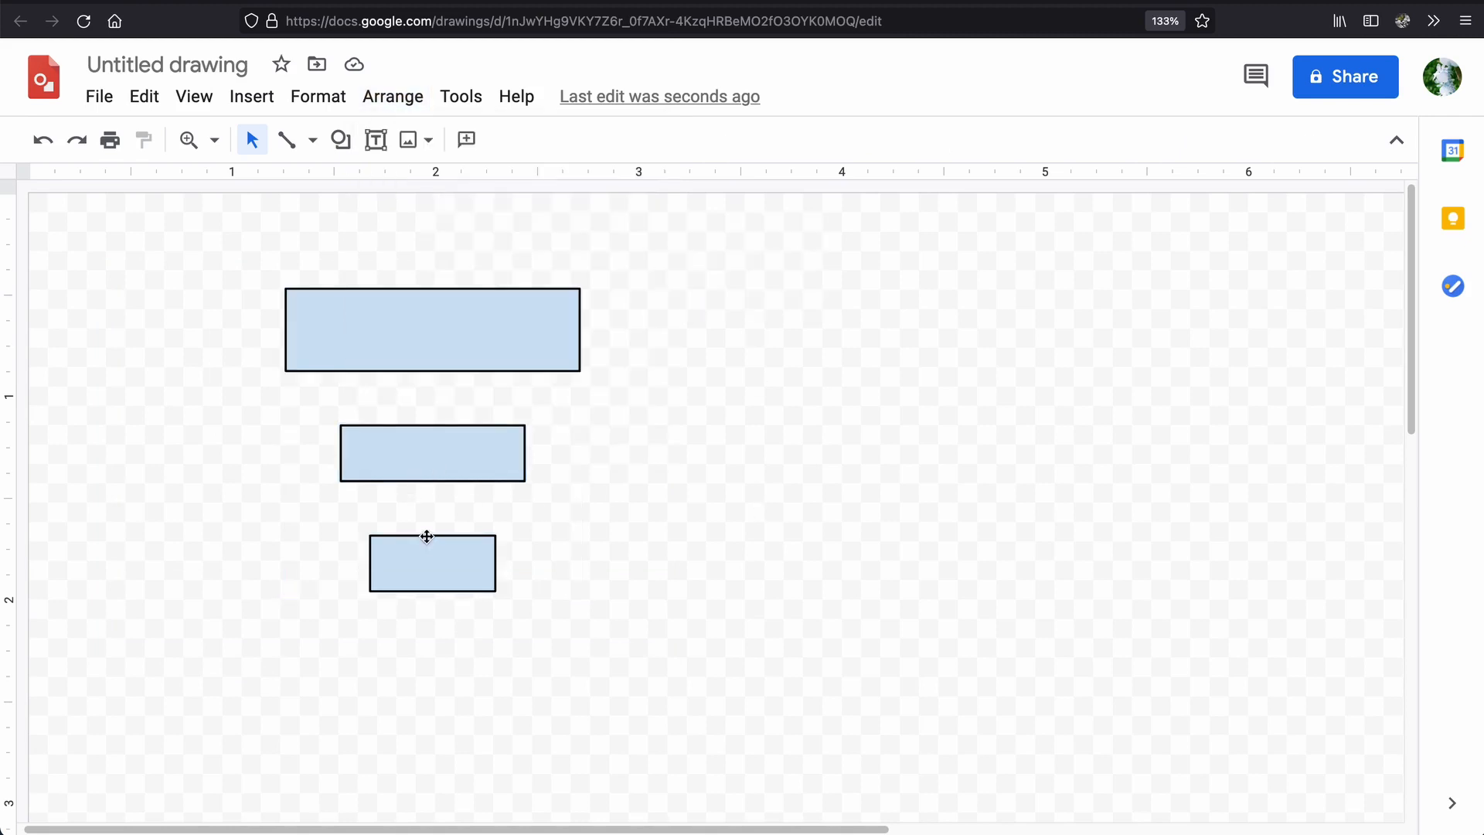
Move the middle rectangle down close to the lowest one, keeping it on the shared centre line.
{"action": "left_click_drag", "start_coordinate": [441, 457], "coordinate": [465, 490]}
{"action": "left_click", "coordinate": [659, 656]}
{"action": "left_click", "coordinate": [642, 636]}
Distribute all three stacked rectangles vertically.
{"action": "left_click_drag", "start_coordinate": [717, 654], "coordinate": [153, 268]}
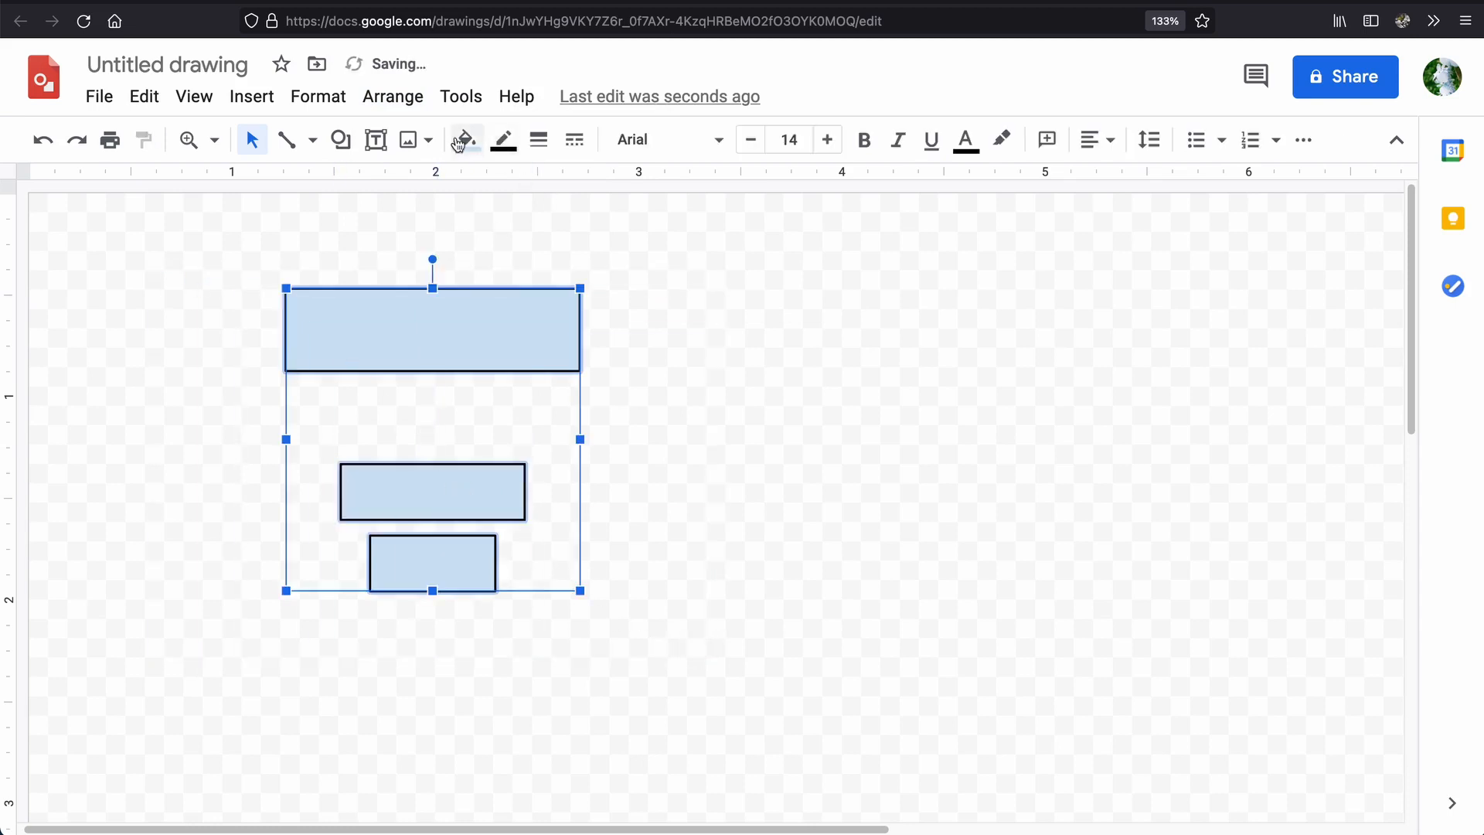
{"action": "left_click", "coordinate": [393, 96]}
{"action": "mouse_move", "coordinate": [480, 257]}
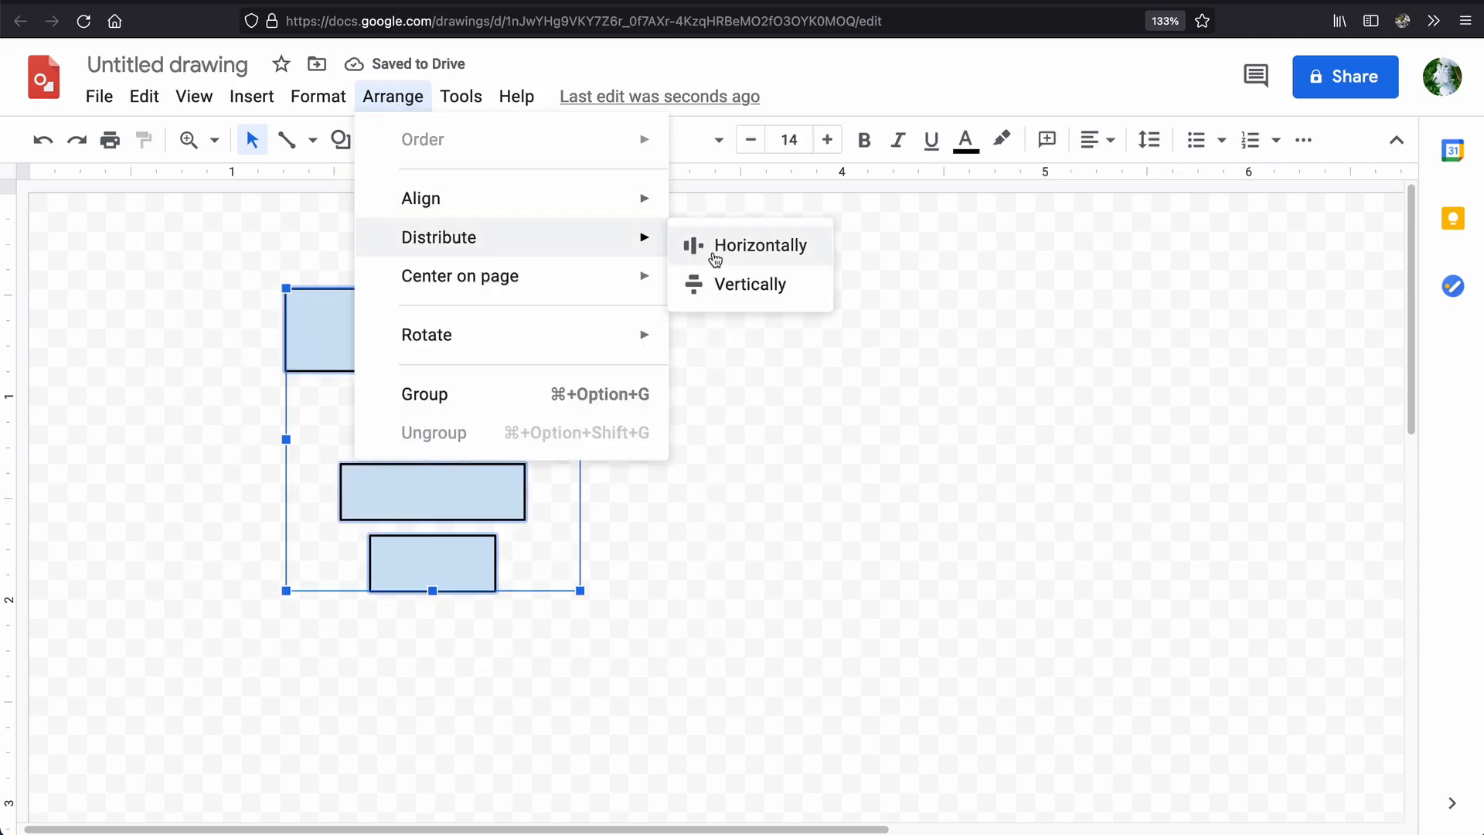
{"action": "left_click", "coordinate": [734, 285]}
{"action": "left_click", "coordinate": [816, 439]}
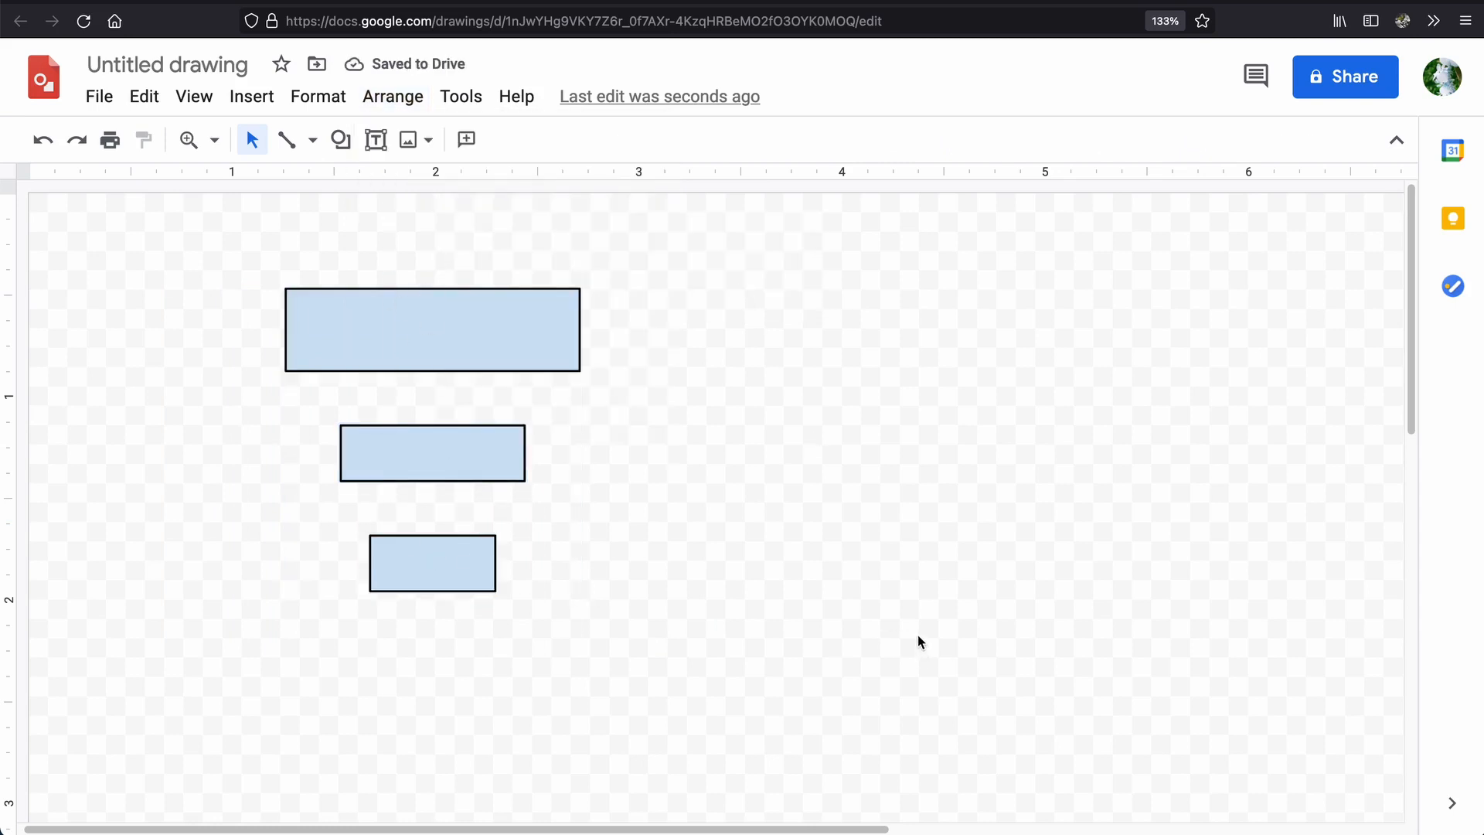
Duplicate the large rectangle, place the copy level with it on the right, and narrow the copy to about 1 inch.
{"action": "left_click", "coordinate": [479, 330]}
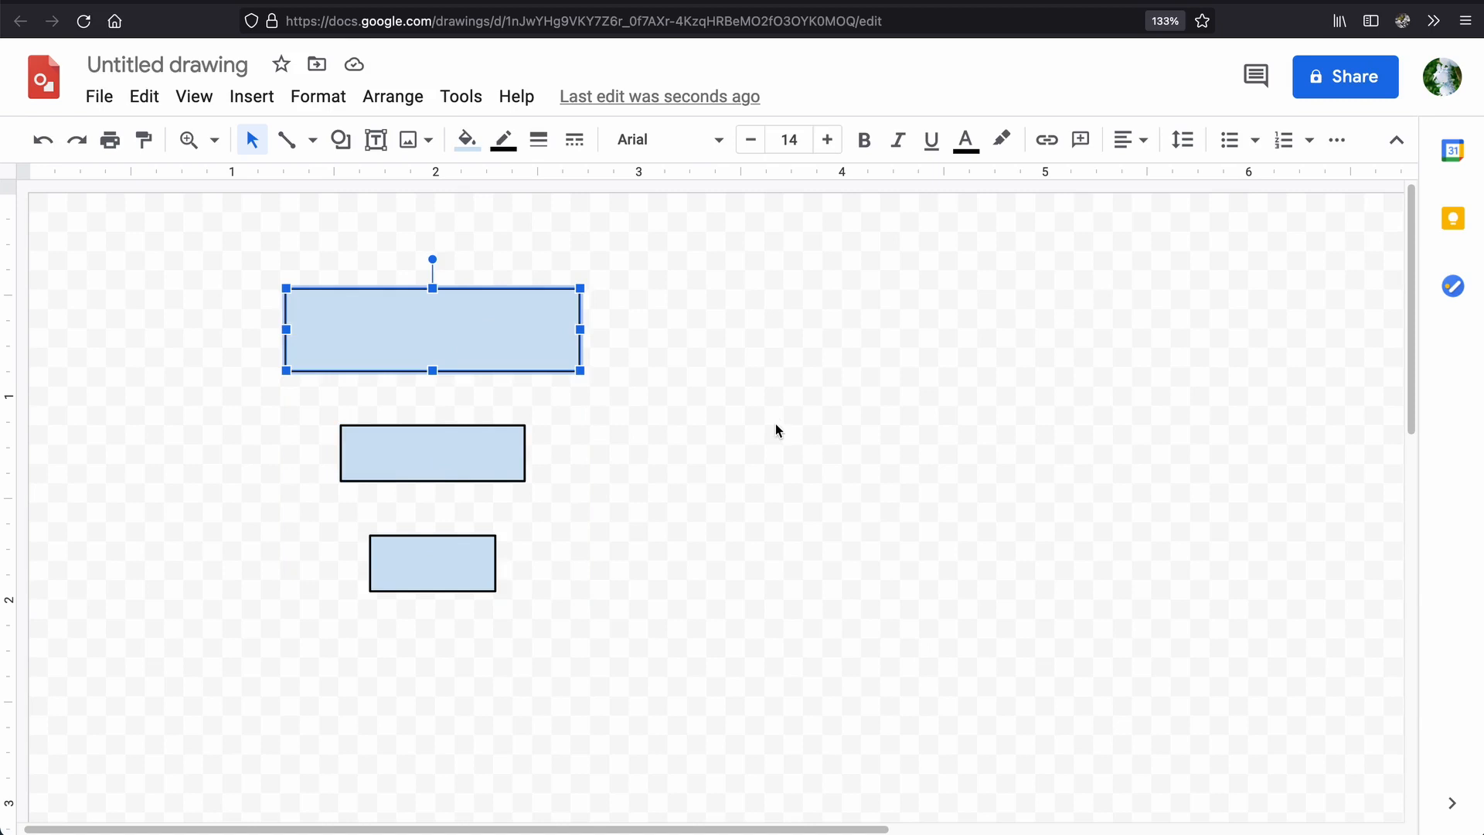
{"action": "key", "text": "ctrl+d"}
{"action": "left_click_drag", "start_coordinate": [526, 367], "coordinate": [892, 346]}
{"action": "left_click", "coordinate": [943, 448]}
{"action": "left_click_drag", "start_coordinate": [1018, 329], "coordinate": [889, 466]}
{"action": "left_click", "coordinate": [961, 430]}
Copy the new right rectangle at about 0.8 by 0.2 inches, centred beneath it and level with the left stack's middle rectangle.
{"action": "left_click", "coordinate": [853, 346]}
{"action": "key", "text": "ctrl+d"}
{"action": "mouse_move", "coordinate": [801, 440]}
{"action": "left_mouse_down"}
{"action": "mouse_move", "coordinate": [844, 485]}
{"action": "mouse_move", "coordinate": [815, 480]}
{"action": "mouse_move", "coordinate": [816, 455]}
{"action": "left_mouse_up"}
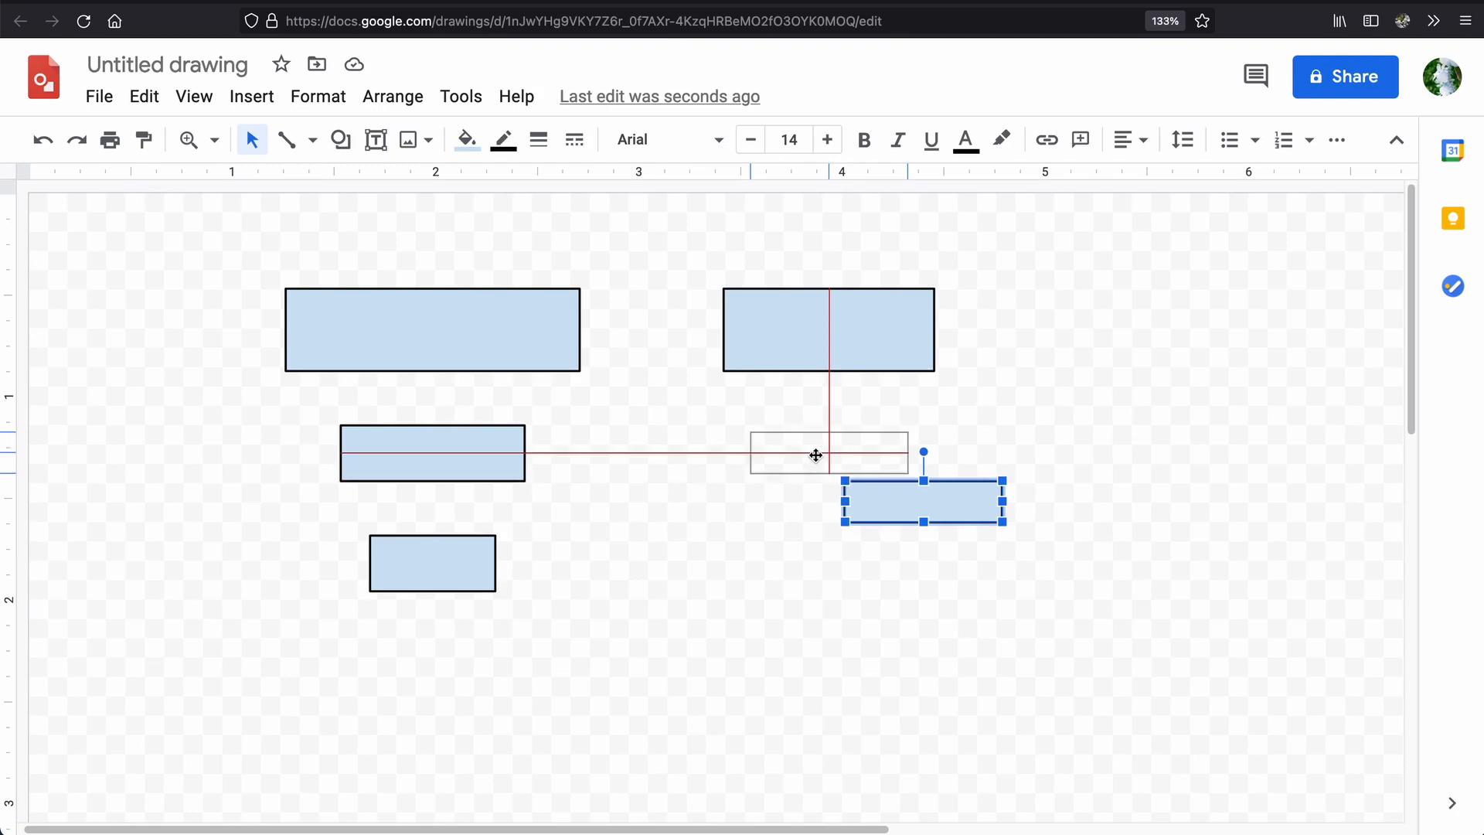
{"action": "left_click_drag", "start_coordinate": [815, 455], "coordinate": [817, 456]}
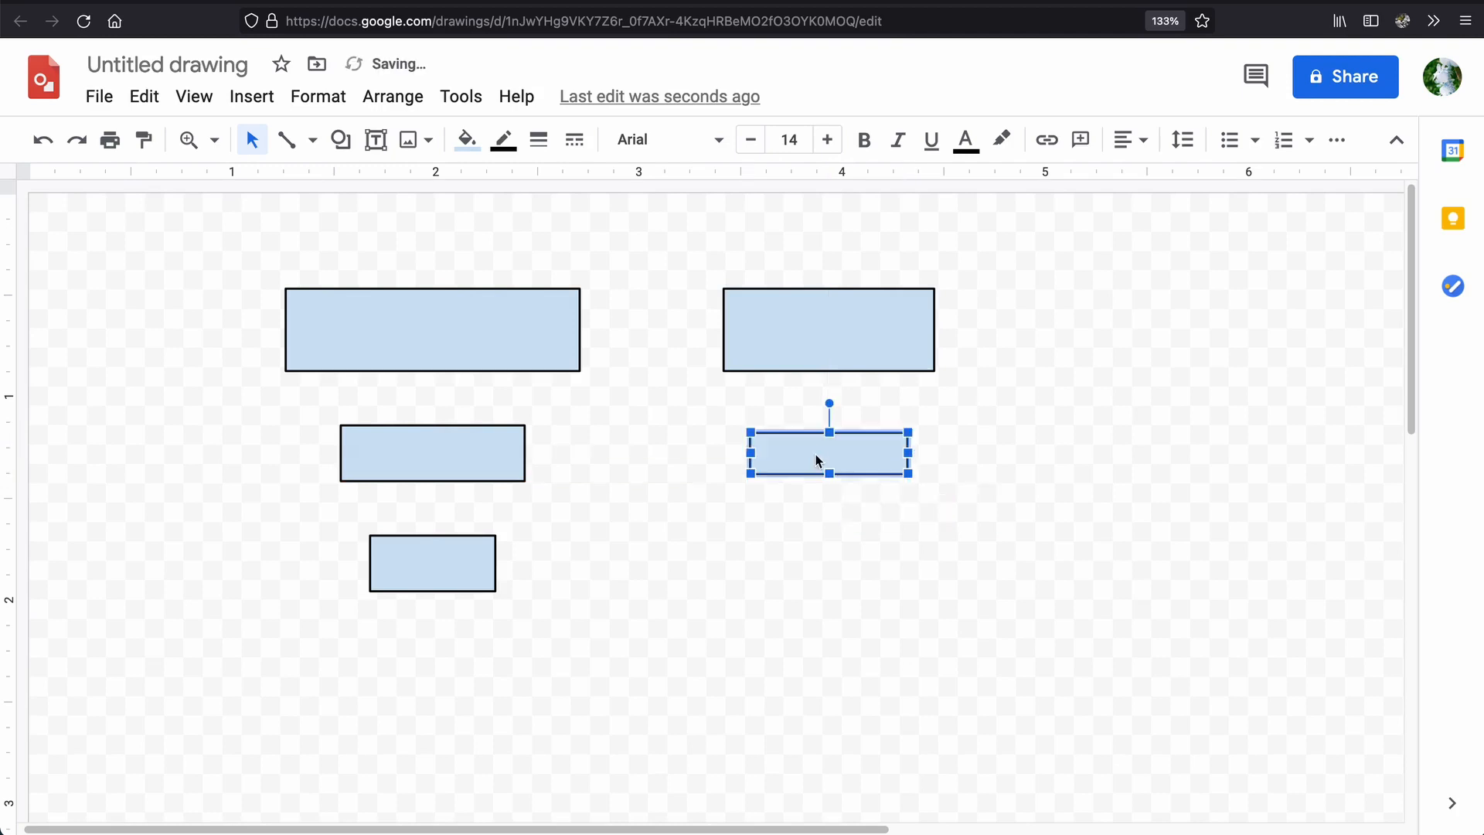
{"action": "left_click", "coordinate": [1000, 545]}
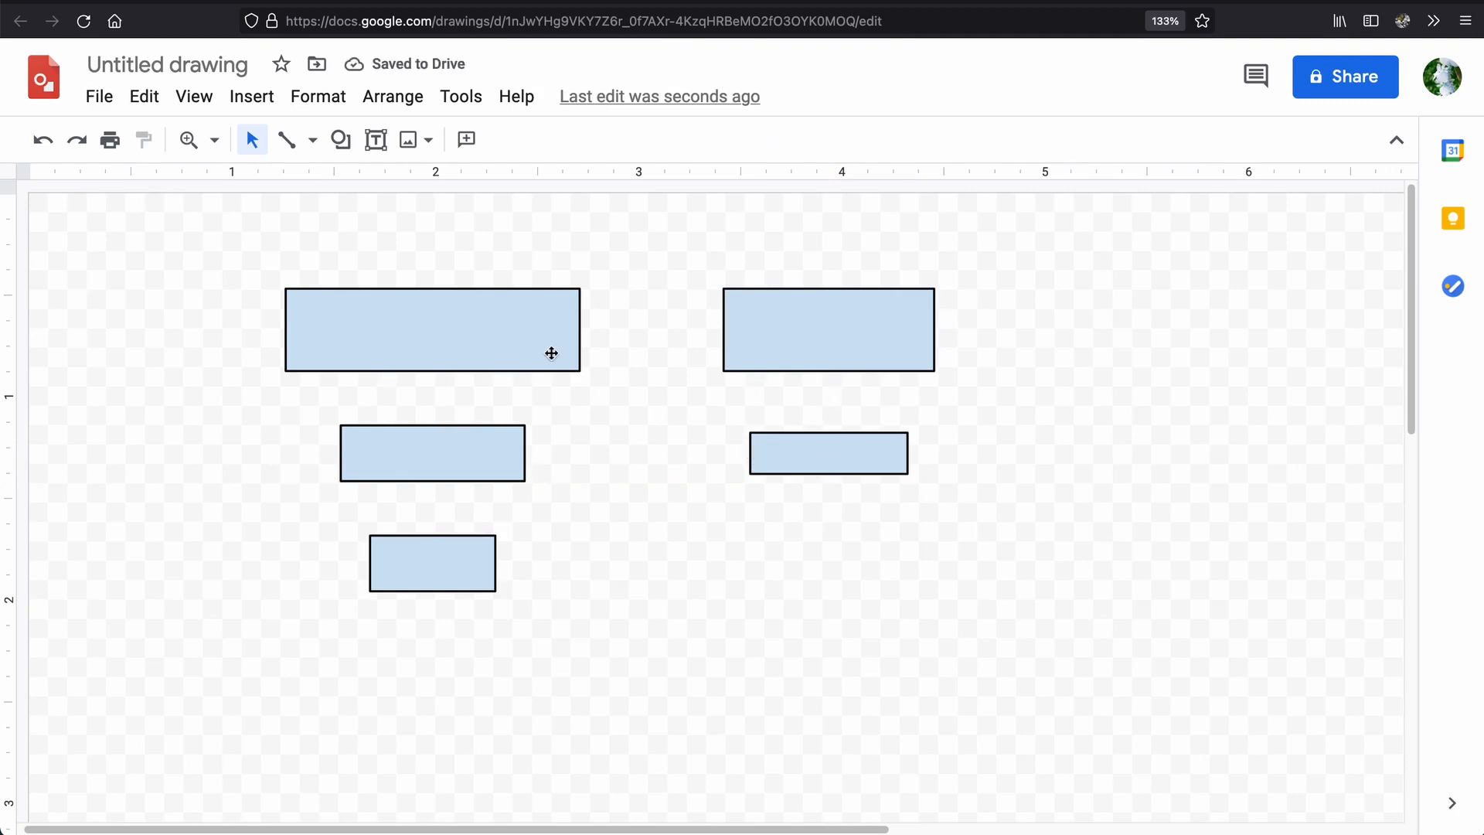
Duplicate the small right rectangle, narrow the copy to about 0.4 inches, and place it evenly between the two middle-row rectangles.
{"action": "left_click_drag", "start_coordinate": [814, 328], "coordinate": [808, 328]}
{"action": "left_click", "coordinate": [923, 379]}
{"action": "left_click", "coordinate": [796, 462]}
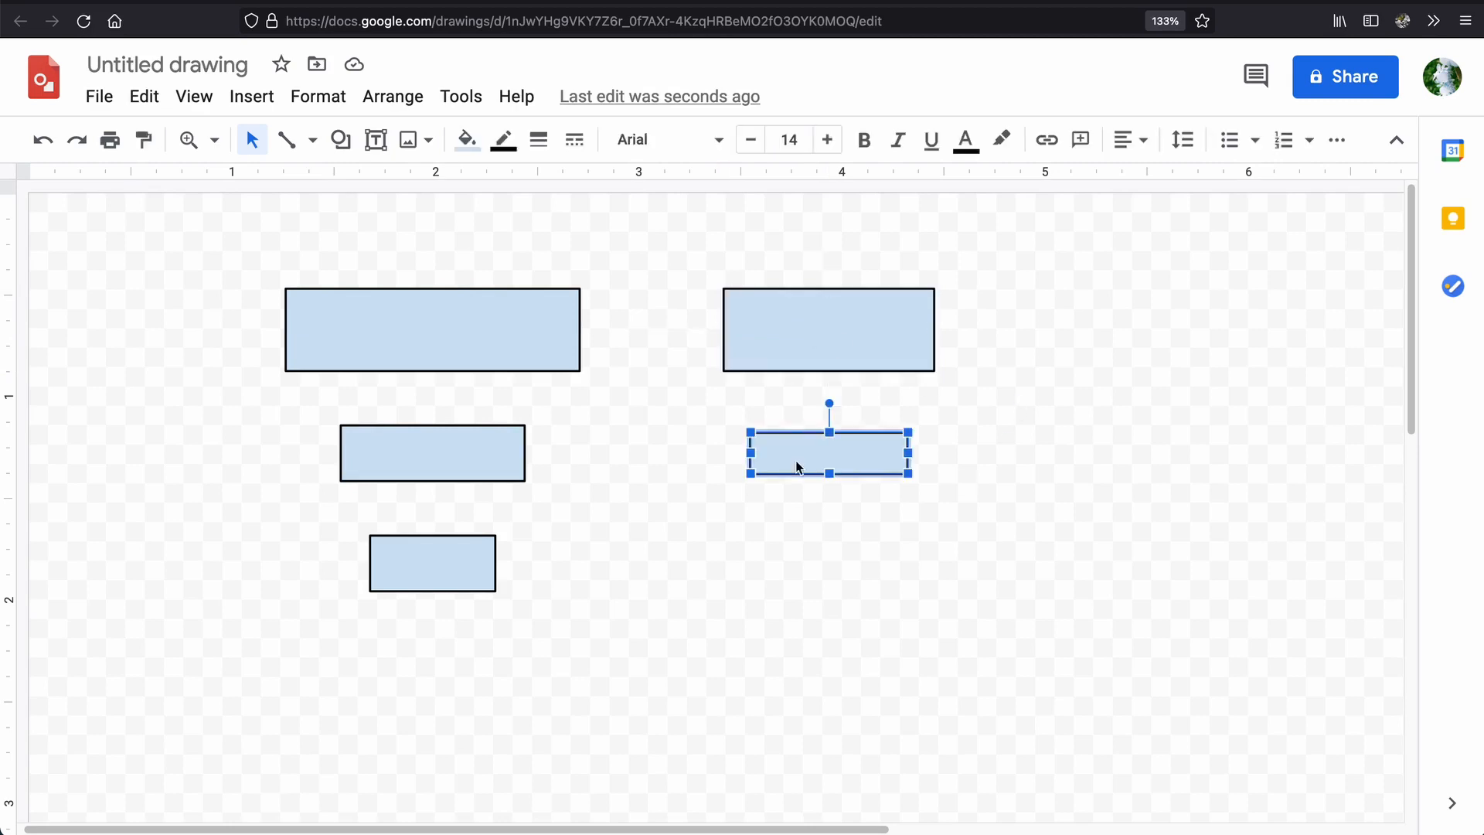
{"action": "left_click_drag", "start_coordinate": [799, 467], "coordinate": [791, 498]}
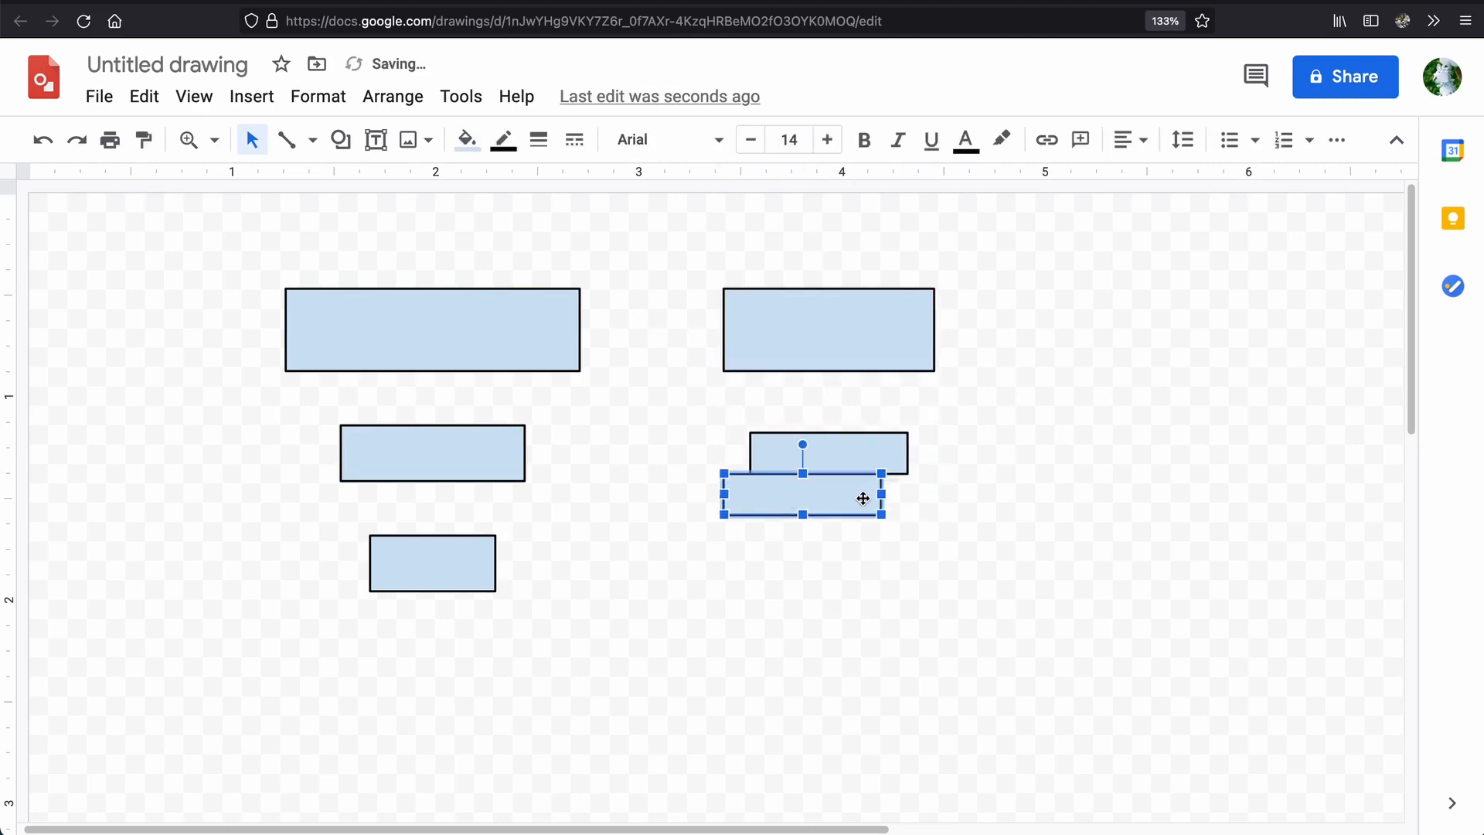
{"action": "left_click_drag", "start_coordinate": [880, 495], "coordinate": [649, 460]}
{"action": "left_click", "coordinate": [686, 563]}
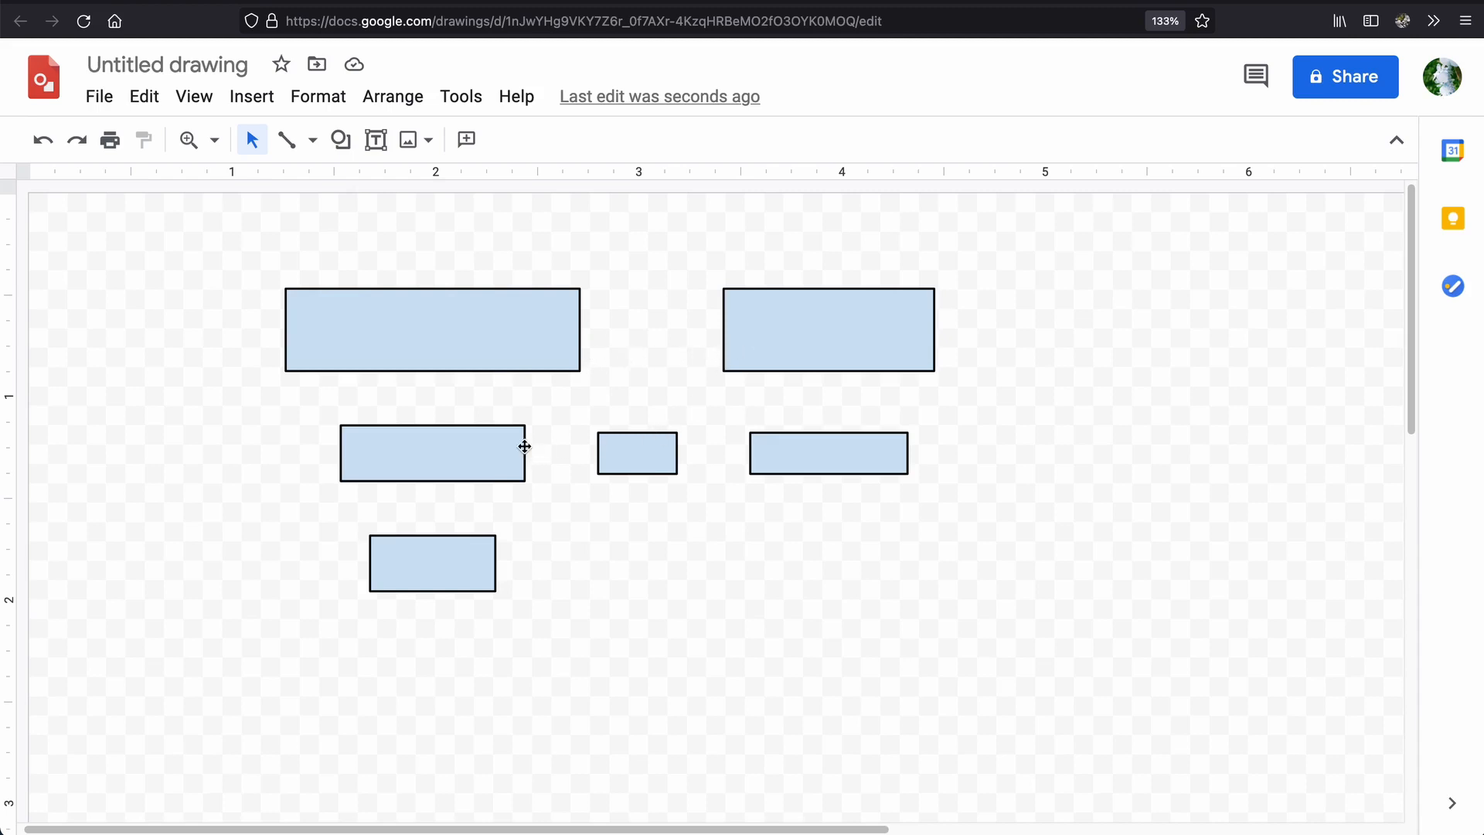
{"action": "left_click", "coordinate": [647, 456]}
{"action": "left_click_drag", "start_coordinate": [648, 456], "coordinate": [648, 457]}
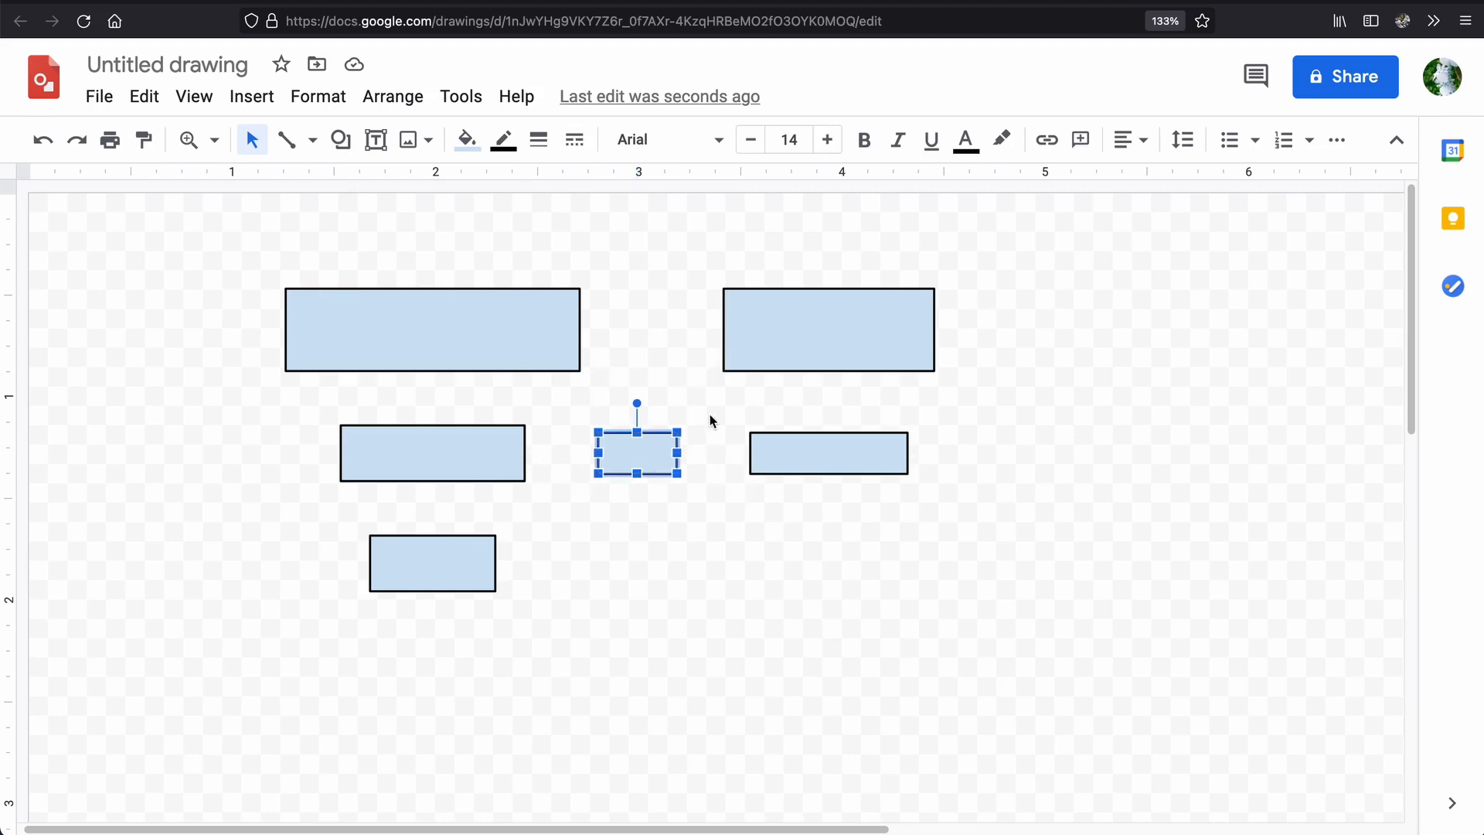
{"action": "key", "text": "Escape"}
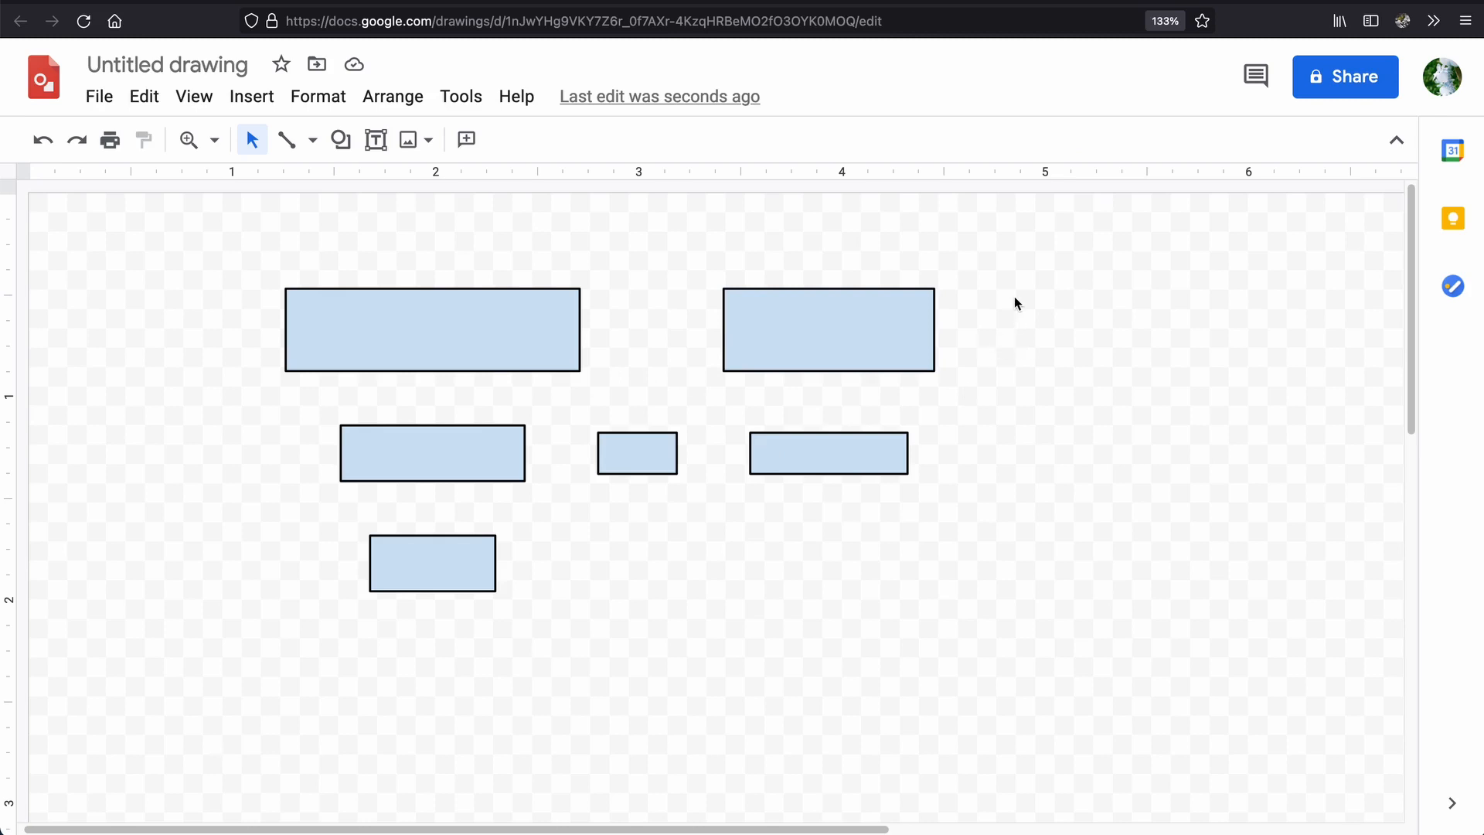
Delete the narrow rectangle between the two middle-row rectangles.
{"action": "left_click_drag", "start_coordinate": [1015, 300], "coordinate": [591, 572]}
{"action": "left_click", "coordinate": [924, 537]}
{"action": "left_click_drag", "start_coordinate": [1037, 295], "coordinate": [516, 479]}
{"action": "left_click", "coordinate": [845, 390]}
{"action": "left_click_drag", "start_coordinate": [675, 390], "coordinate": [590, 511]}
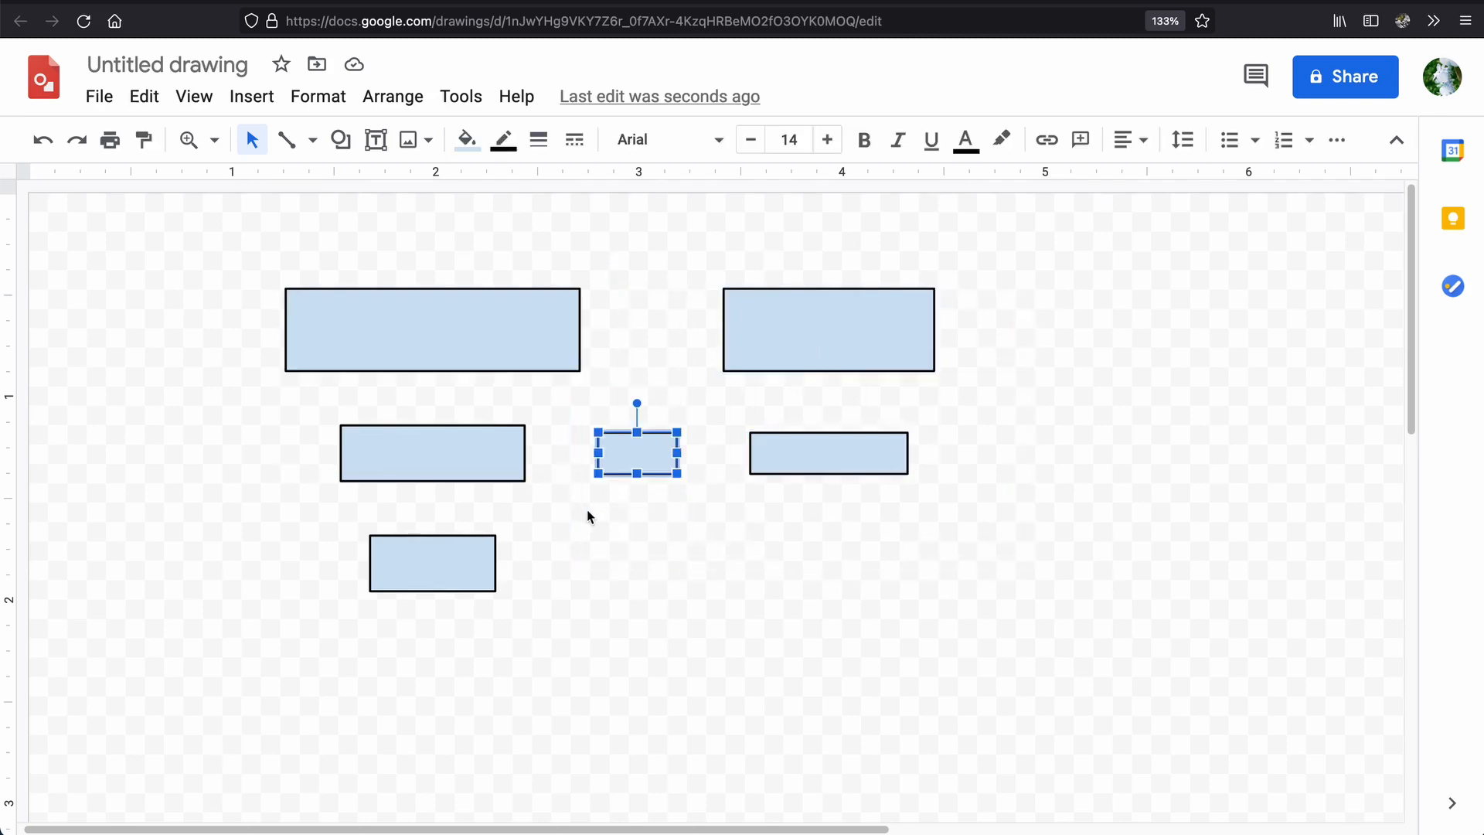
{"action": "key", "text": "Delete"}
Move the two right-hand rectangles together about 1.1 inches farther right, level with the left stack.
{"action": "left_click_drag", "start_coordinate": [659, 278], "coordinate": [1071, 568]}
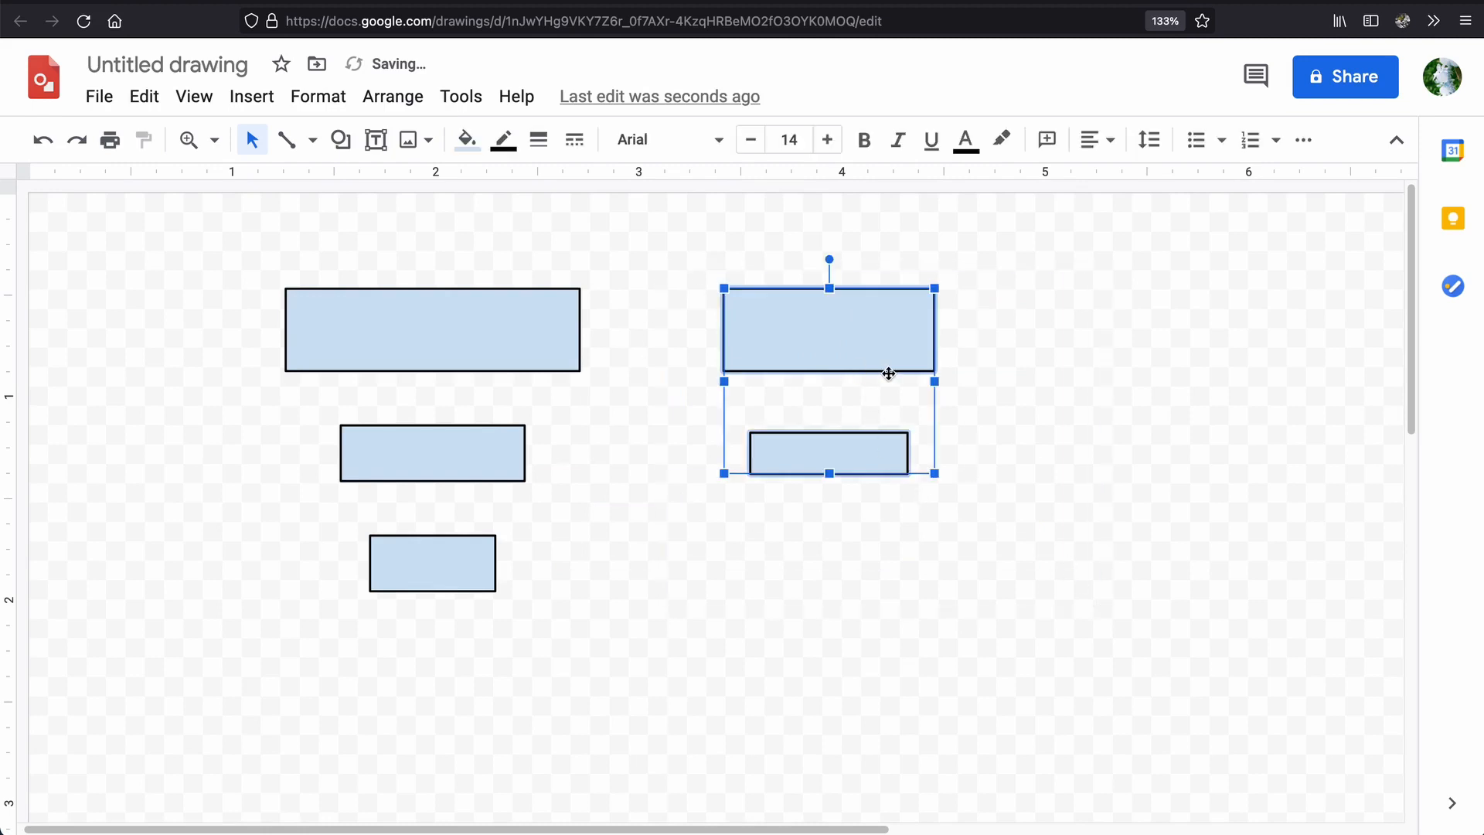
{"action": "left_click_drag", "start_coordinate": [888, 371], "coordinate": [1070, 341]}
{"action": "left_click", "coordinate": [1090, 387]}
{"action": "left_click", "coordinate": [1072, 449]}
{"action": "left_click_drag", "start_coordinate": [1071, 449], "coordinate": [1066, 454]}
{"action": "left_click", "coordinate": [1067, 625]}
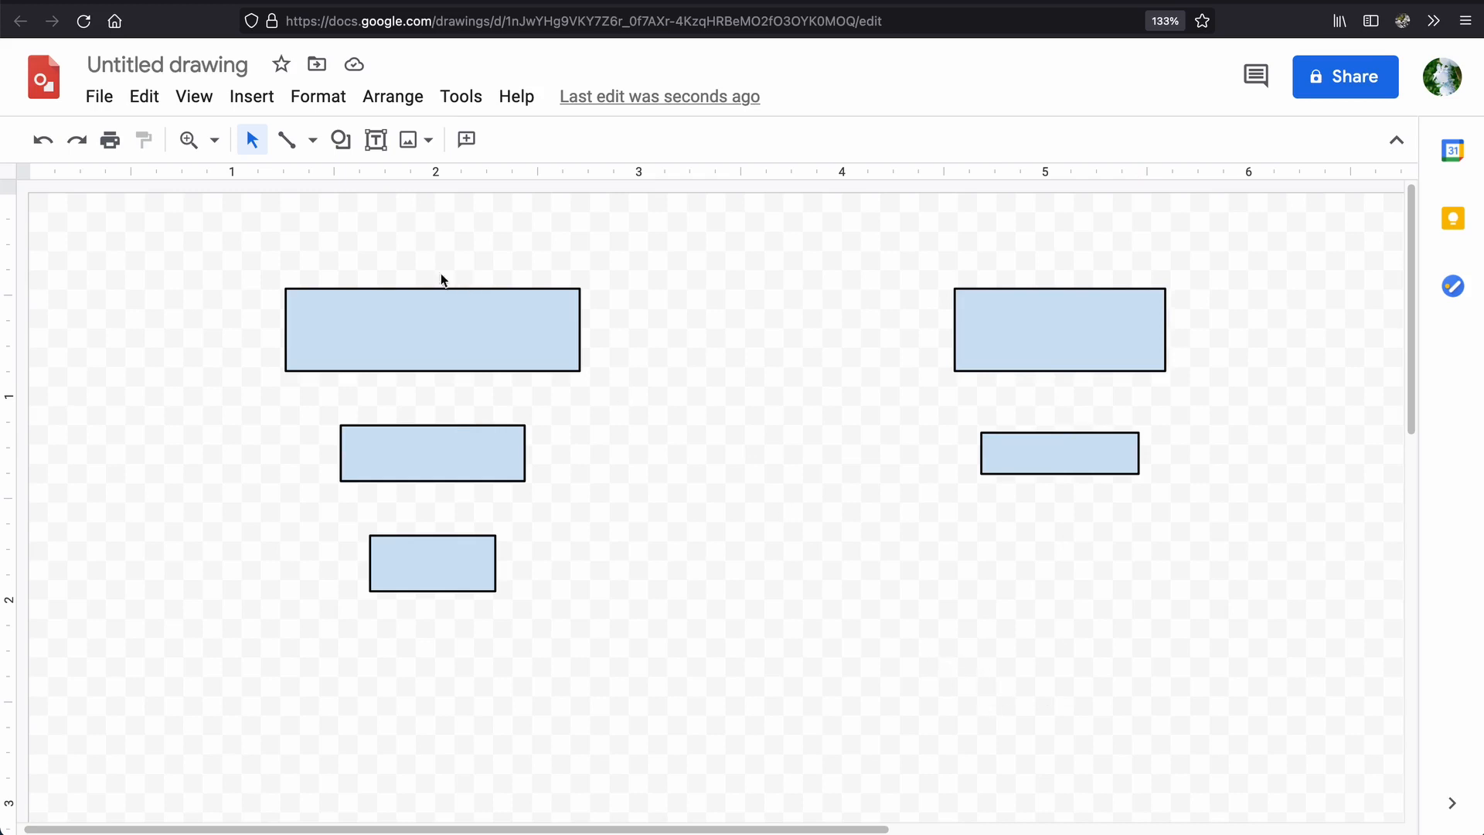
Draw a line about 1.7 inches long from the large rectangle's right edge toward the right rectangle, and shift it to float between both.
{"action": "left_click", "coordinate": [287, 140]}
{"action": "left_click_drag", "start_coordinate": [595, 328], "coordinate": [935, 332]}
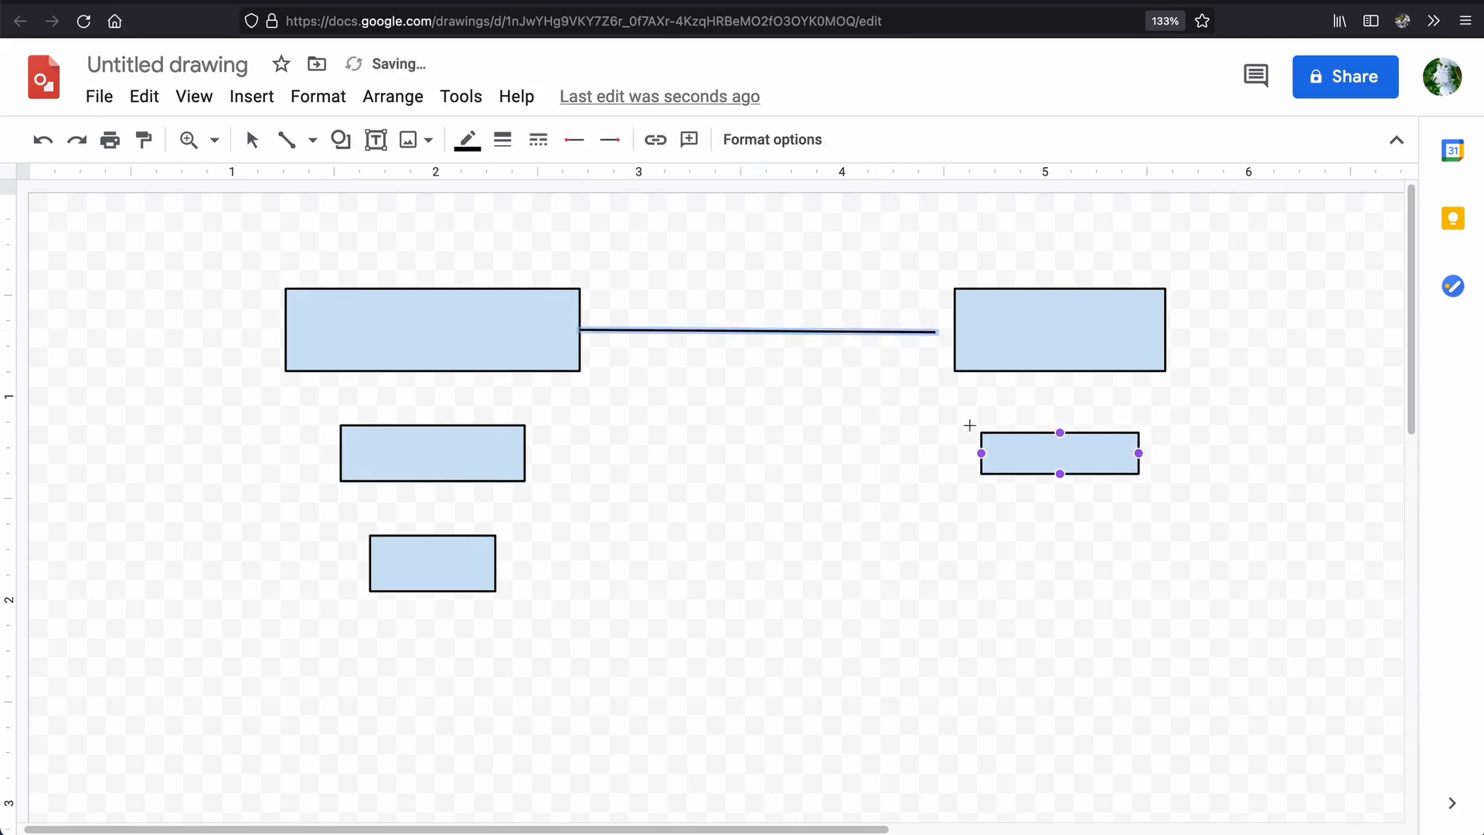
{"action": "left_click", "coordinate": [972, 426]}
{"action": "key", "text": "ctrl+z"}
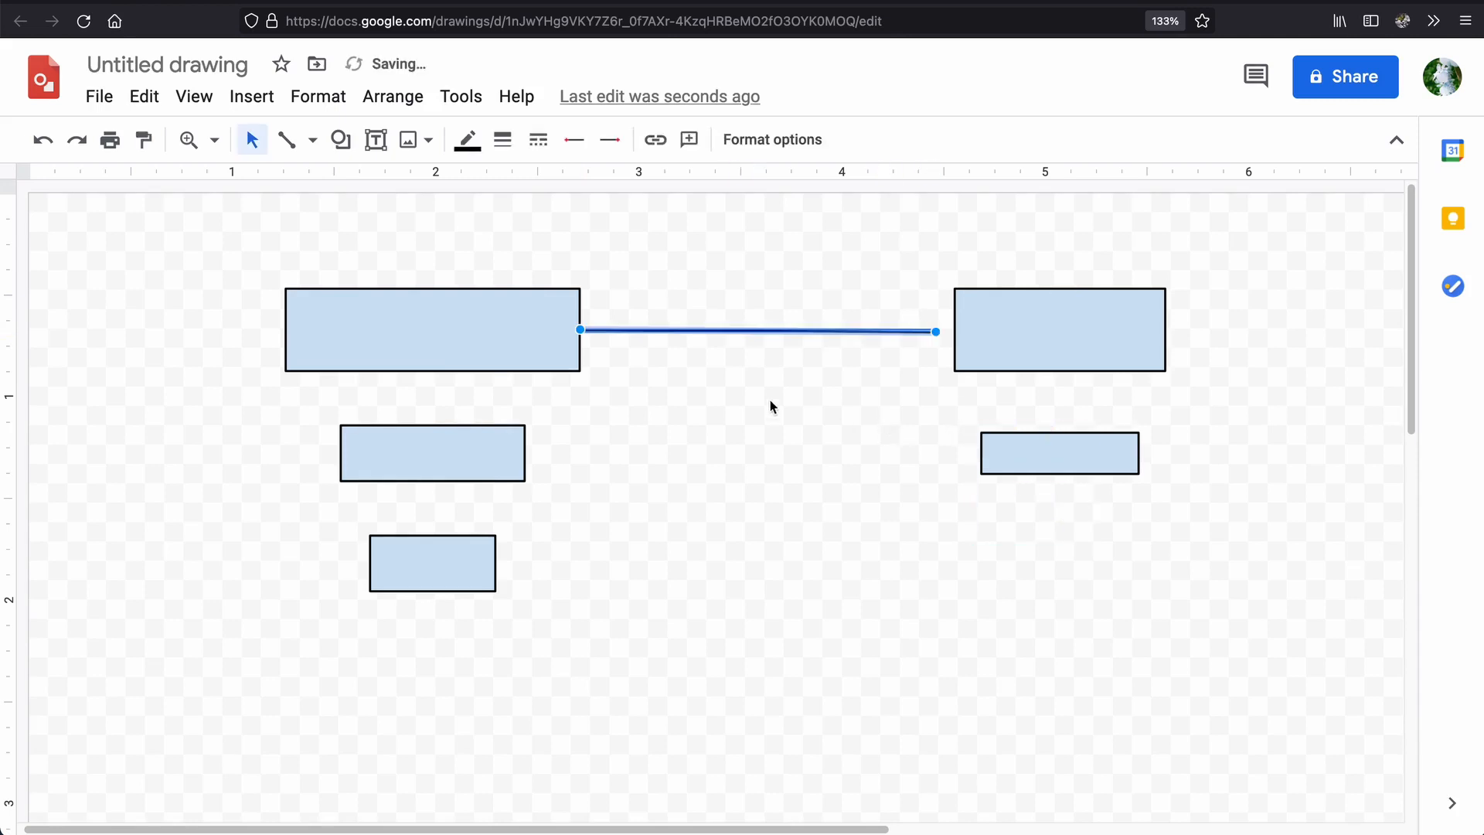
{"action": "left_click", "coordinate": [805, 279]}
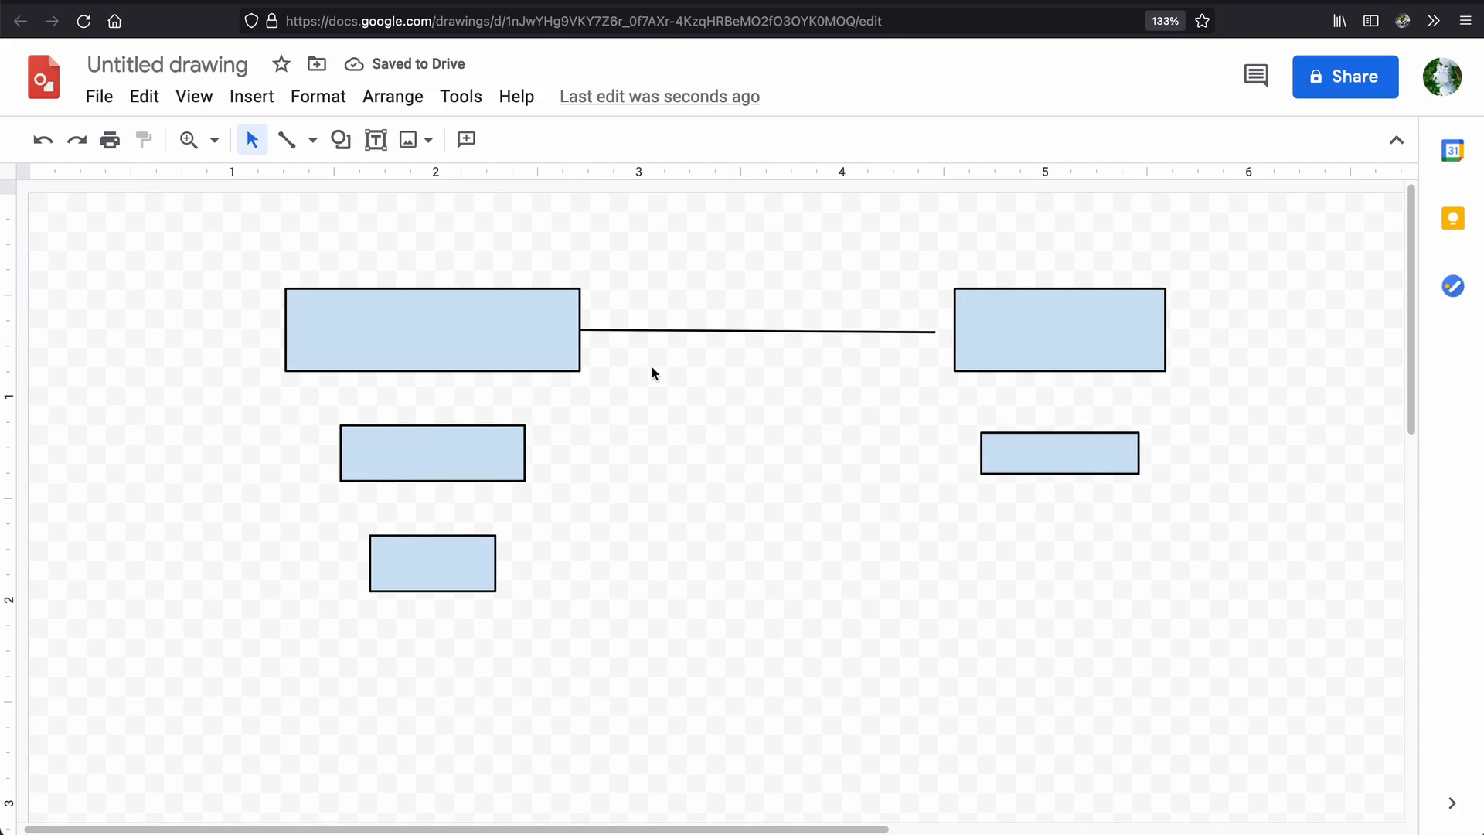
{"action": "left_click_drag", "start_coordinate": [743, 331], "coordinate": [754, 329]}
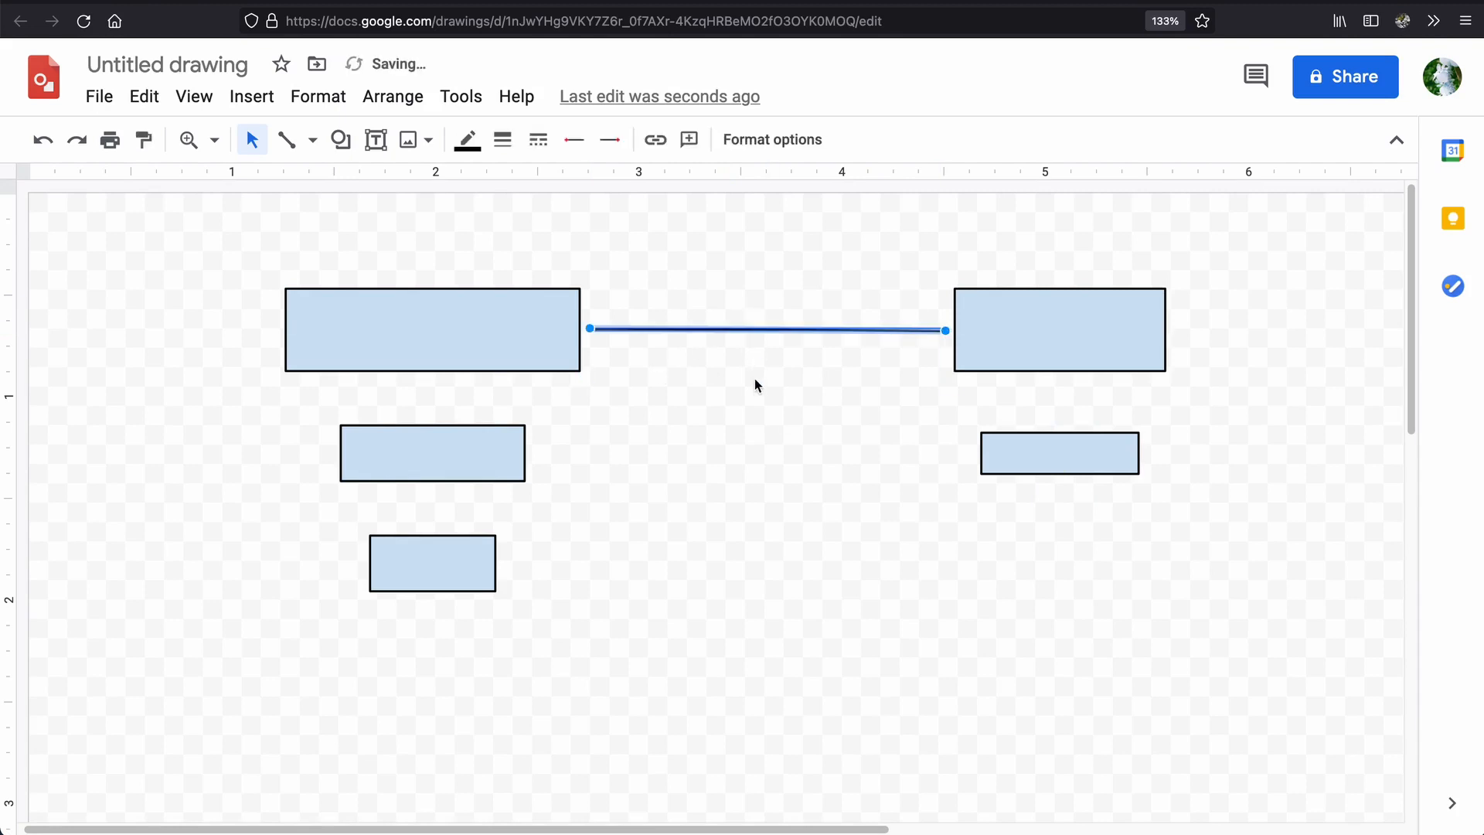
{"action": "left_click", "coordinate": [754, 383]}
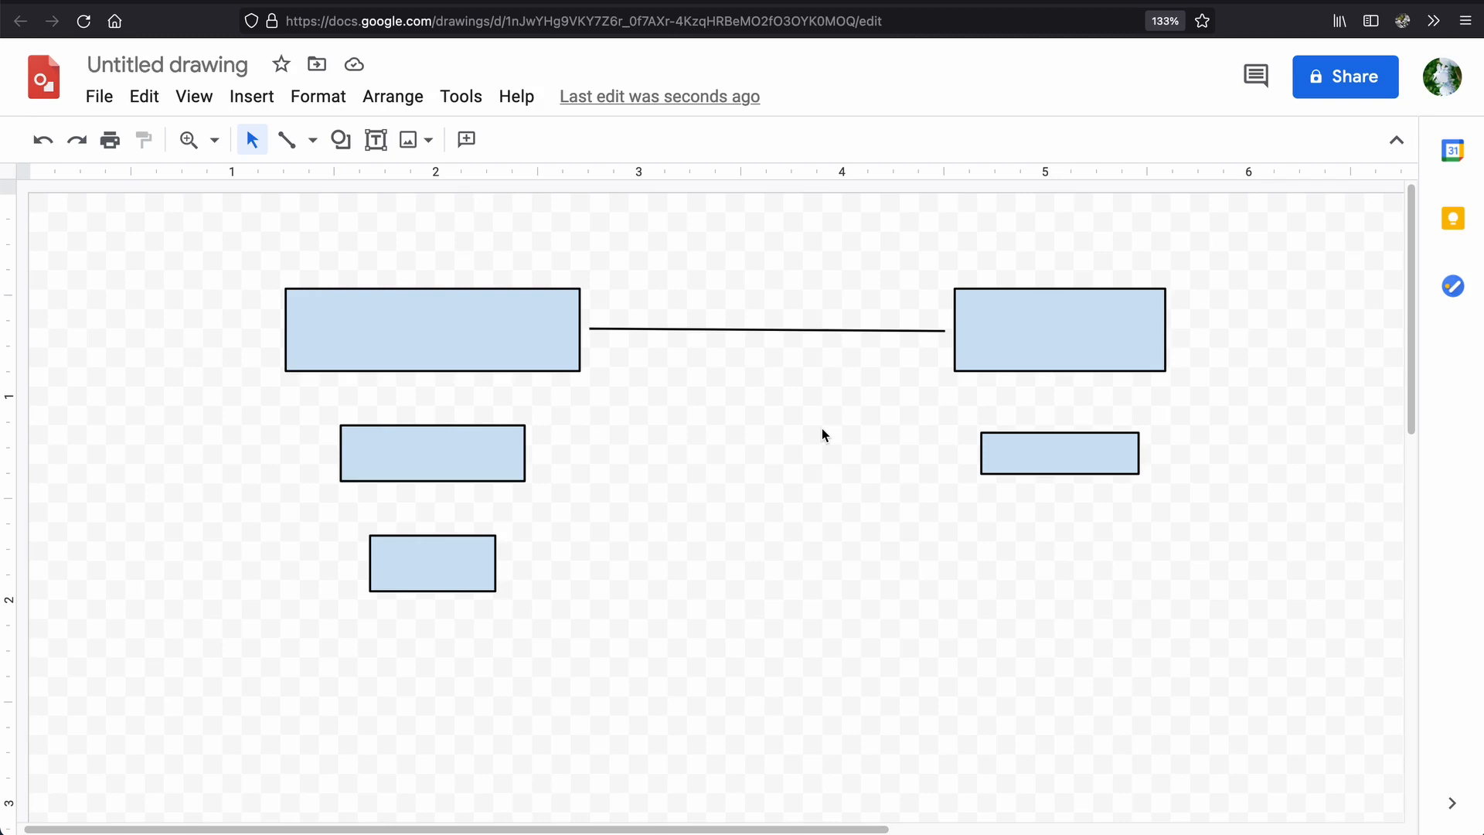
Straighten the slanted line between the two top rectangles to exactly horizontal, about 1.7 inches long, clear of the right rectangle.
{"action": "left_click", "coordinate": [195, 139]}
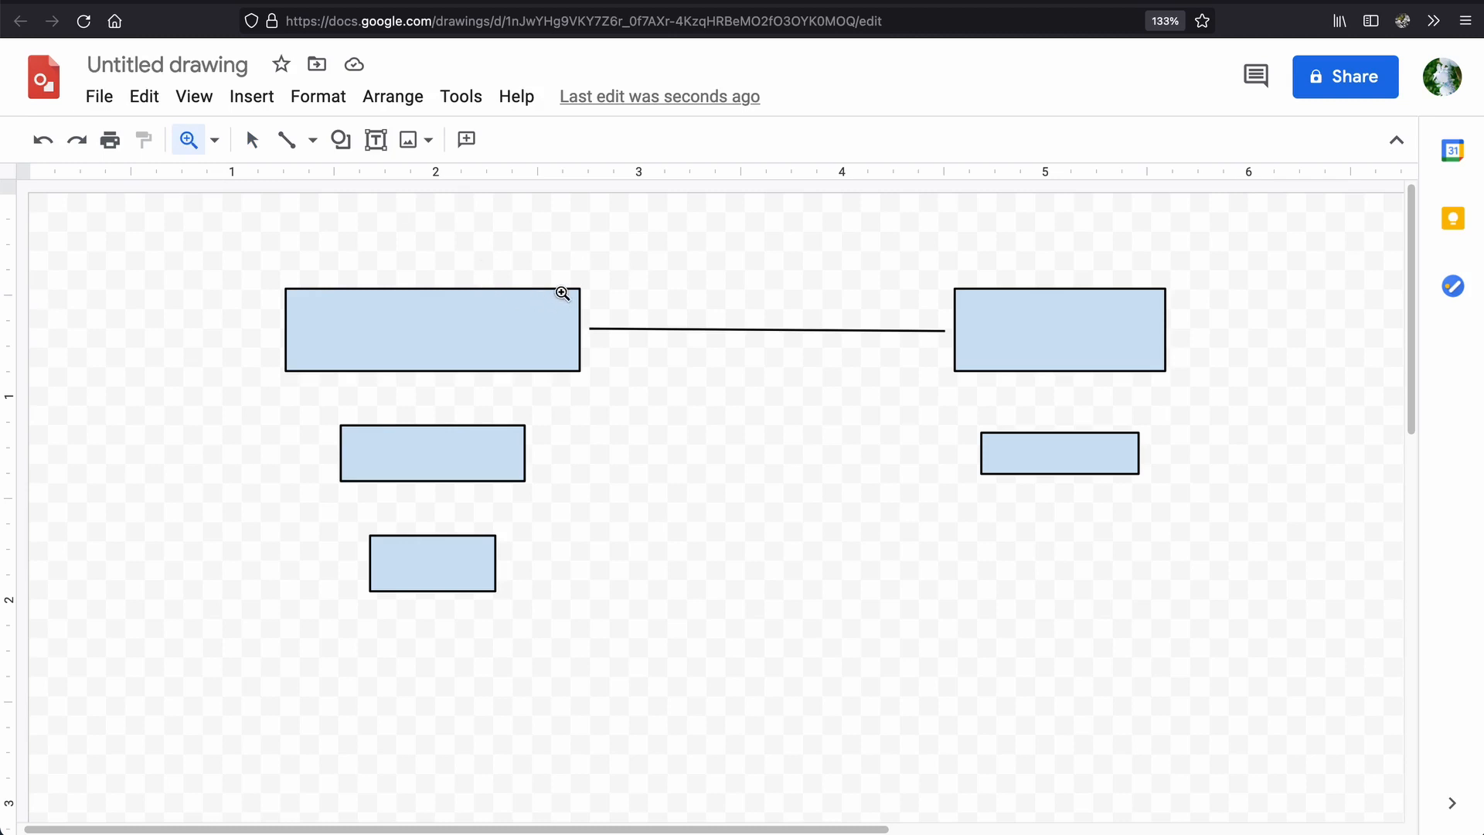
{"action": "left_click_drag", "start_coordinate": [563, 292], "coordinate": [974, 387]}
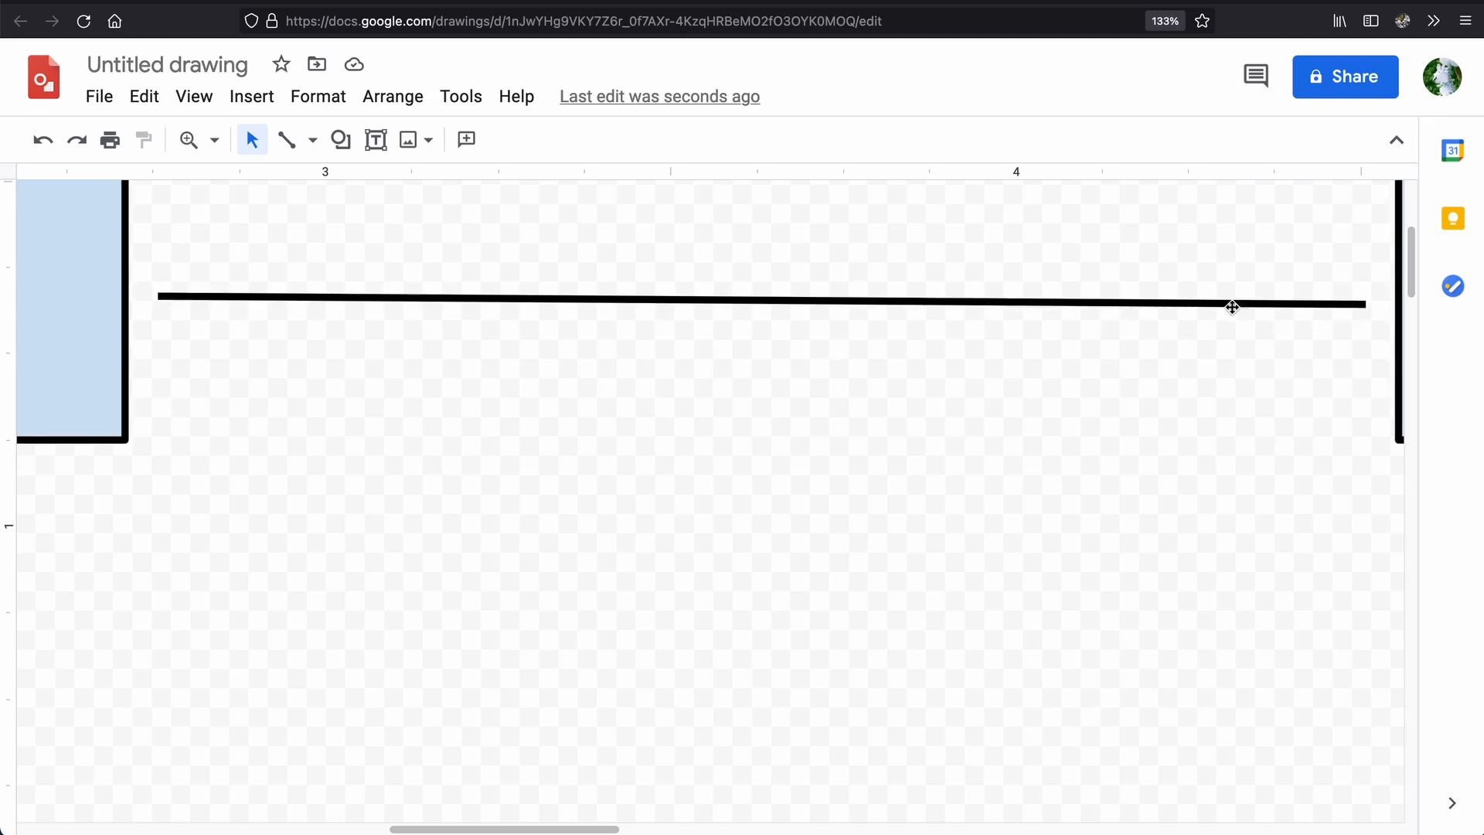
{"action": "left_click", "coordinate": [214, 140]}
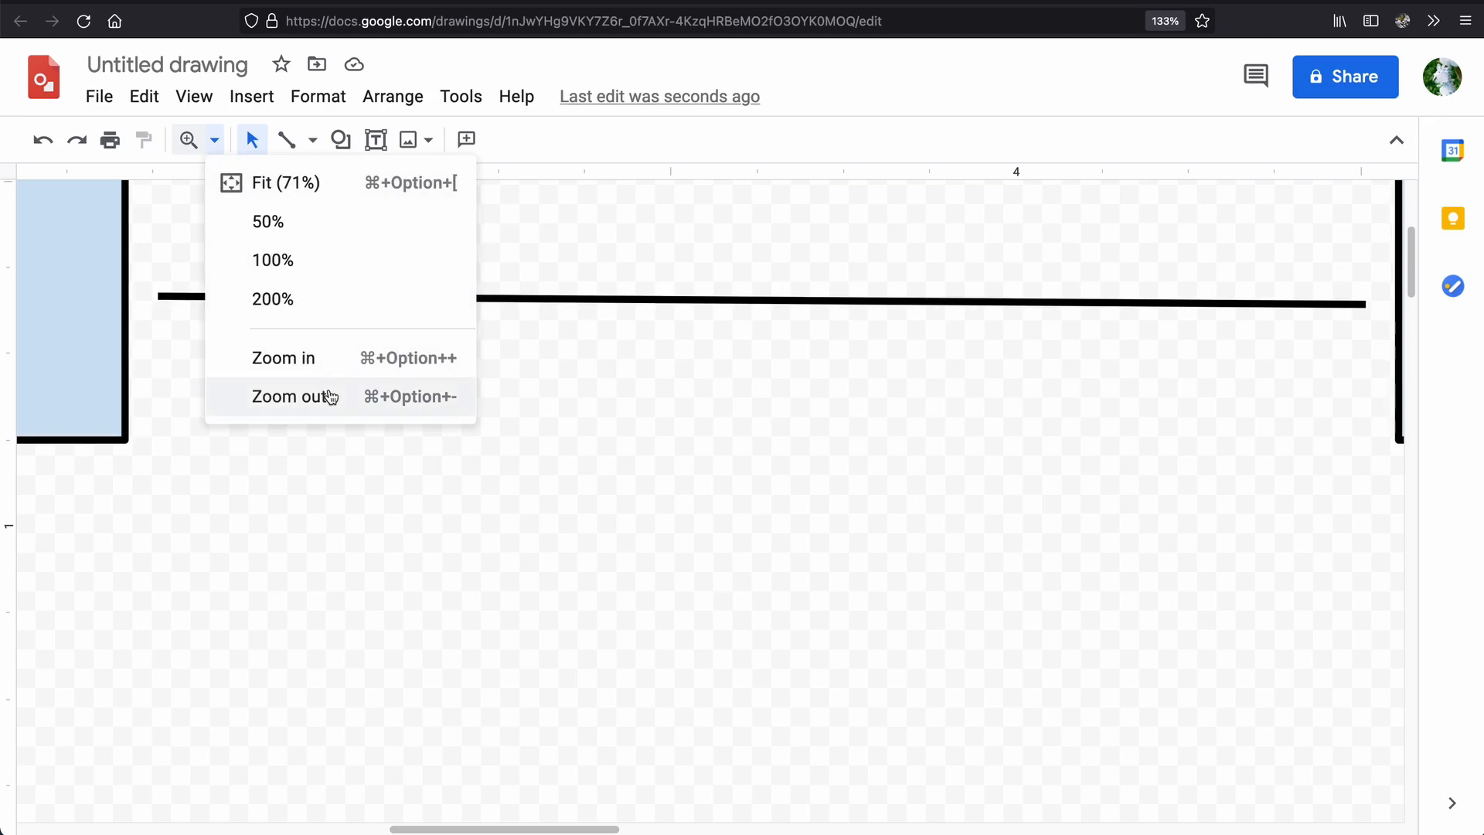
{"action": "left_click", "coordinate": [335, 187]}
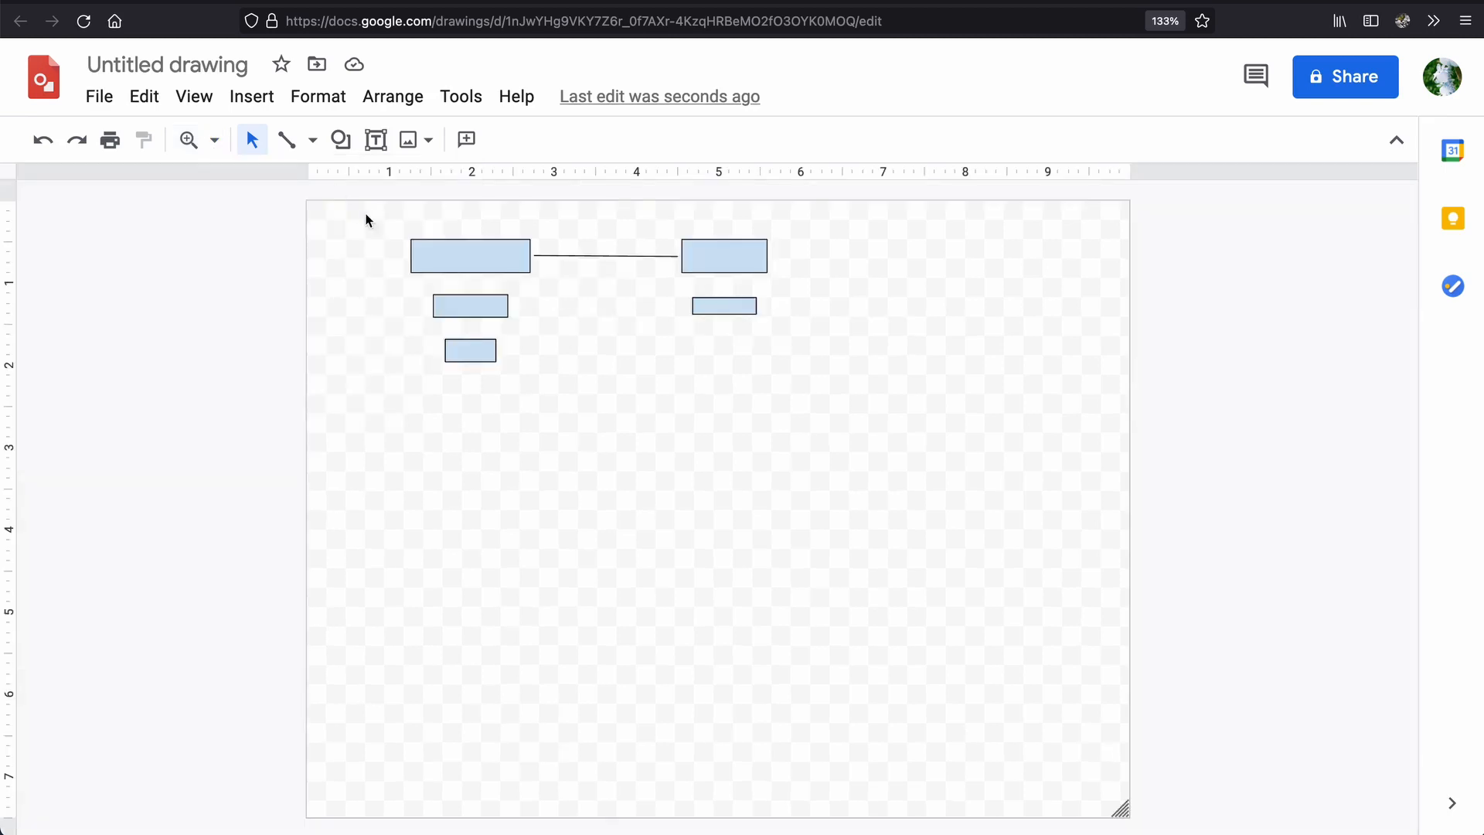
{"action": "left_click", "coordinate": [189, 144]}
{"action": "left_click", "coordinate": [583, 510]}
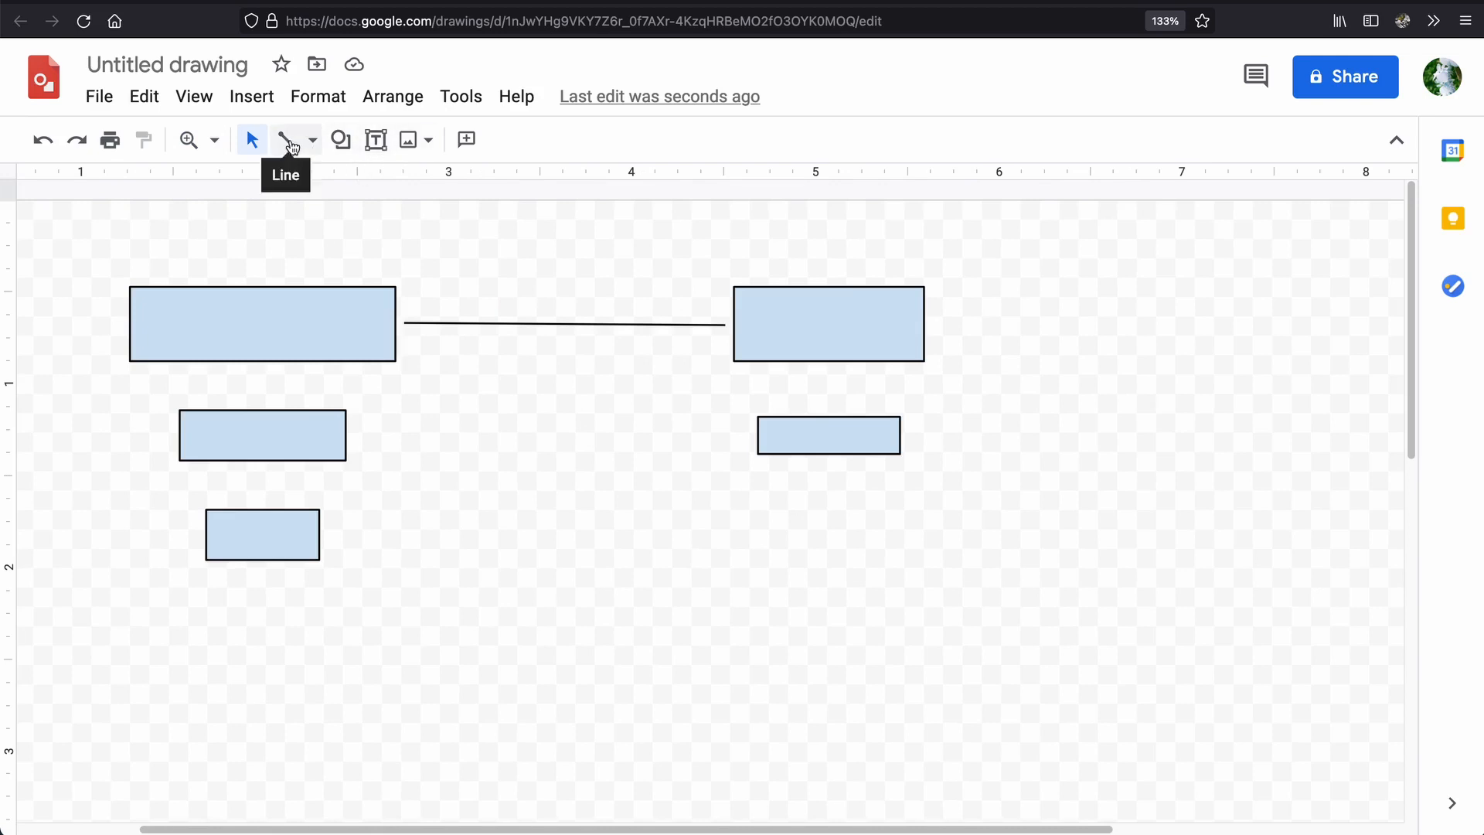
{"action": "left_click", "coordinate": [623, 323]}
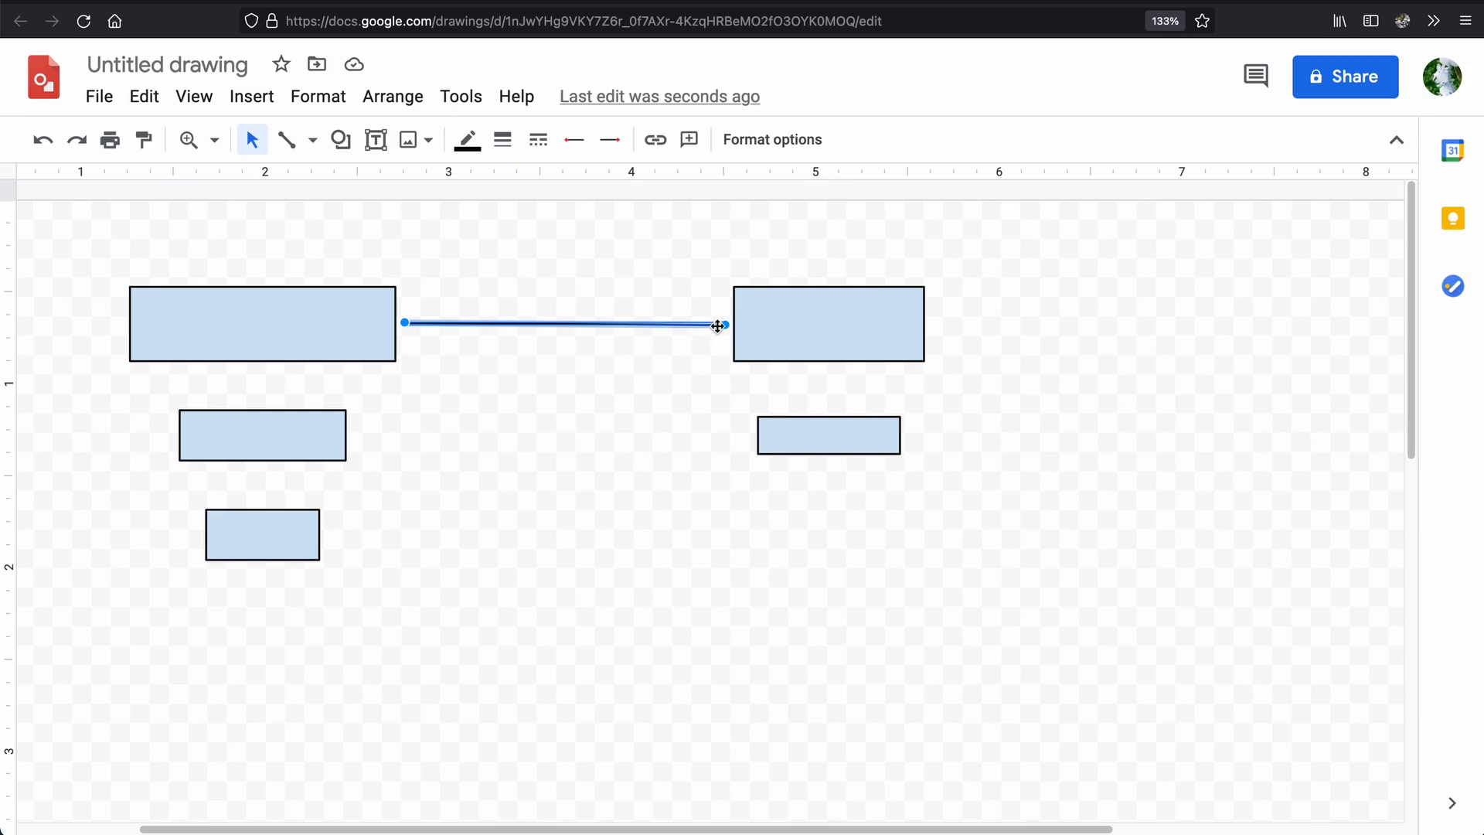
{"action": "left_click_drag", "start_coordinate": [725, 325], "coordinate": [544, 638]}
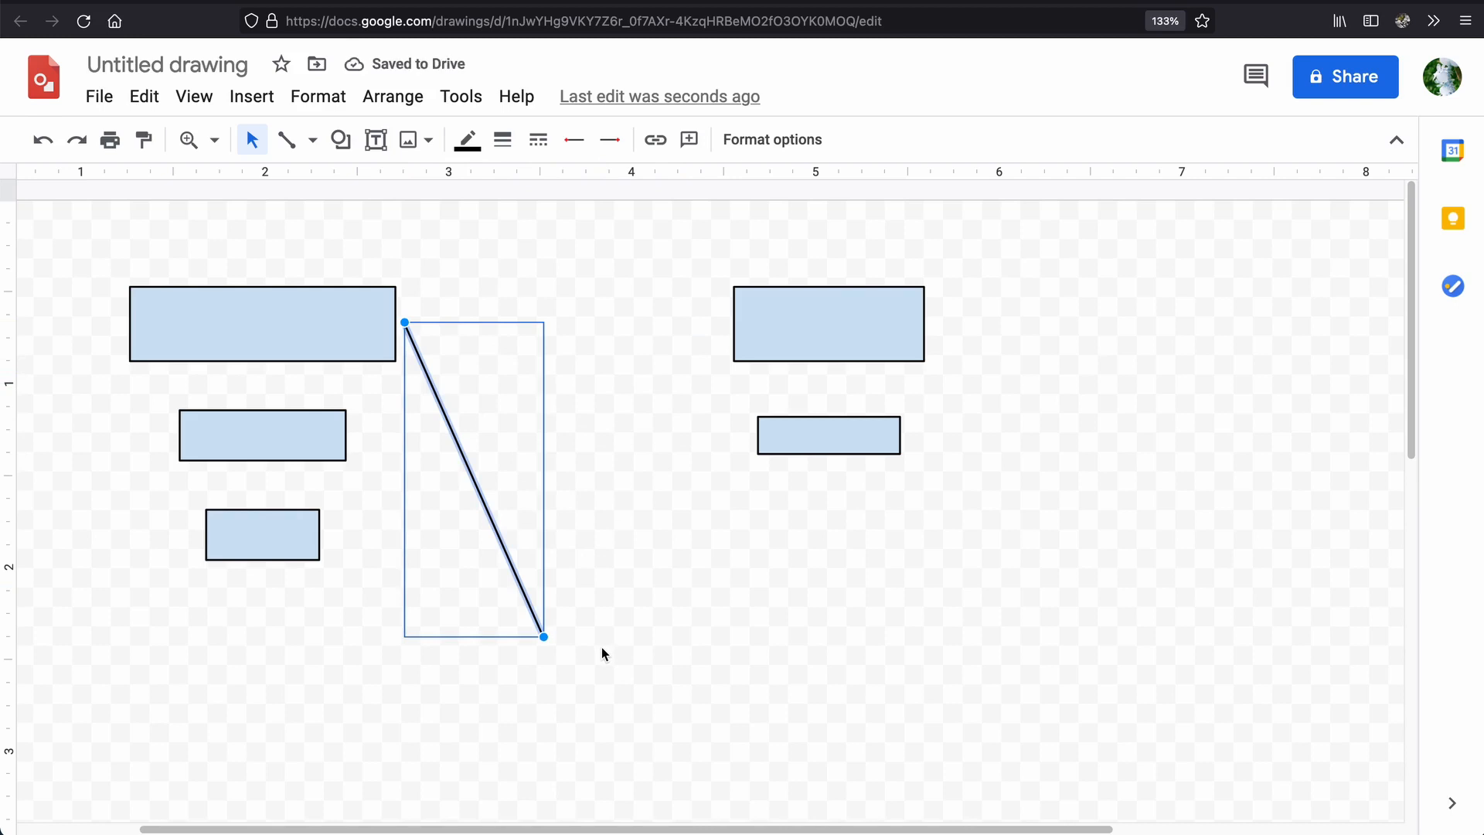
{"action": "left_click_drag", "start_coordinate": [544, 636], "coordinate": [697, 372]}
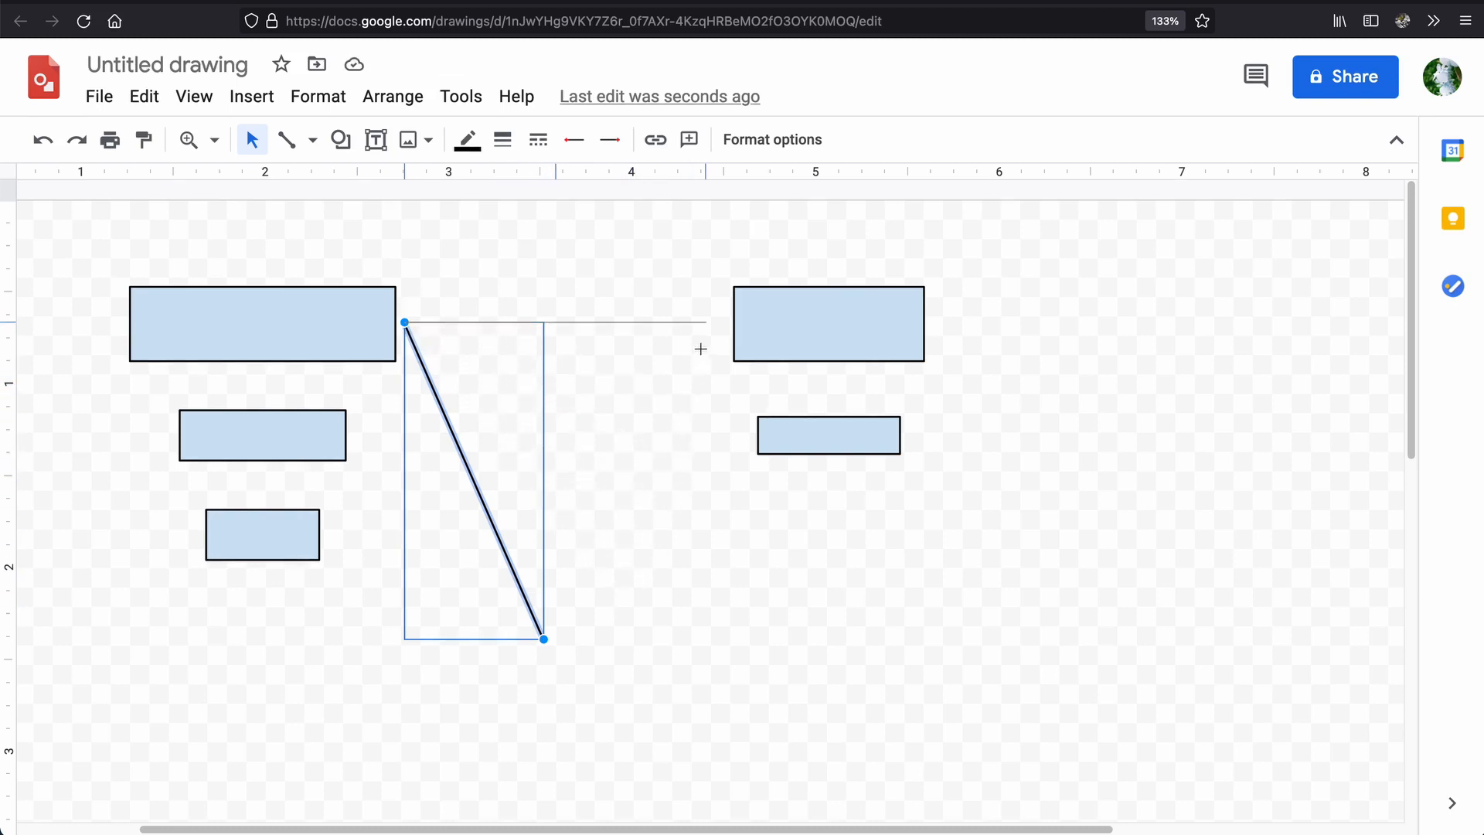
{"action": "left_click_drag", "start_coordinate": [677, 347], "coordinate": [711, 347]}
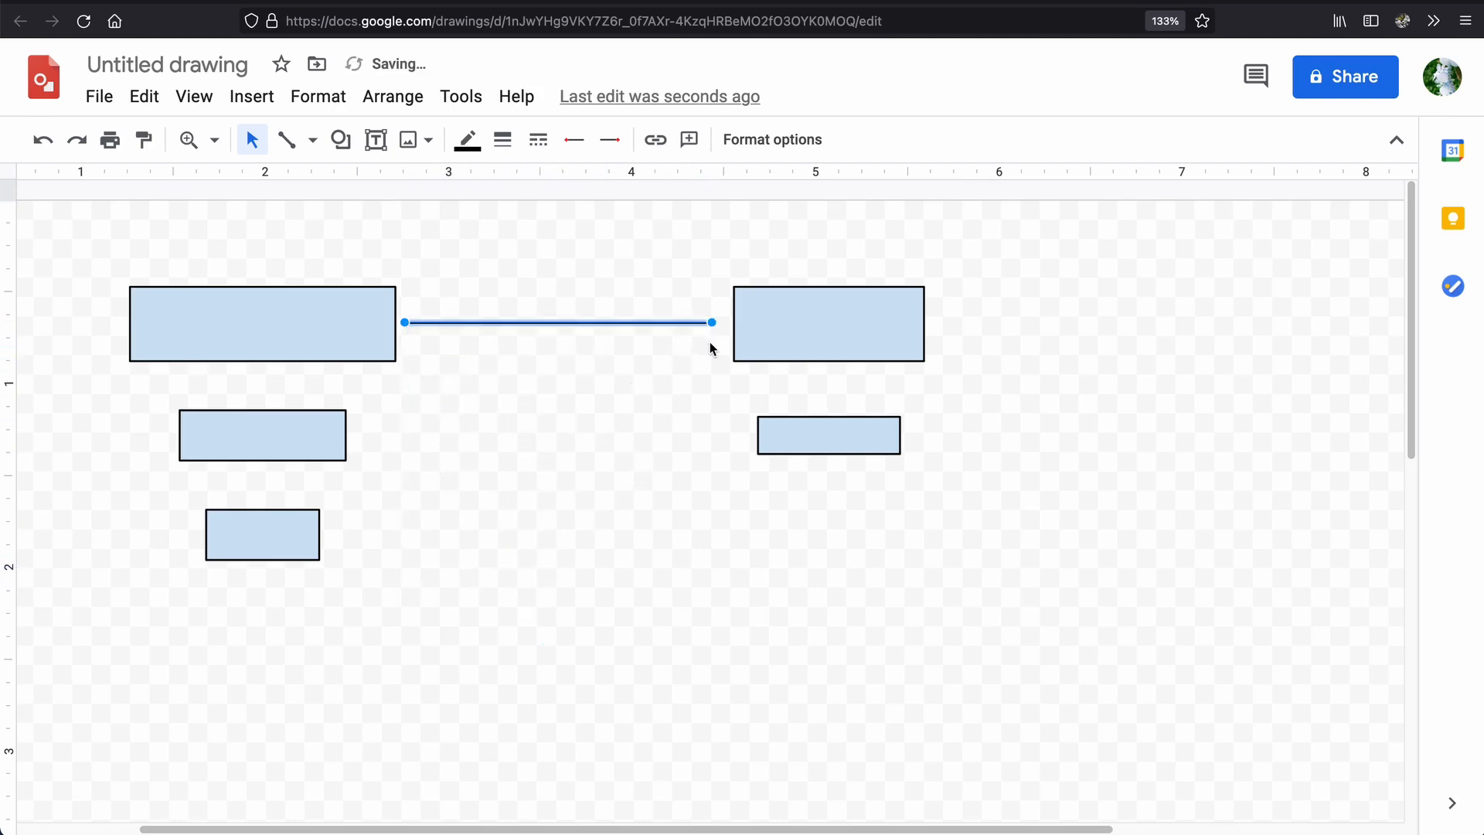
{"action": "left_click", "coordinate": [637, 412]}
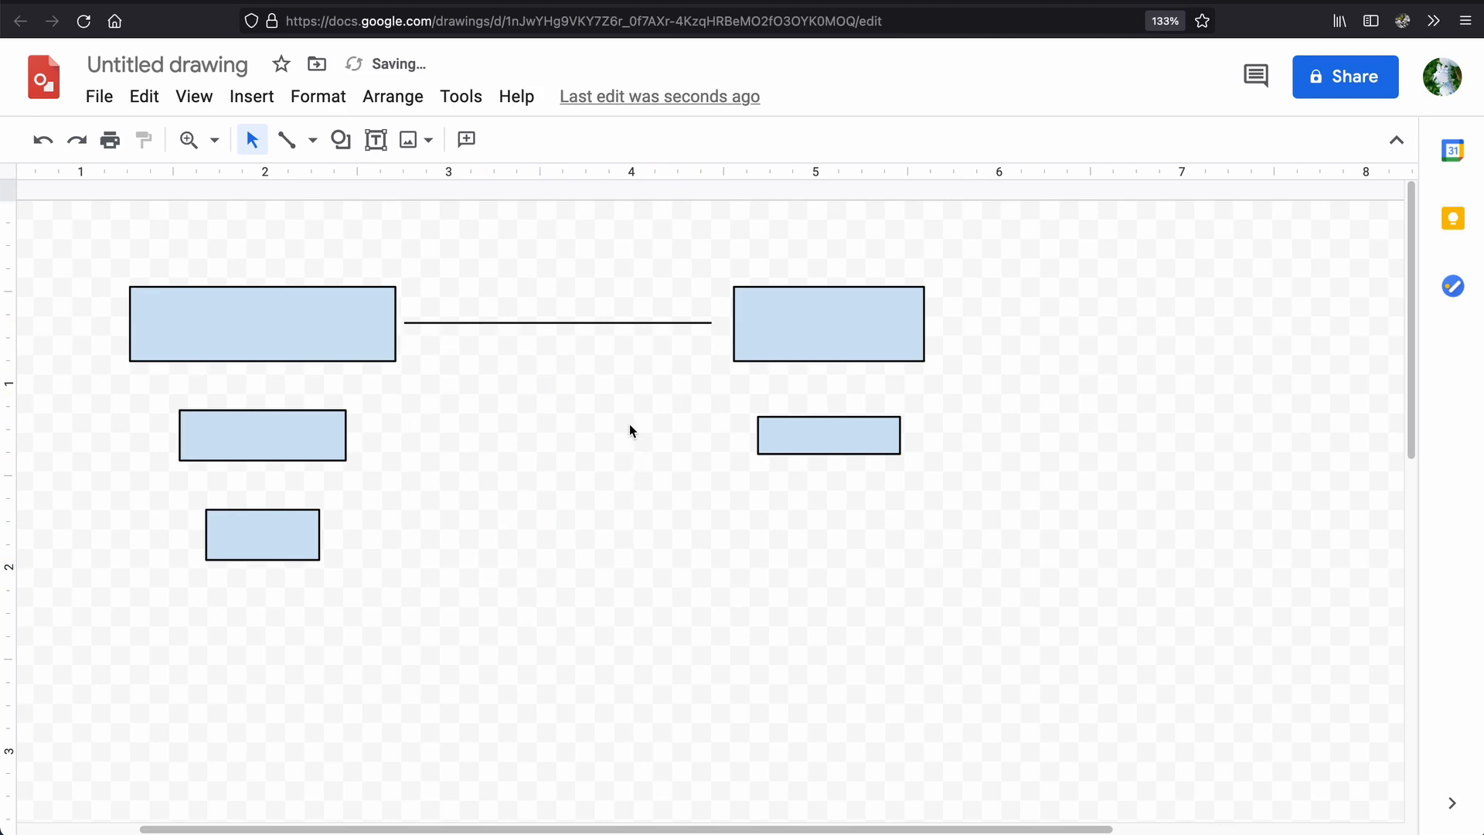
Swing the line's right end down until the line is vertical and about 1.3 inches long, and return it to horizontal.
{"action": "left_click", "coordinate": [643, 322]}
{"action": "left_click_drag", "start_coordinate": [712, 323], "coordinate": [405, 568]}
{"action": "left_click", "coordinate": [696, 378]}
{"action": "left_click", "coordinate": [662, 322]}
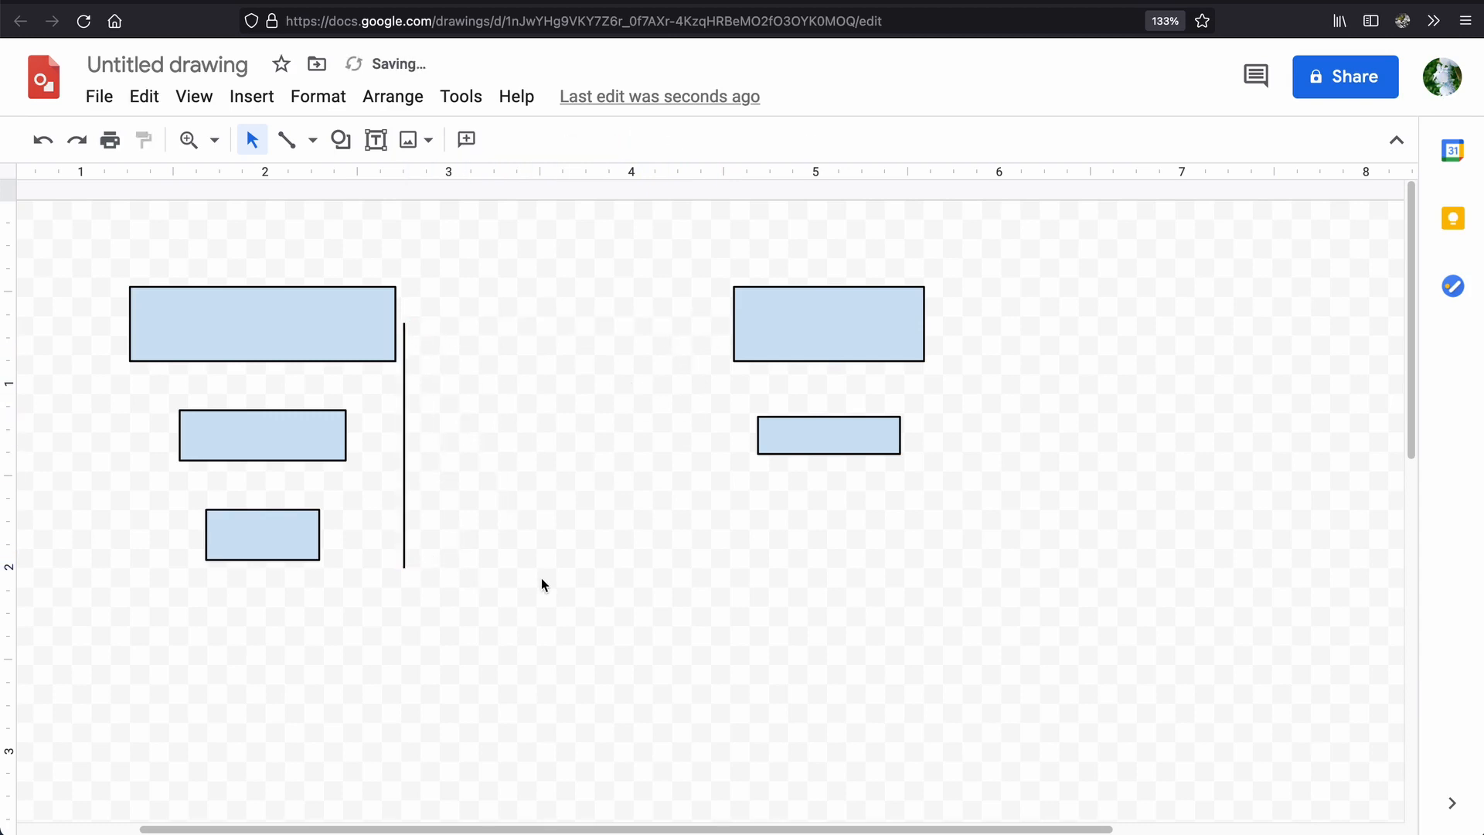
{"action": "left_click", "coordinate": [404, 491]}
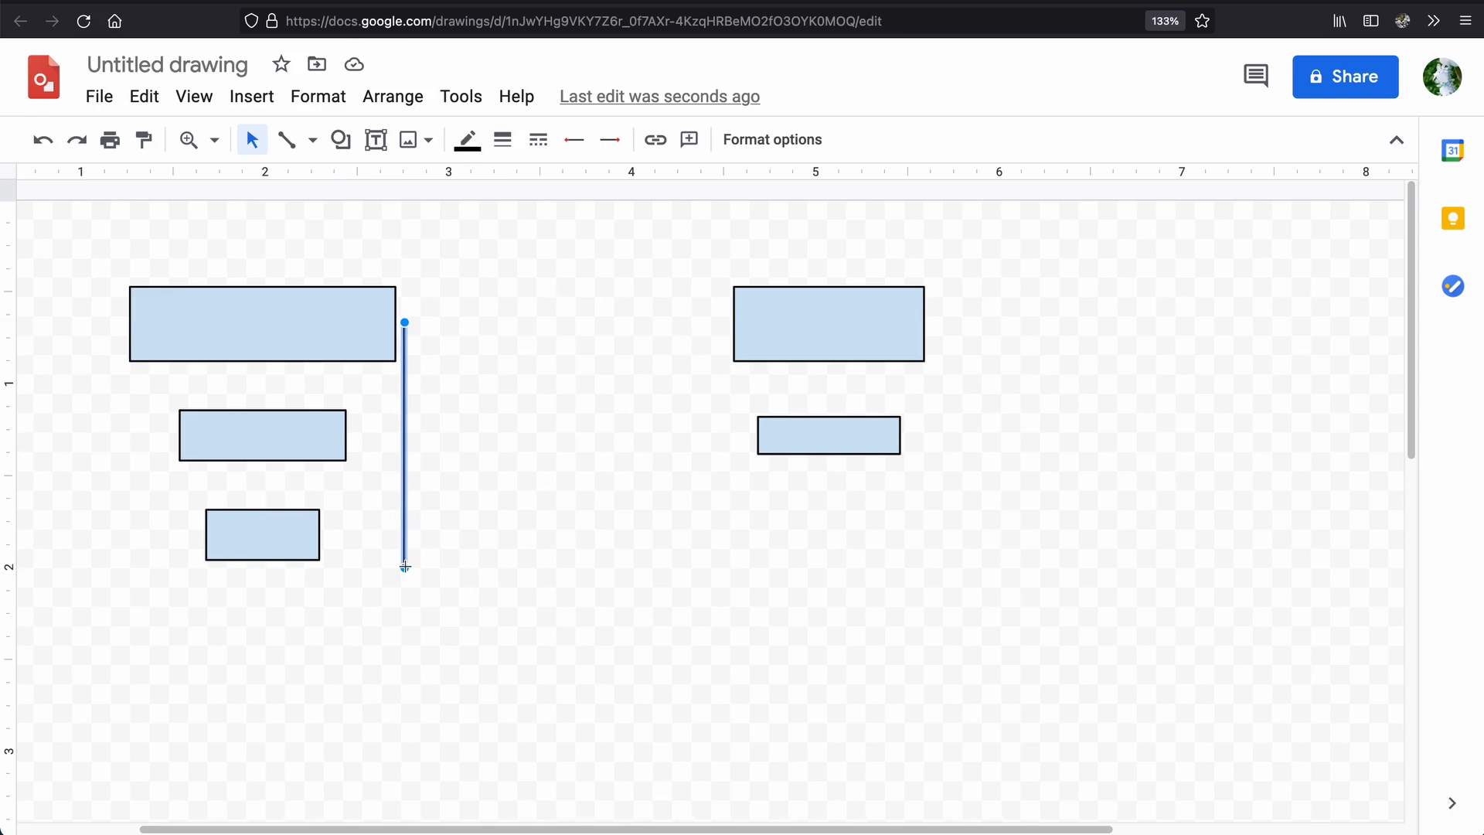
{"action": "left_click_drag", "start_coordinate": [405, 567], "coordinate": [710, 323]}
{"action": "left_click", "coordinate": [649, 463]}
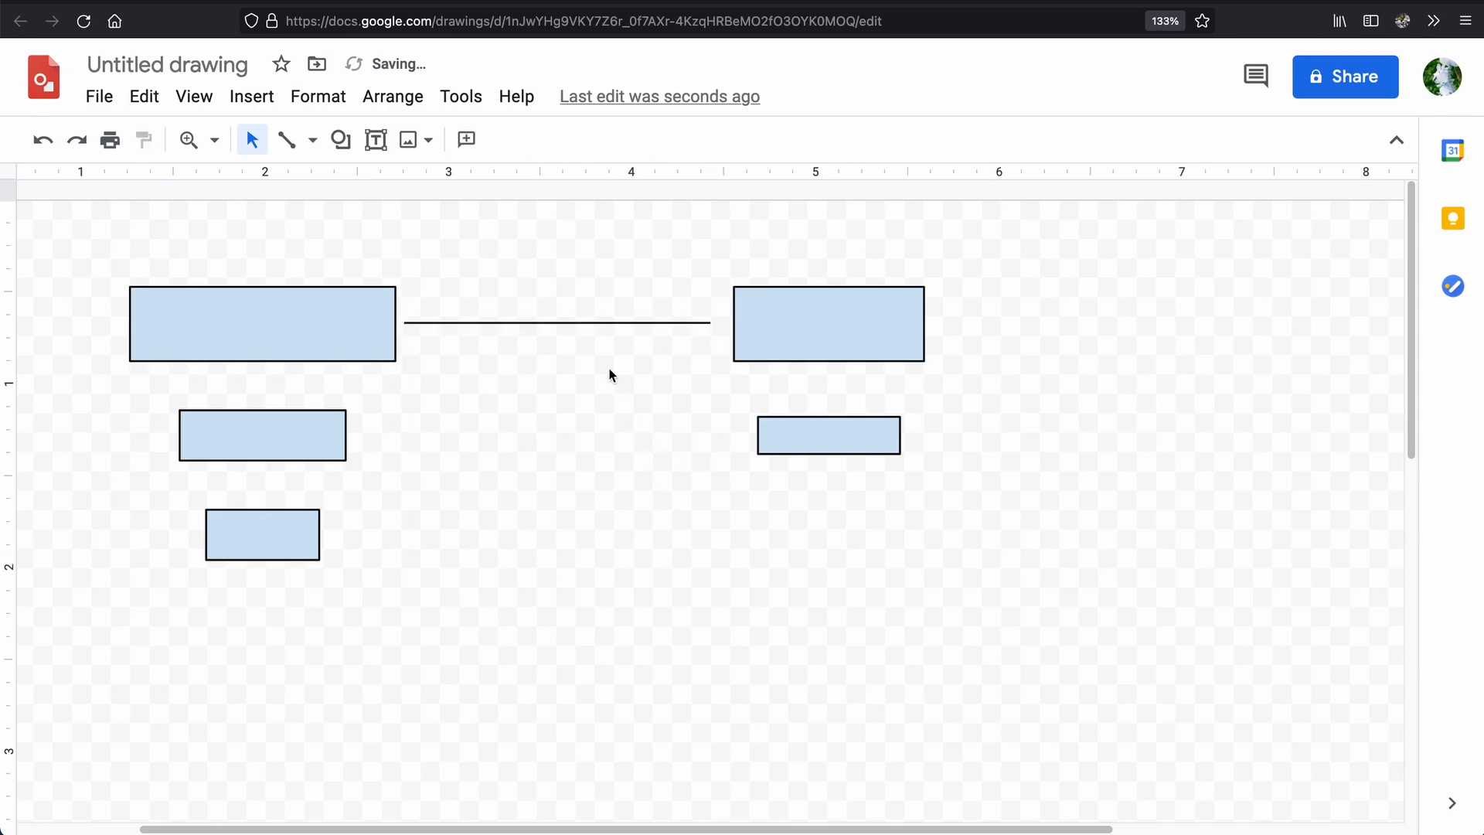
Readjust the line's right end while keeping it horizontal, and delete the line and undo the deletion.
{"action": "left_click", "coordinate": [616, 323]}
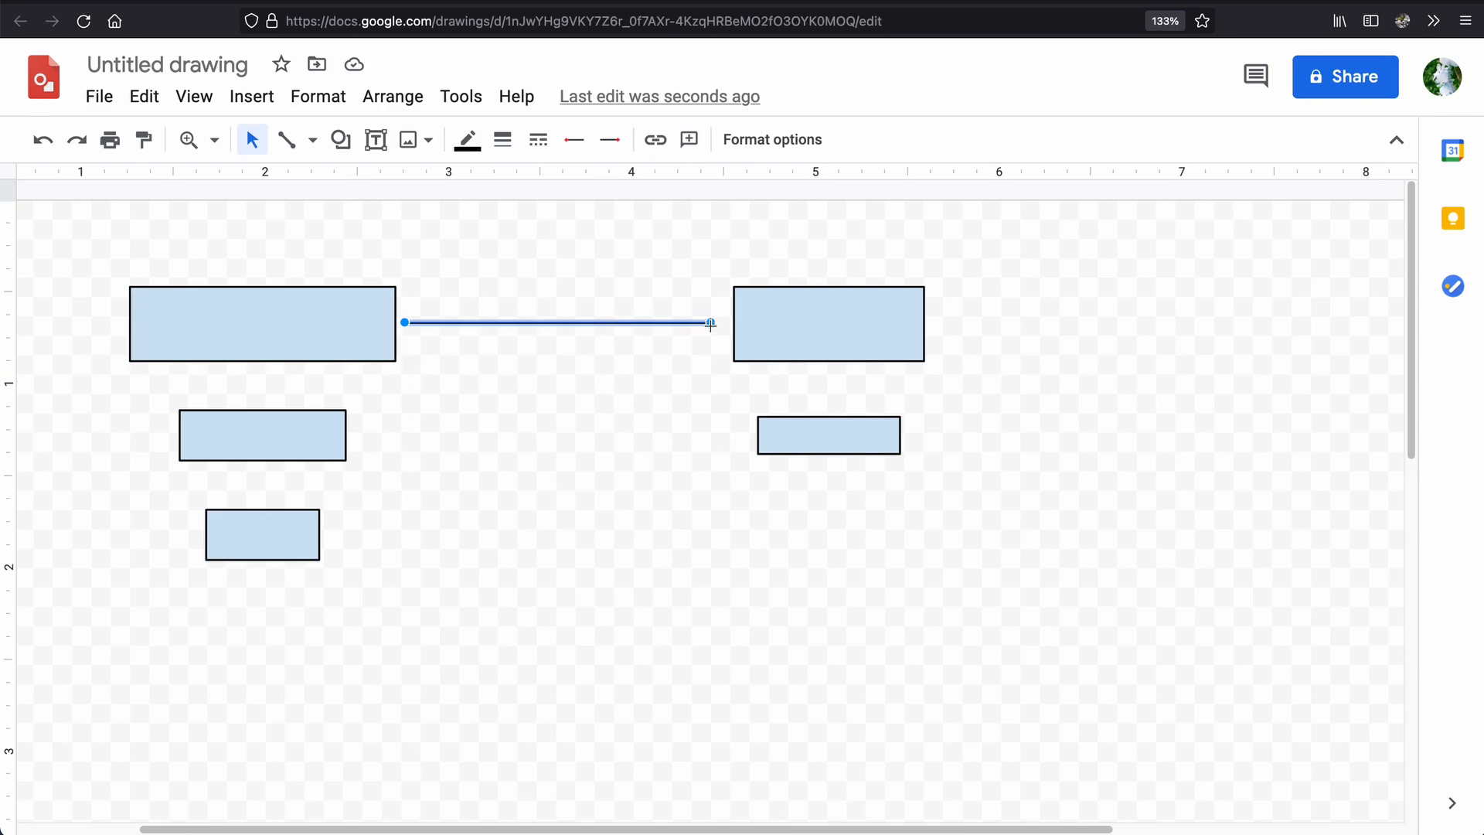
{"action": "mouse_move", "coordinate": [710, 322]}
{"action": "left_mouse_down"}
{"action": "mouse_move", "coordinate": [708, 450]}
{"action": "mouse_move", "coordinate": [726, 434]}
{"action": "mouse_move", "coordinate": [745, 471]}
{"action": "mouse_move", "coordinate": [685, 380]}
{"action": "mouse_move", "coordinate": [706, 349]}
{"action": "left_mouse_up"}
{"action": "left_click", "coordinate": [702, 390]}
{"action": "left_click", "coordinate": [633, 326]}
{"action": "key", "text": "Delete"}
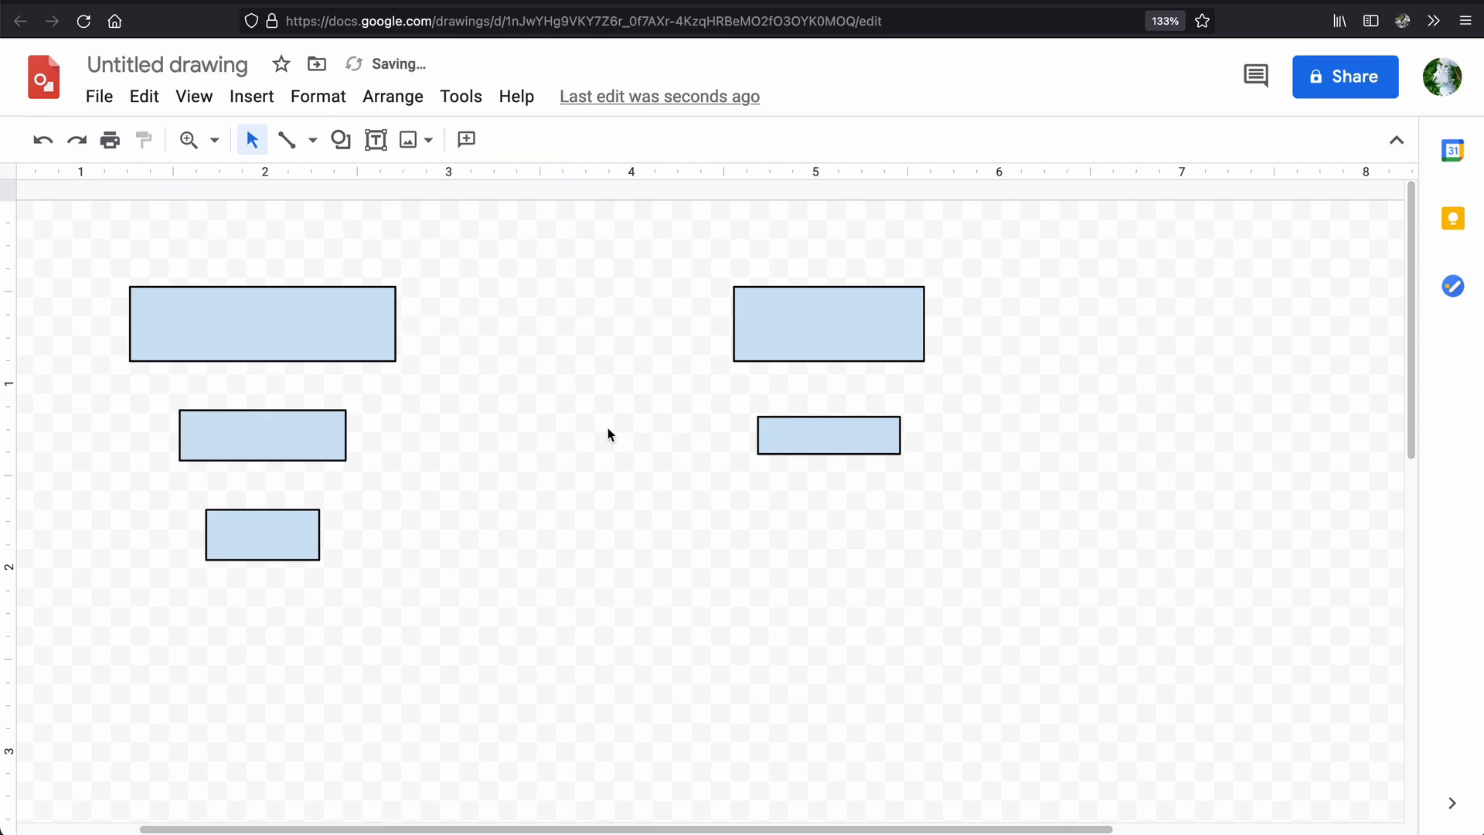
{"action": "key", "text": "ctrl+z"}
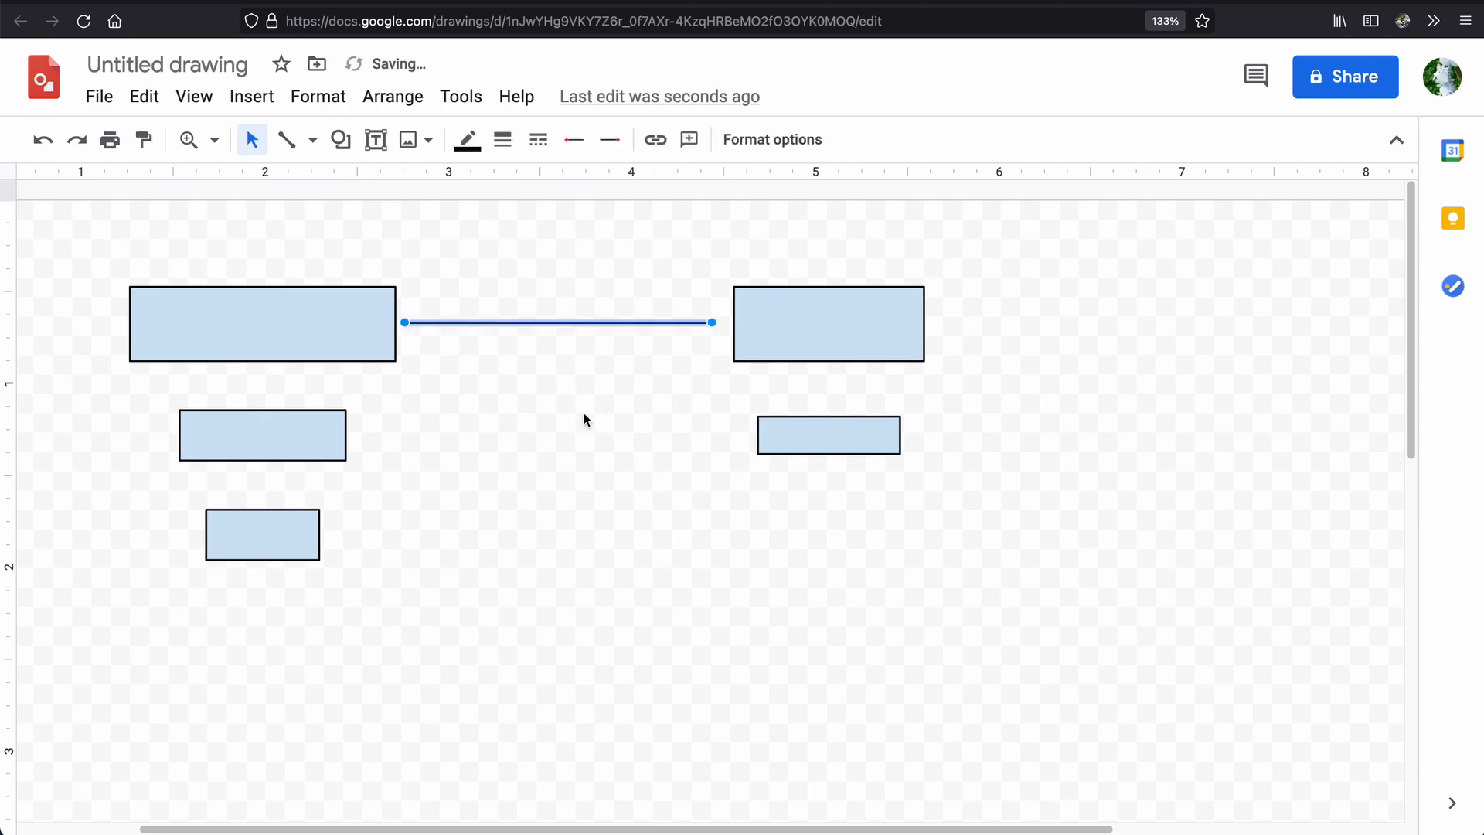
Attach the line's right end to the connection point midway along the top-right rectangle's left edge.
{"action": "left_click", "coordinate": [685, 371]}
{"action": "left_click", "coordinate": [673, 323]}
{"action": "left_click_drag", "start_coordinate": [711, 322], "coordinate": [733, 323]}
{"action": "left_click", "coordinate": [637, 416]}
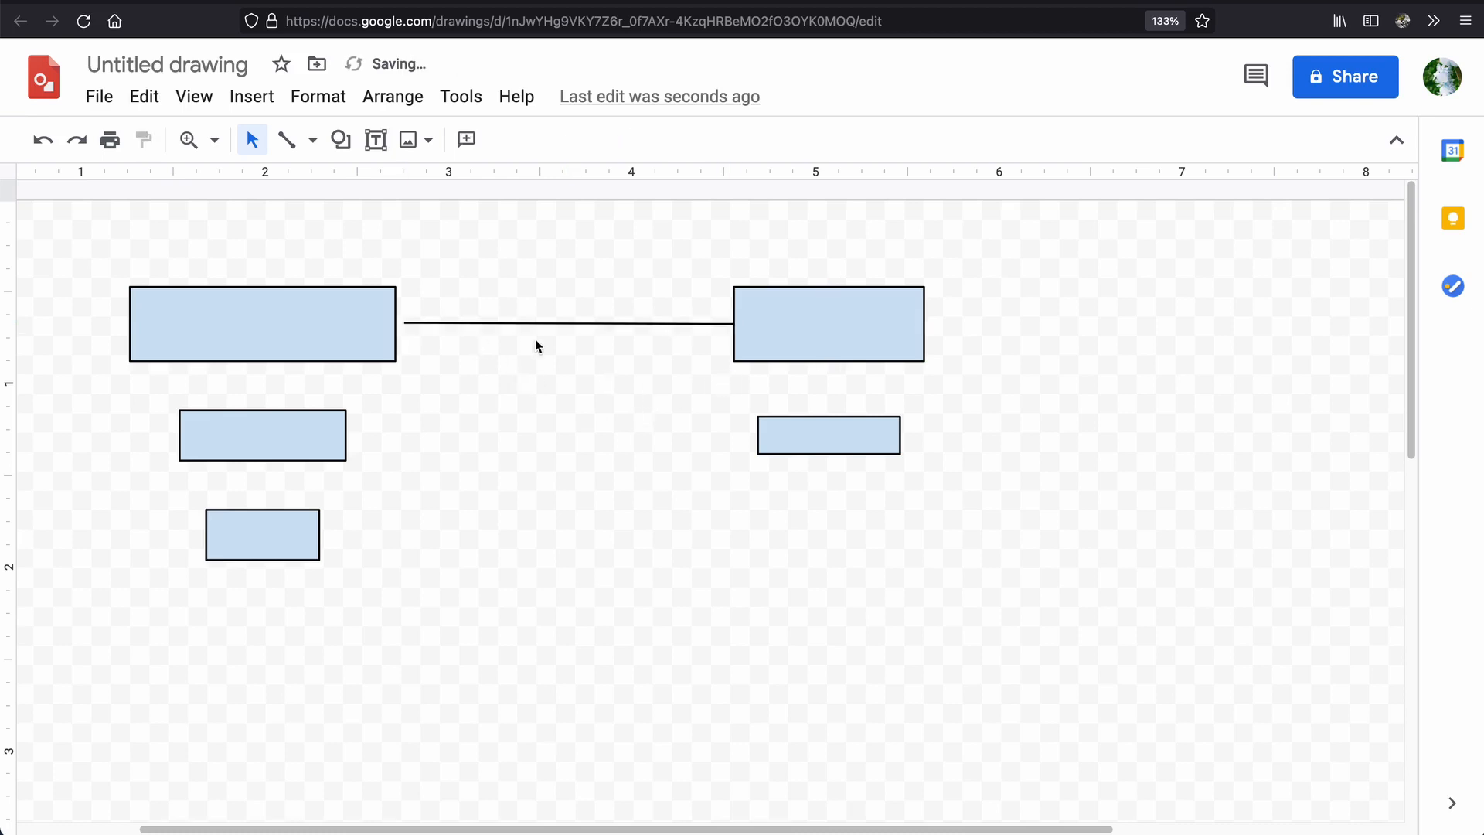
Add an arrowhead to the line's start, pointing at the large top-left rectangle.
{"action": "left_click", "coordinate": [431, 323]}
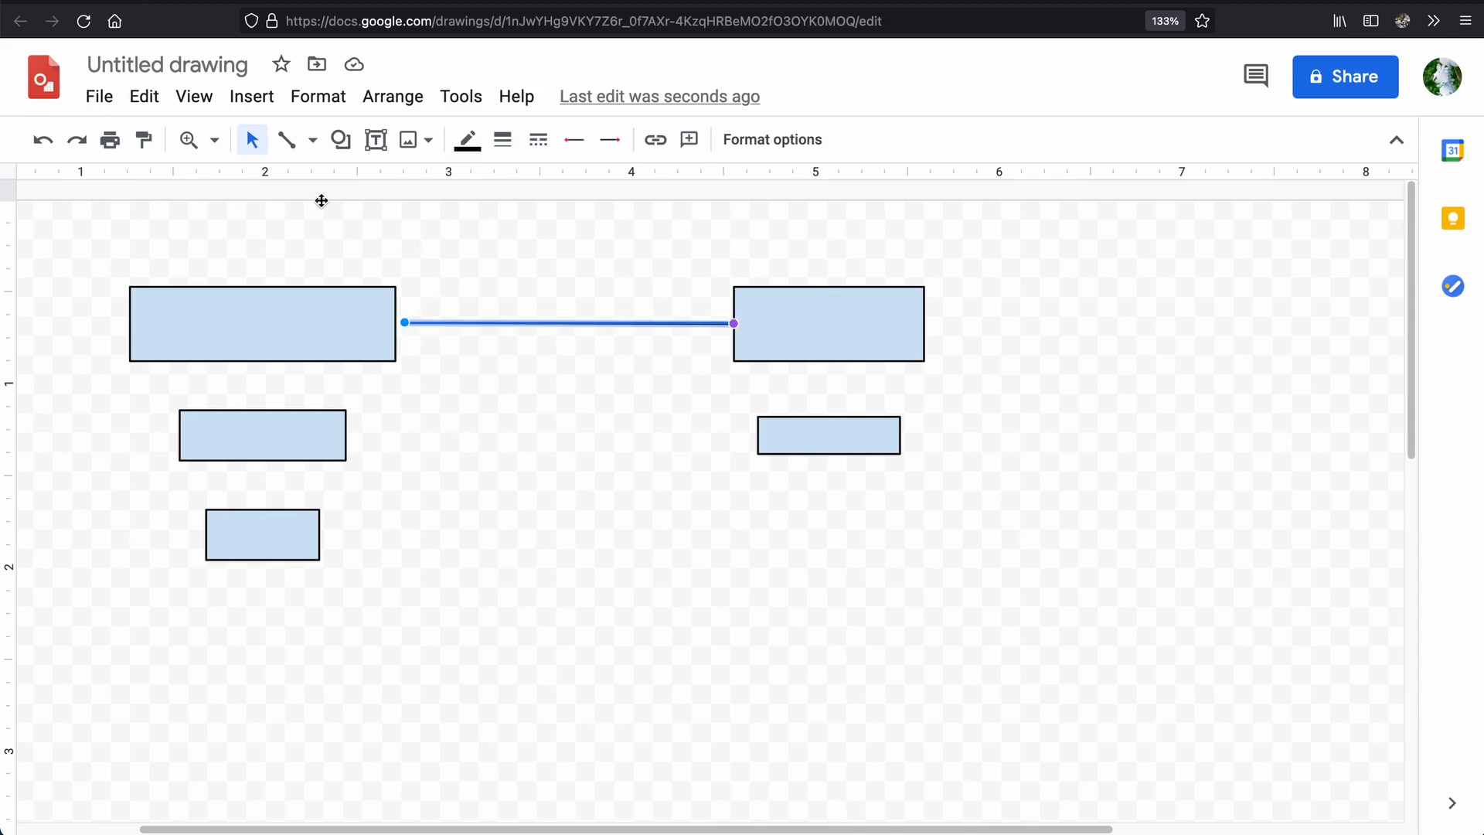
{"action": "left_click", "coordinate": [313, 142]}
{"action": "left_click", "coordinate": [314, 148]}
{"action": "left_click", "coordinate": [574, 139]}
{"action": "left_click", "coordinate": [604, 255]}
{"action": "left_click", "coordinate": [563, 338]}
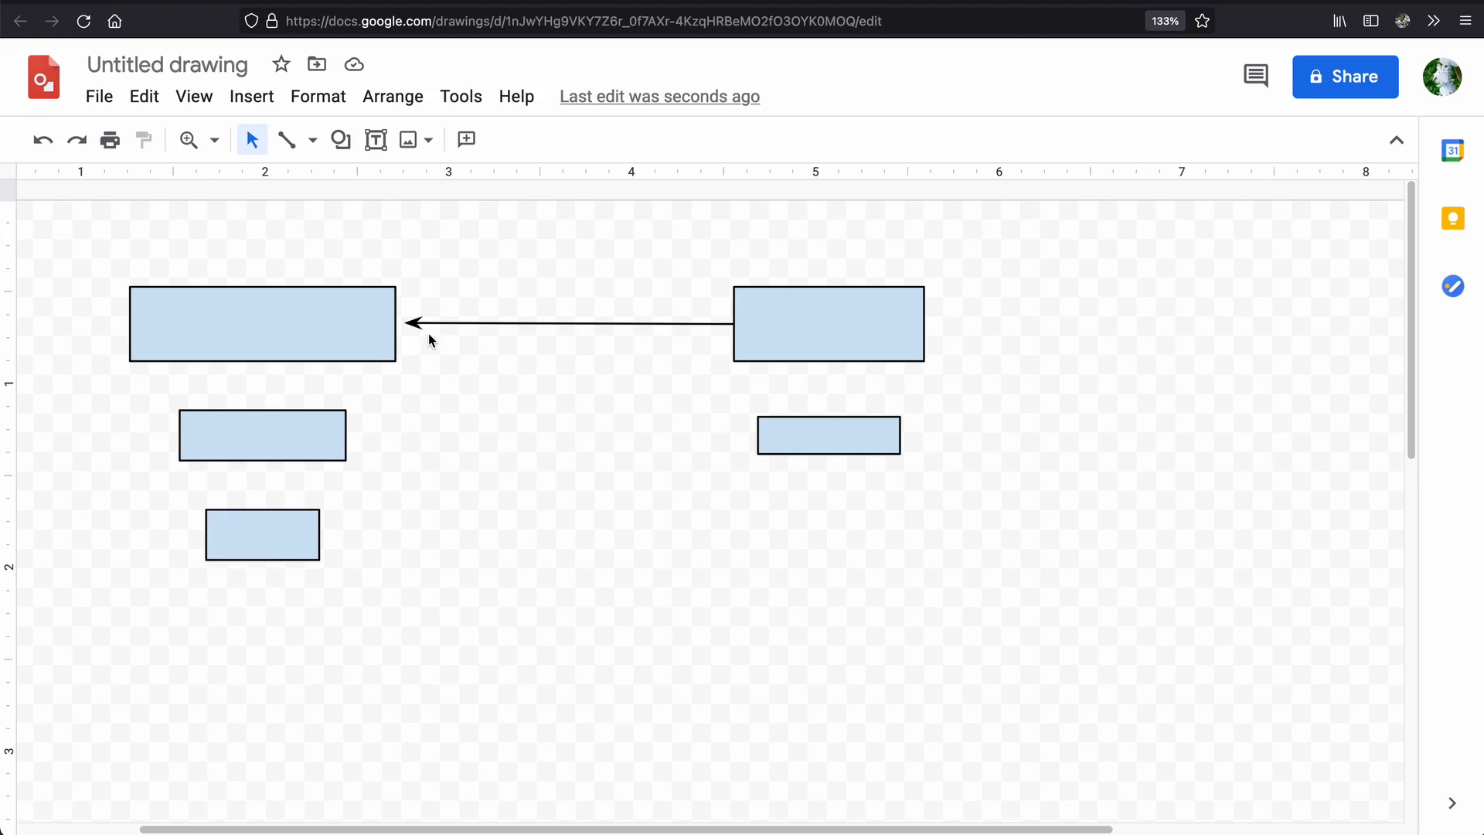
Attach the arrowhead end to the connection point midway along the large rectangle's right edge.
{"action": "left_click", "coordinate": [432, 324]}
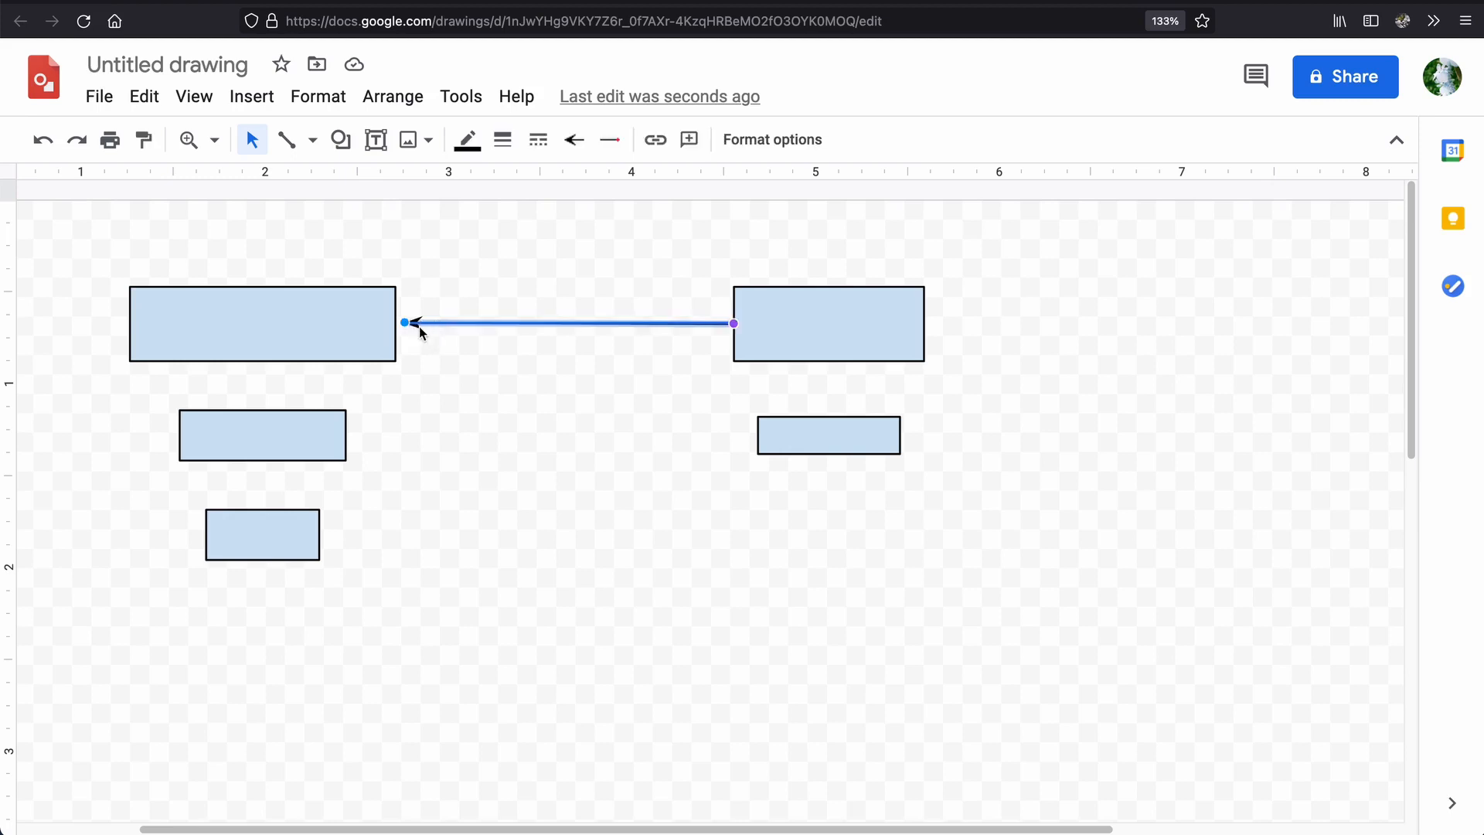
{"action": "mouse_move", "coordinate": [405, 323]}
{"action": "left_mouse_down"}
{"action": "mouse_move", "coordinate": [507, 288]}
{"action": "mouse_move", "coordinate": [536, 310]}
{"action": "mouse_move", "coordinate": [486, 334]}
{"action": "mouse_move", "coordinate": [395, 323]}
{"action": "mouse_move", "coordinate": [311, 363]}
{"action": "mouse_move", "coordinate": [261, 365]}
{"action": "mouse_move", "coordinate": [269, 289]}
{"action": "mouse_move", "coordinate": [341, 324]}
{"action": "mouse_move", "coordinate": [397, 325]}
{"action": "left_mouse_up"}
{"action": "left_click_drag", "start_coordinate": [396, 326], "coordinate": [396, 324]}
{"action": "left_click", "coordinate": [490, 383]}
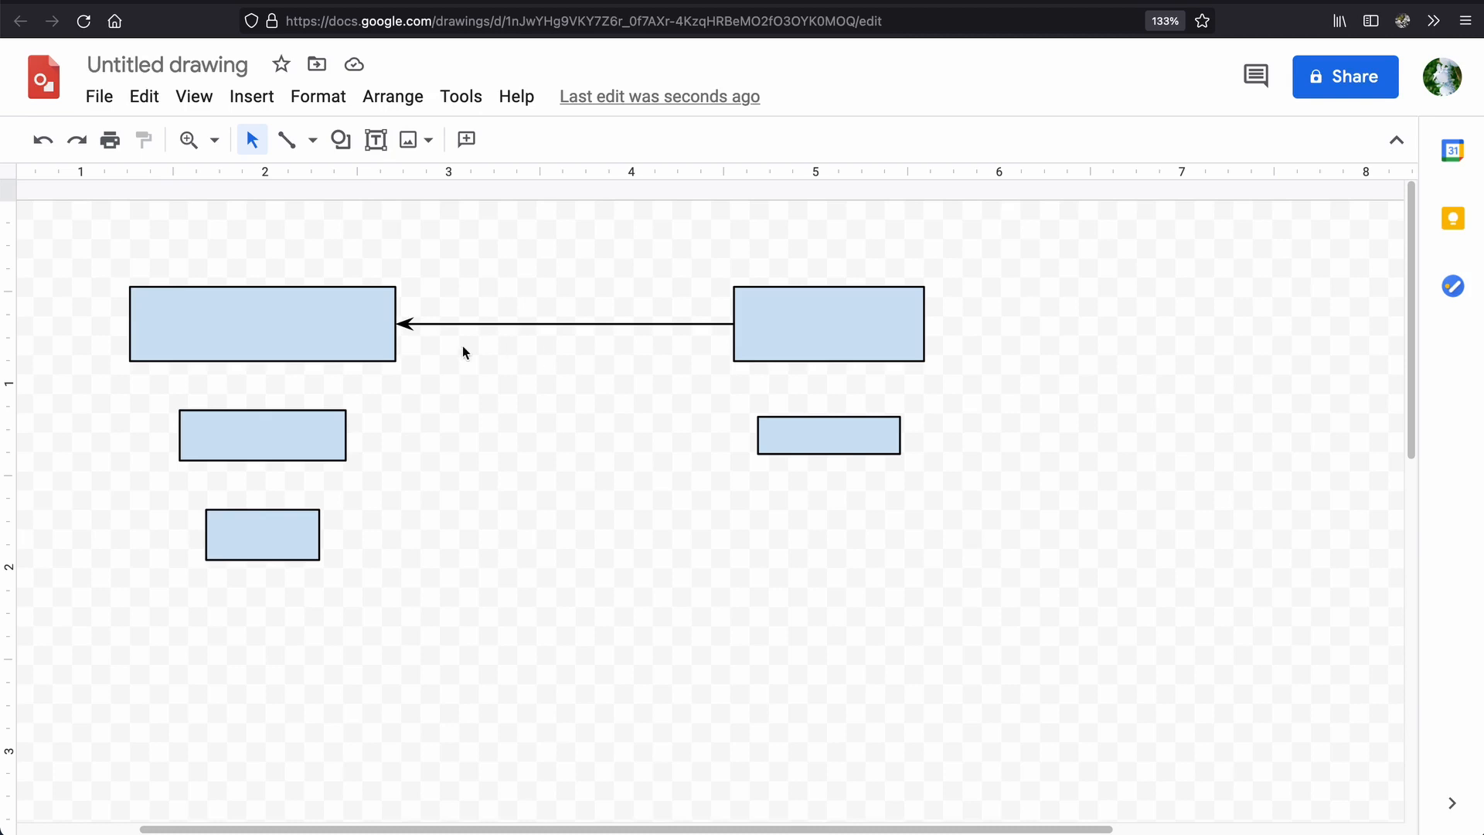
Label the bottom rectangle of the left stack Box1 in size 7 text.
{"action": "double_click", "coordinate": [263, 545]}
{"action": "type", "text": "Box"}
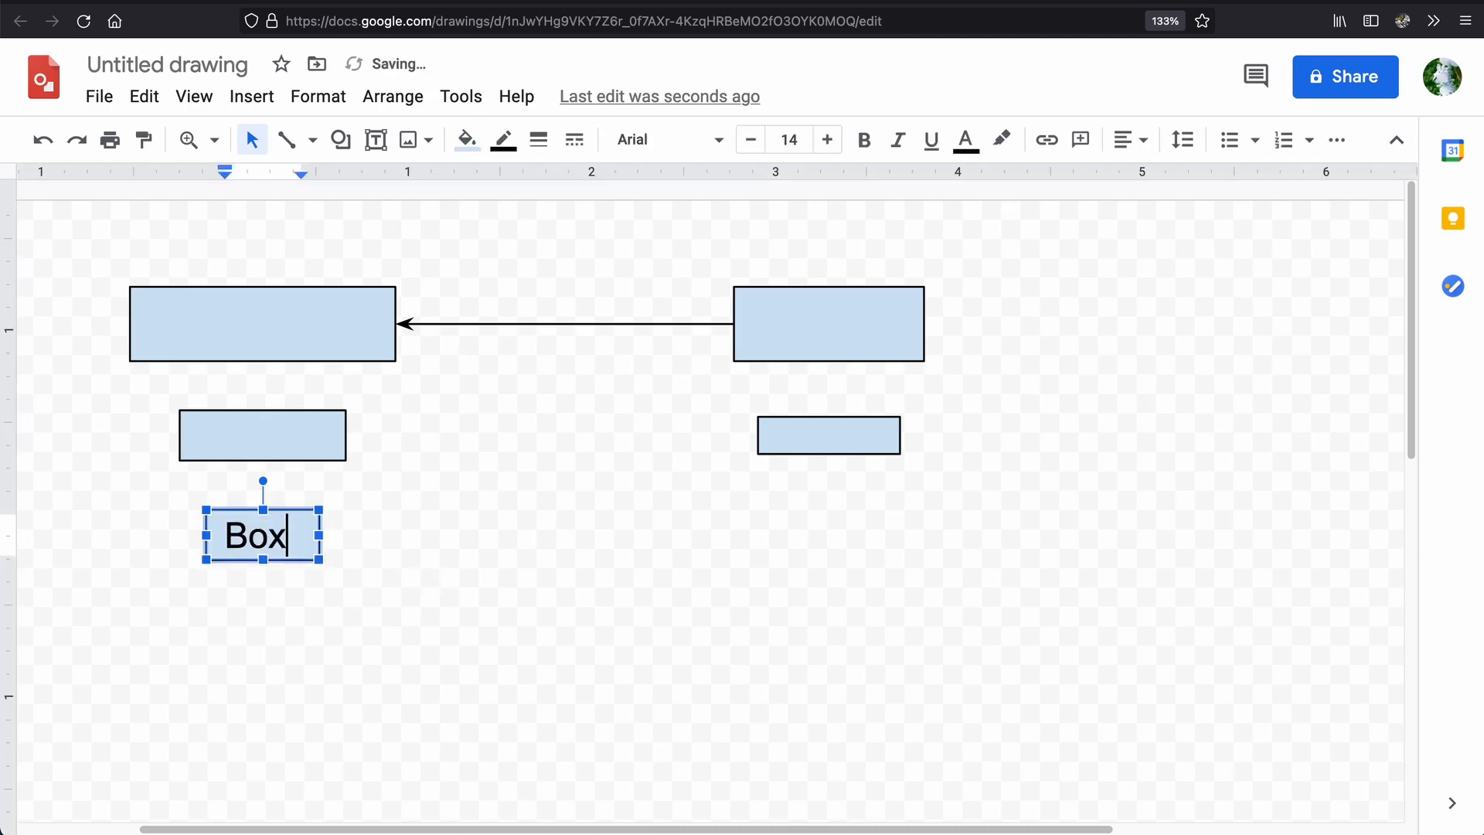
{"action": "type", "text": " 1"}
{"action": "left_click", "coordinate": [530, 580]}
{"action": "left_click", "coordinate": [292, 543]}
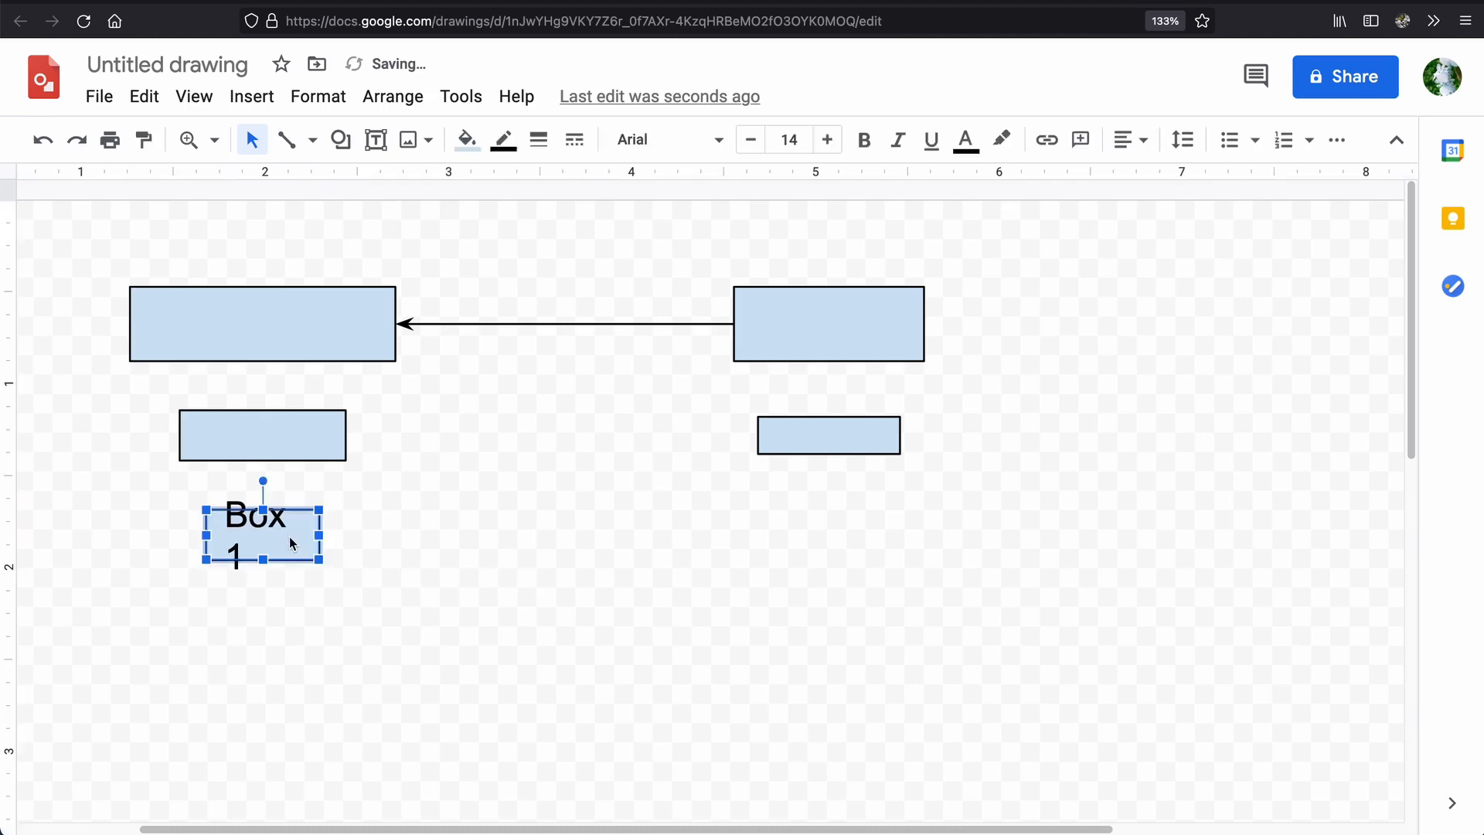
{"action": "left_click", "coordinate": [752, 141]}
{"action": "left_click", "coordinate": [752, 141]}
{"action": "left_click", "coordinate": [752, 140]}
{"action": "left_click", "coordinate": [531, 474]}
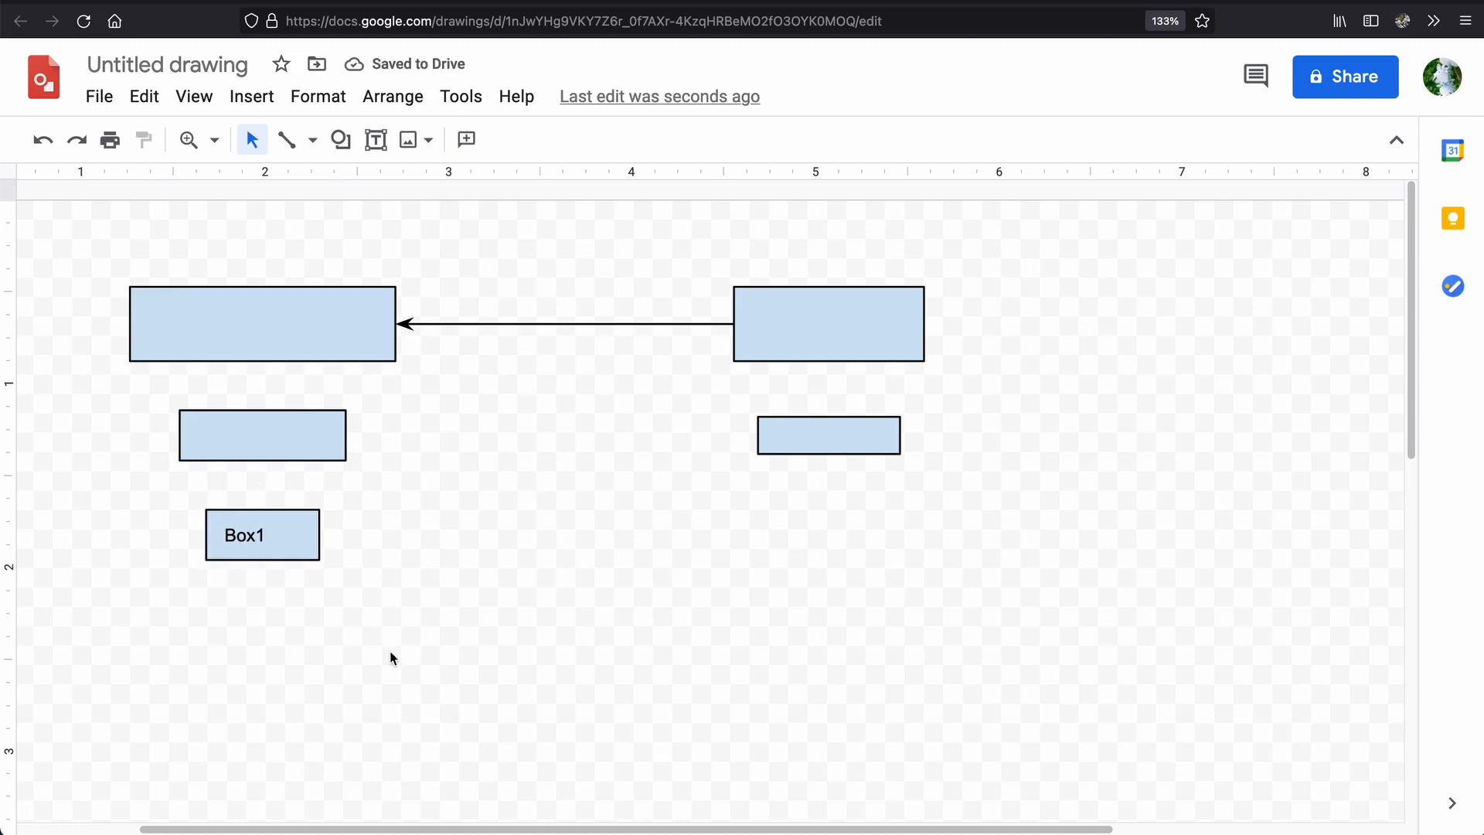
Centre the Box1 label horizontally within its rectangle.
{"action": "left_click", "coordinate": [255, 537]}
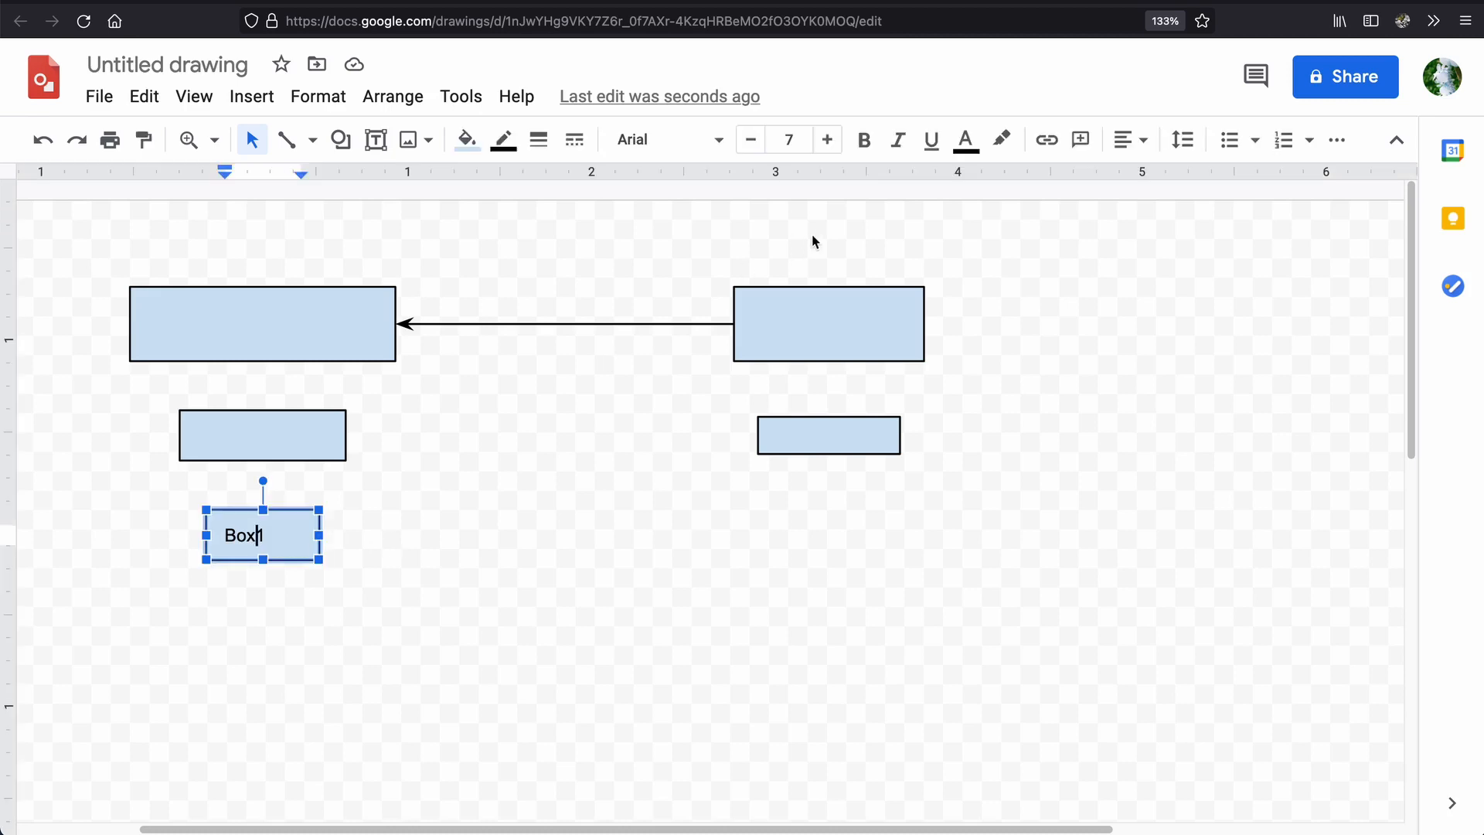
{"action": "double_click", "coordinate": [236, 533]}
{"action": "left_click", "coordinate": [1125, 141]}
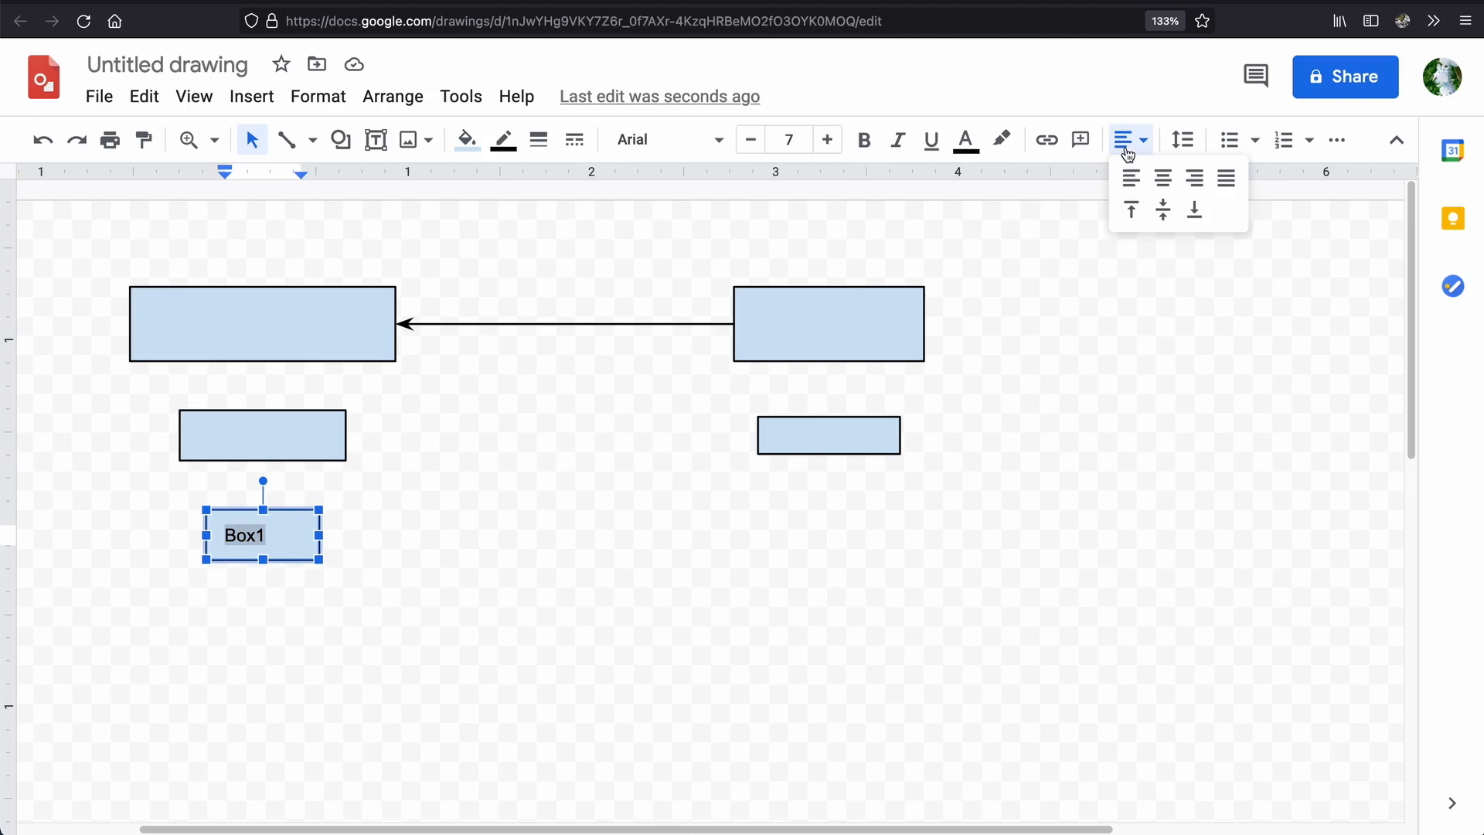
{"action": "left_click", "coordinate": [1162, 176]}
{"action": "left_click", "coordinate": [552, 646]}
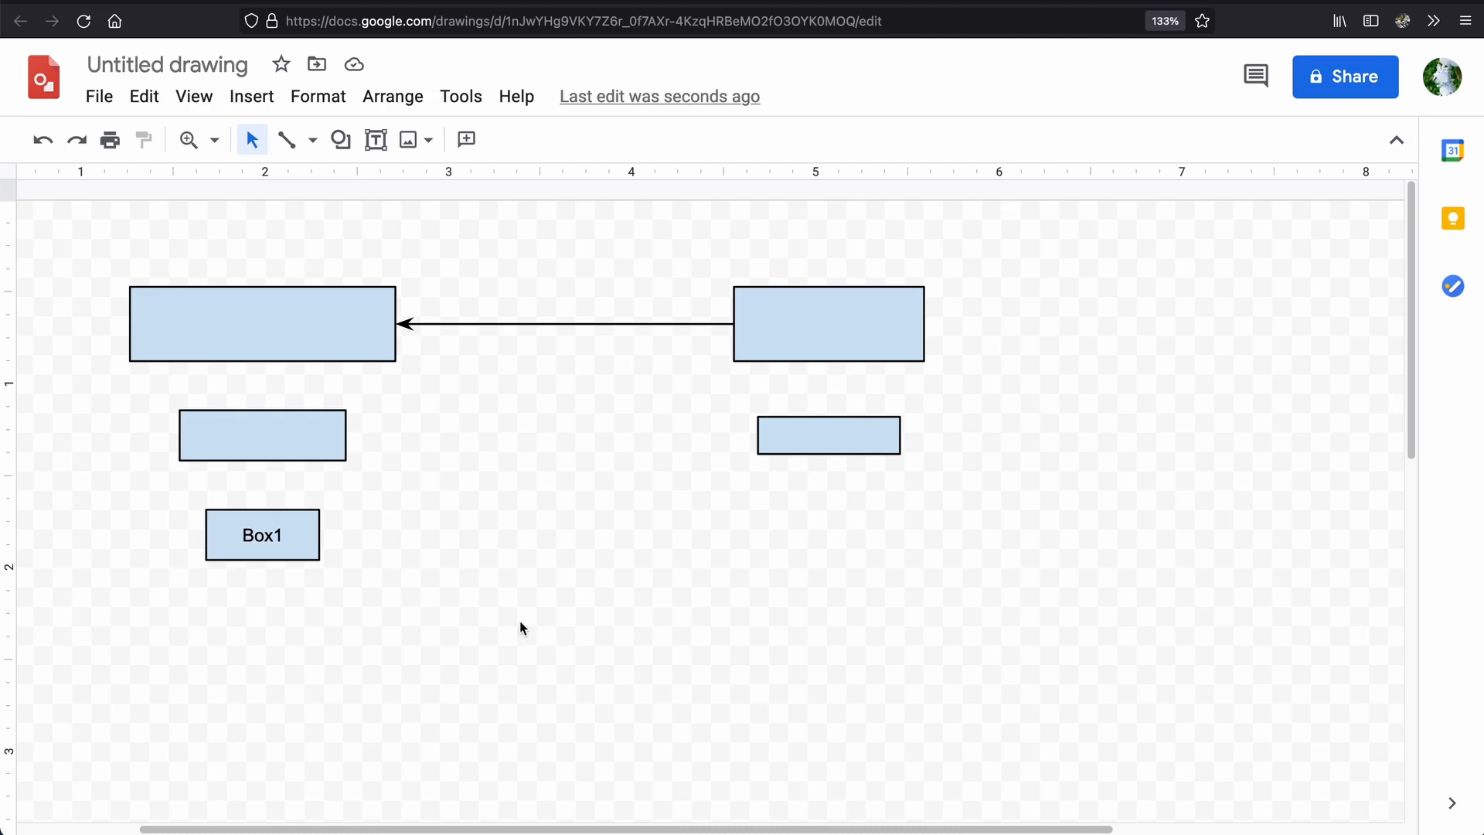
Stretch the Box1 rectangle downward to about 0.7 inches tall.
{"action": "left_click", "coordinate": [255, 538]}
{"action": "left_click", "coordinate": [483, 600]}
{"action": "left_click", "coordinate": [295, 534]}
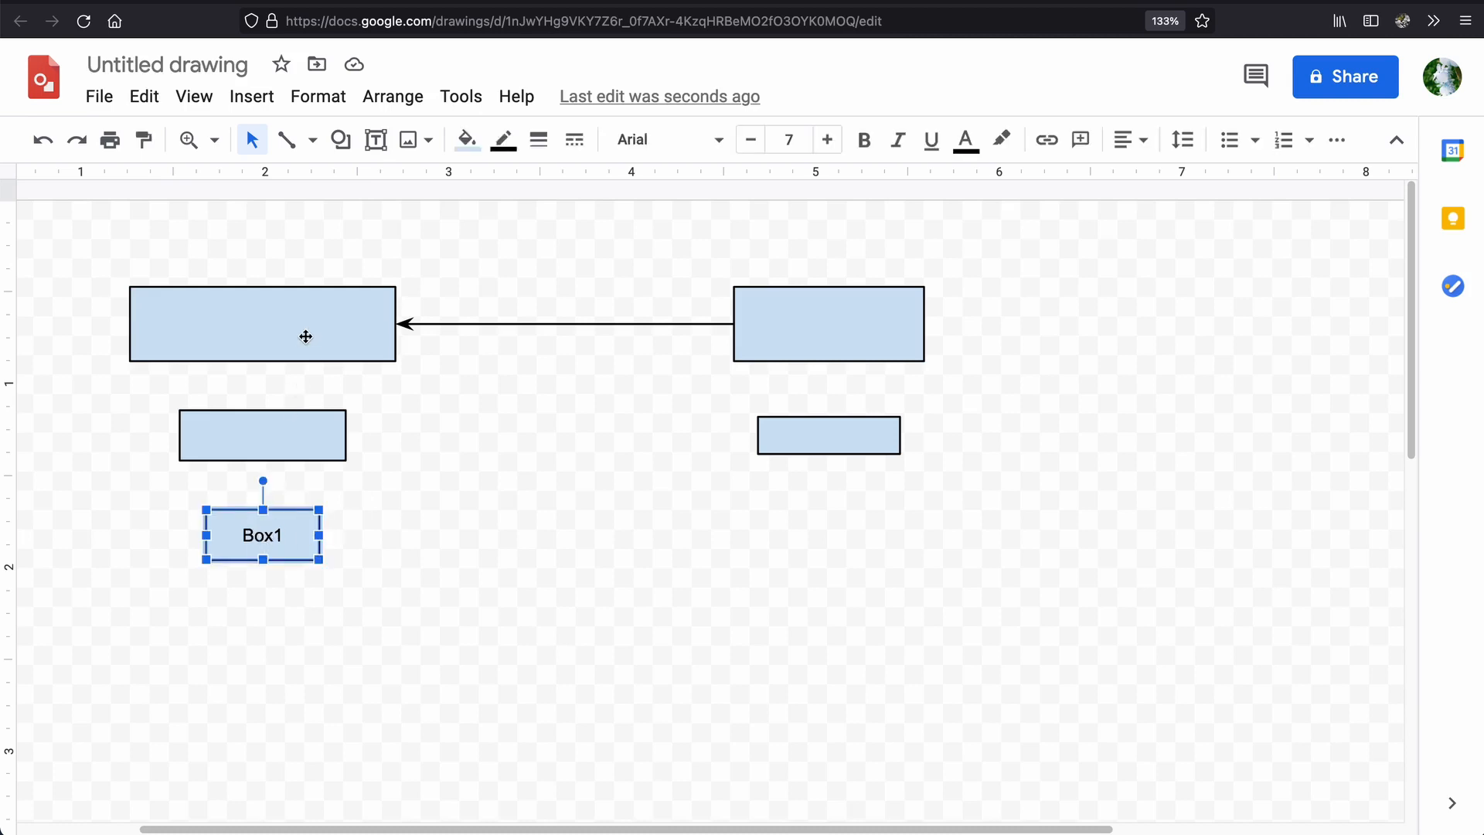
{"action": "left_click_drag", "start_coordinate": [263, 558], "coordinate": [258, 633]}
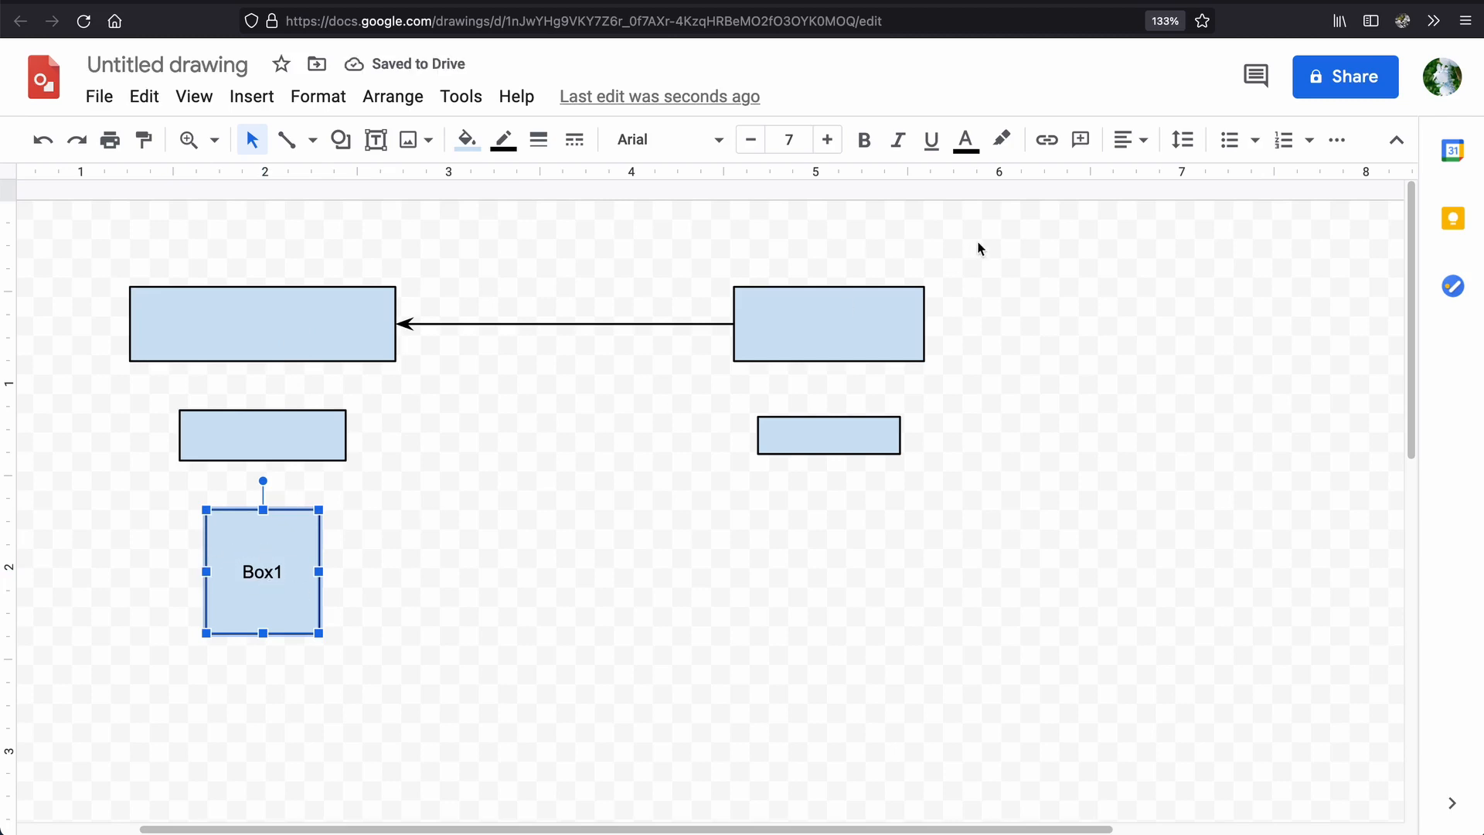
Align the Box1 label to the top of its rectangle.
{"action": "left_click", "coordinate": [1130, 145]}
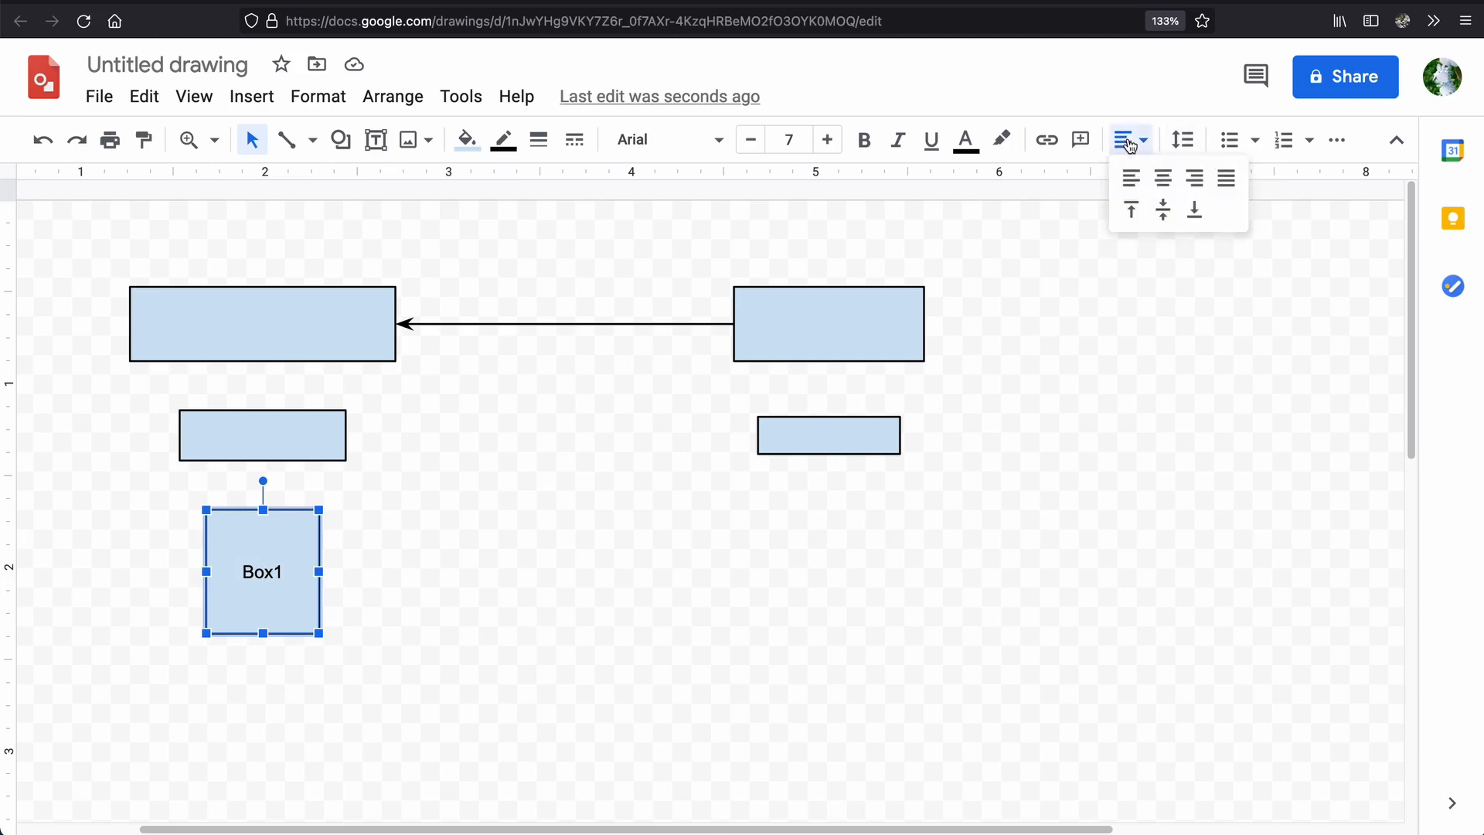
{"action": "left_click", "coordinate": [1131, 210]}
{"action": "left_click", "coordinate": [666, 588]}
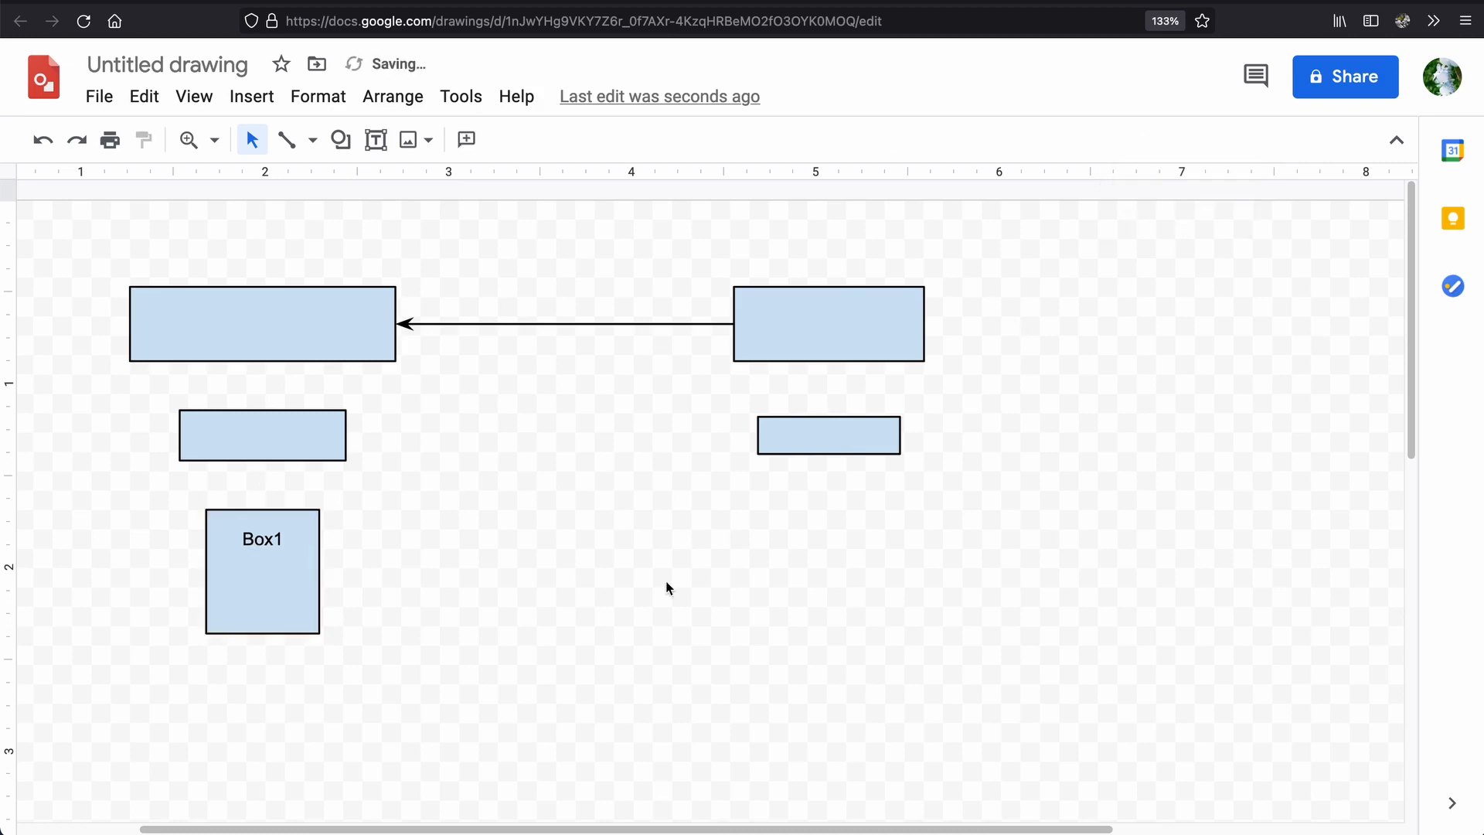
Align the Box1 label vertically to the middle of its rectangle.
{"action": "left_click", "coordinate": [265, 559]}
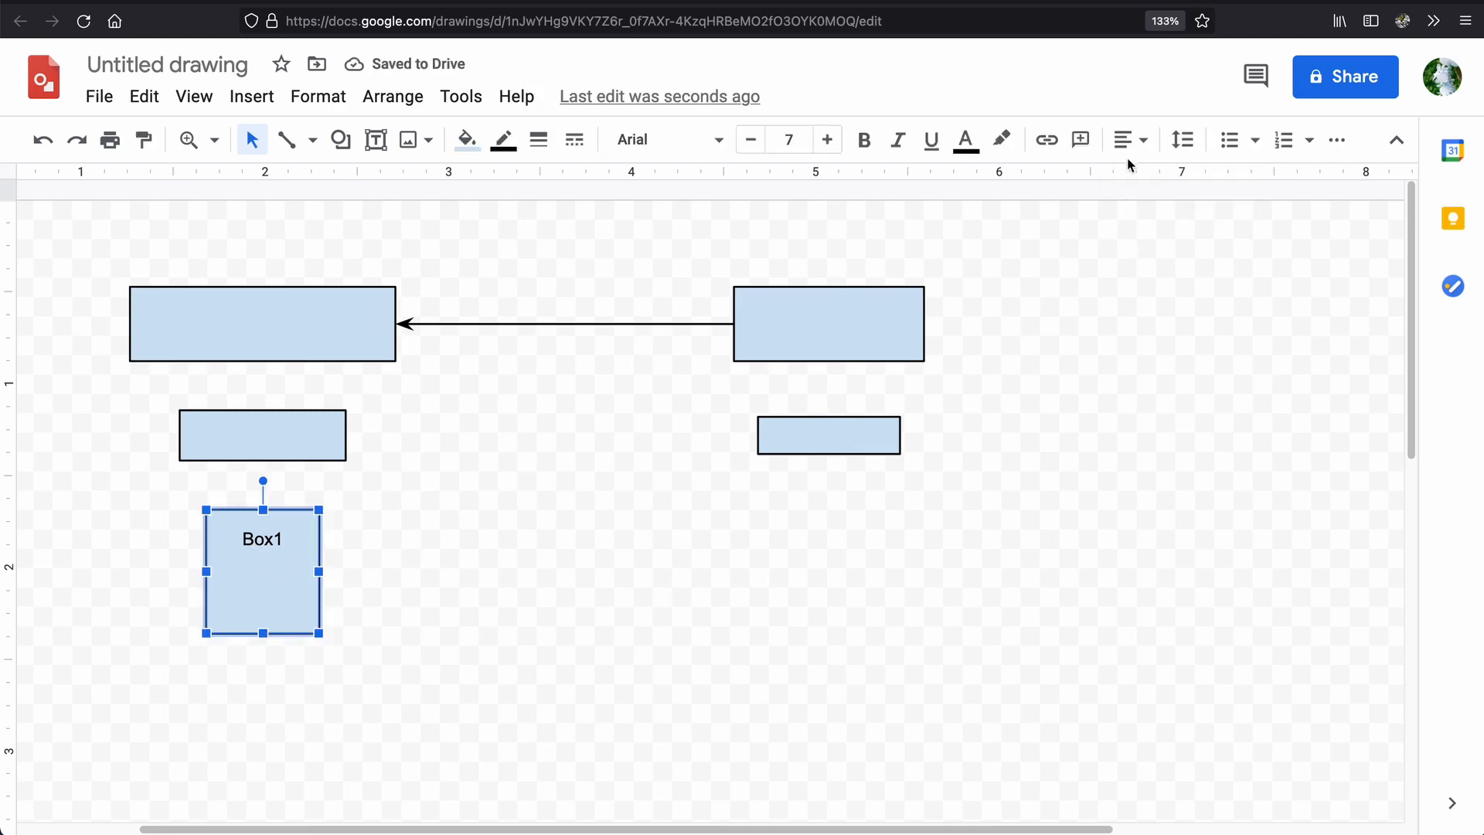
{"action": "left_click", "coordinate": [589, 509]}
{"action": "left_click", "coordinate": [291, 563]}
{"action": "left_click", "coordinate": [1128, 139]}
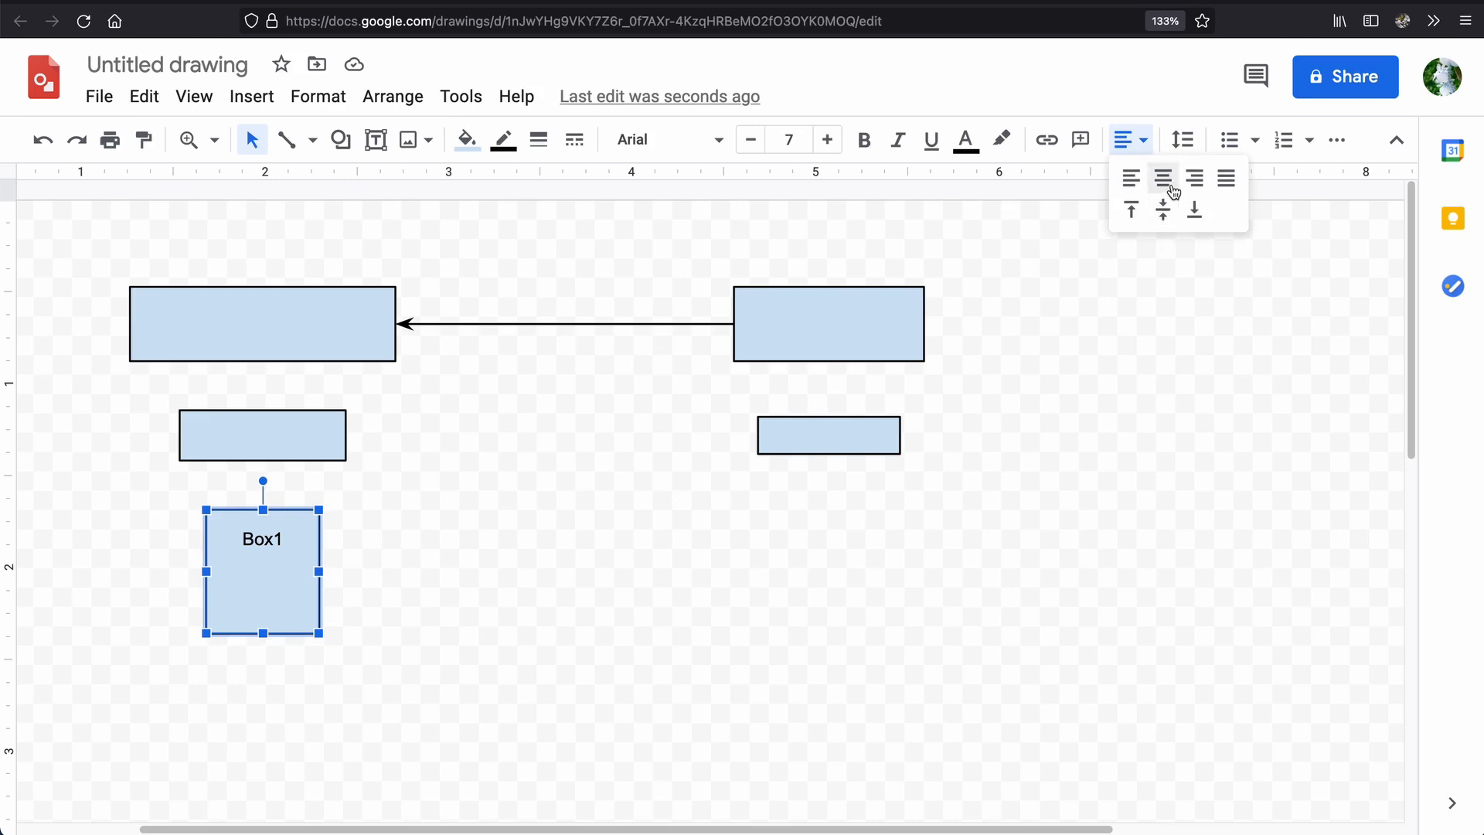
{"action": "left_click", "coordinate": [1167, 221]}
{"action": "left_click", "coordinate": [881, 526]}
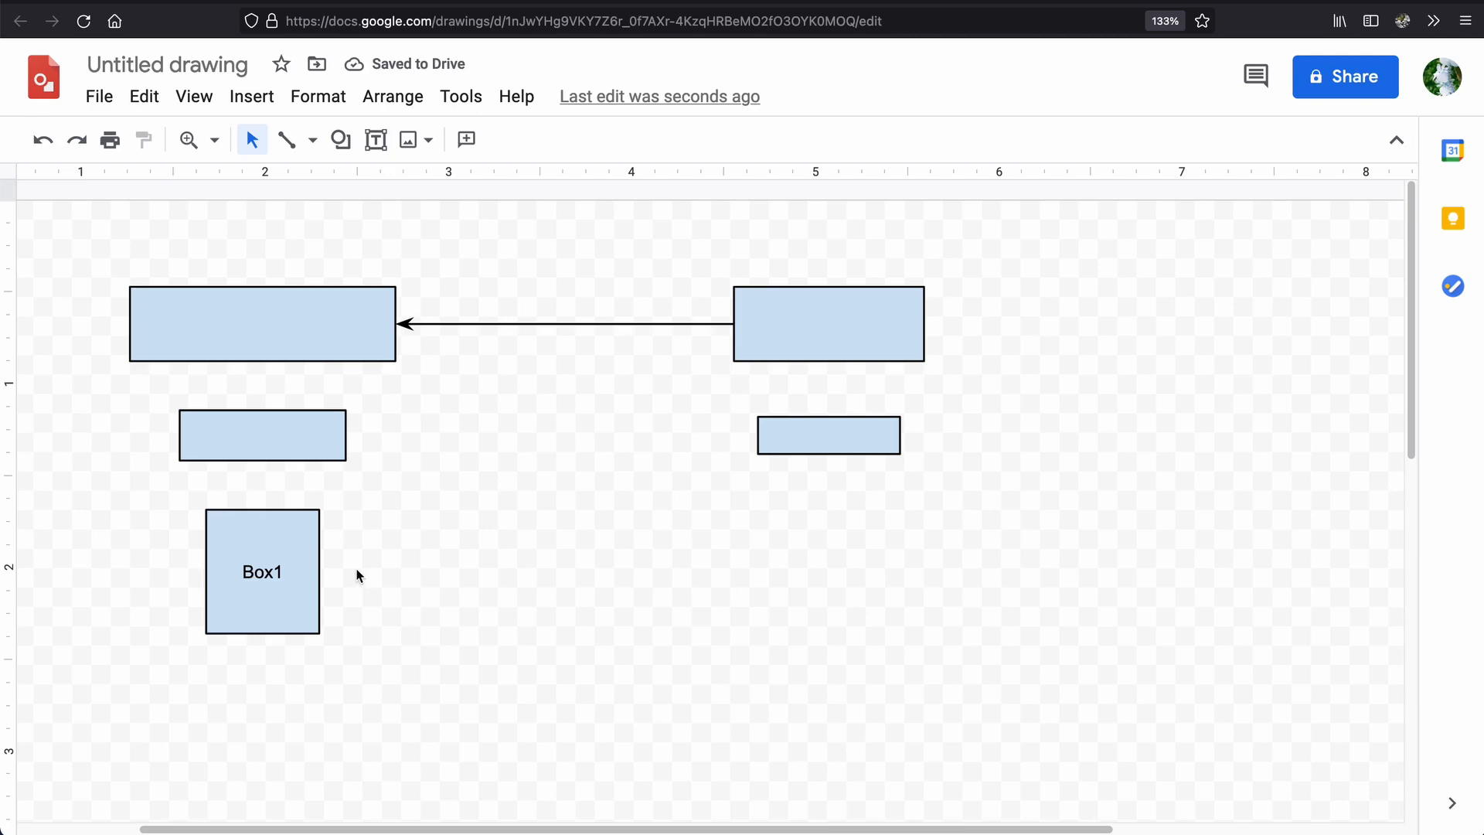
Enter the text "Write some text that spans more than one line so that we can" in the upper-left rectangle.
{"action": "double_click", "coordinate": [298, 336]}
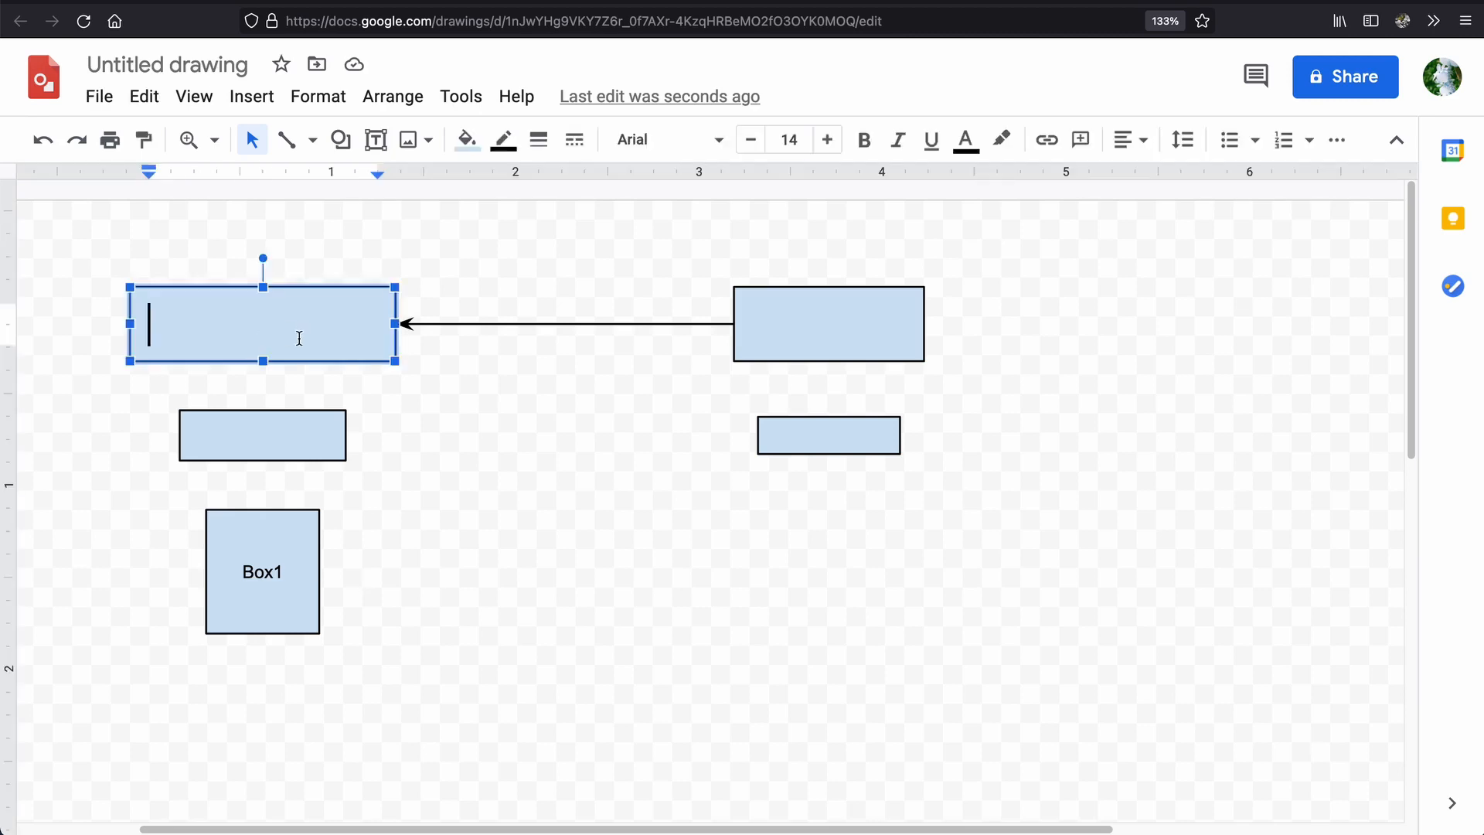
{"action": "type", "text": "Write somet"}
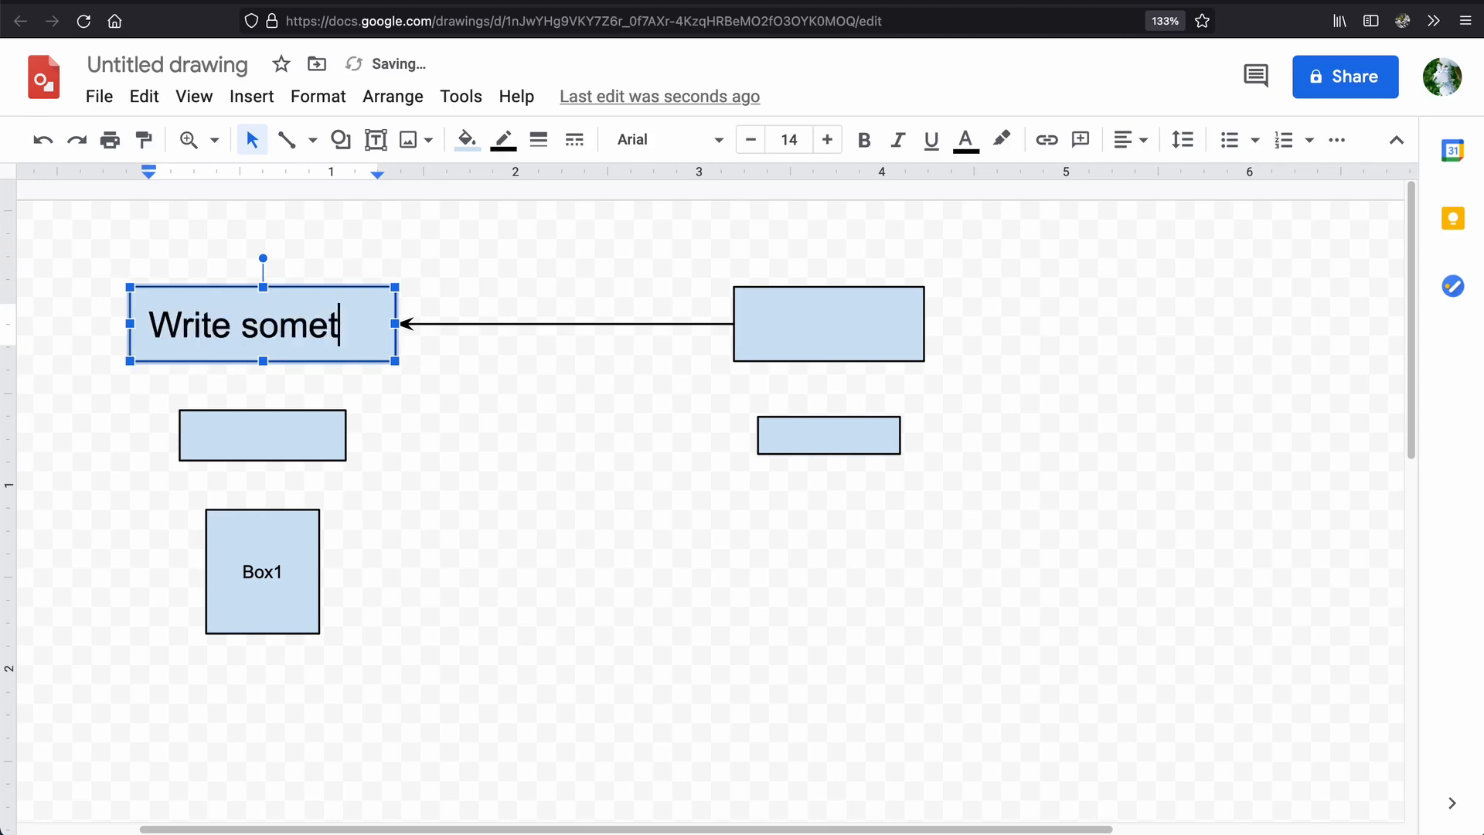
{"action": "key", "text": "BackSpace"}
{"action": "type", "text": "text that spans"}
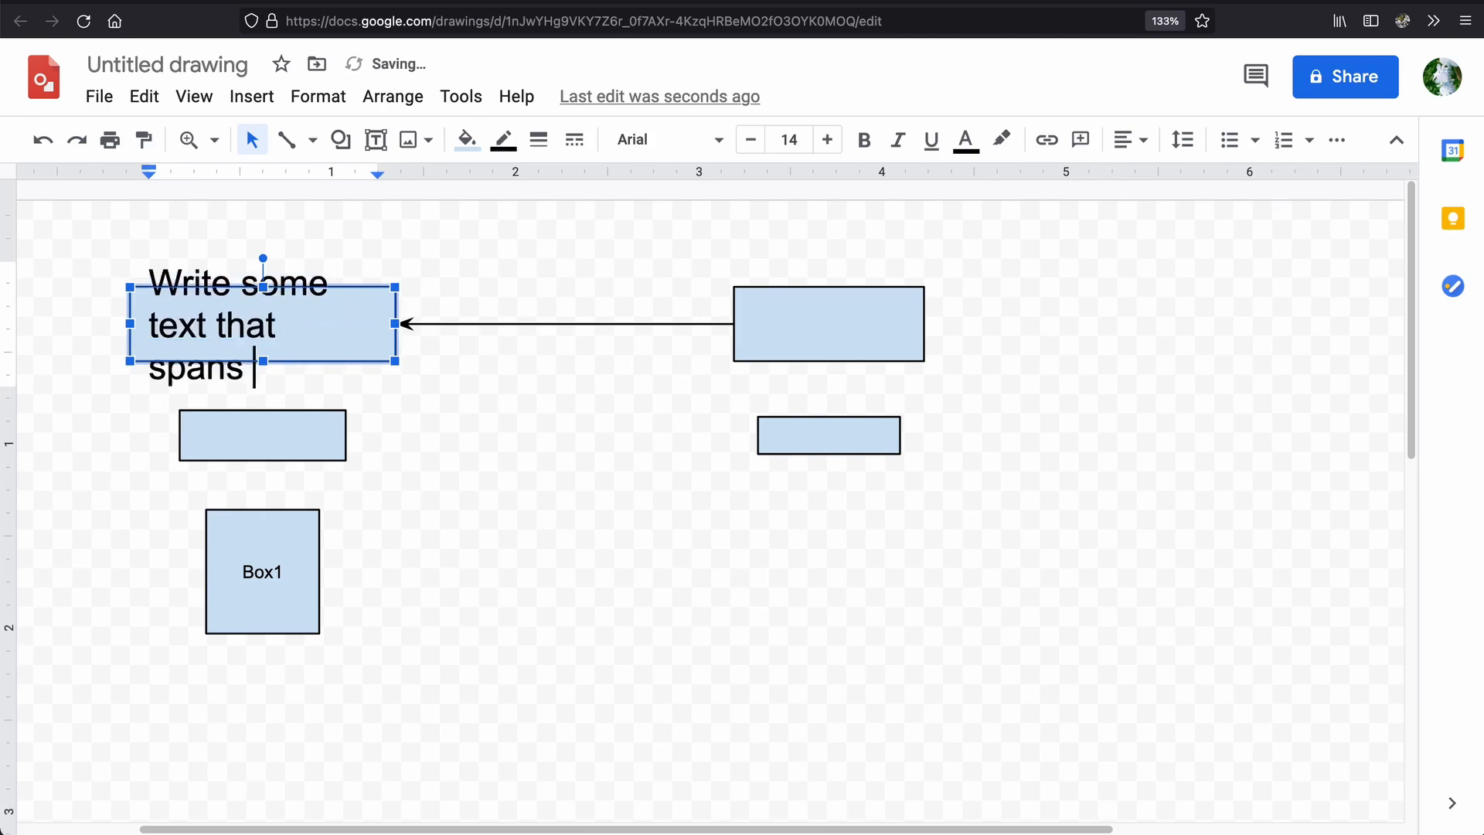
{"action": "type", "text": " more than one line so tha"}
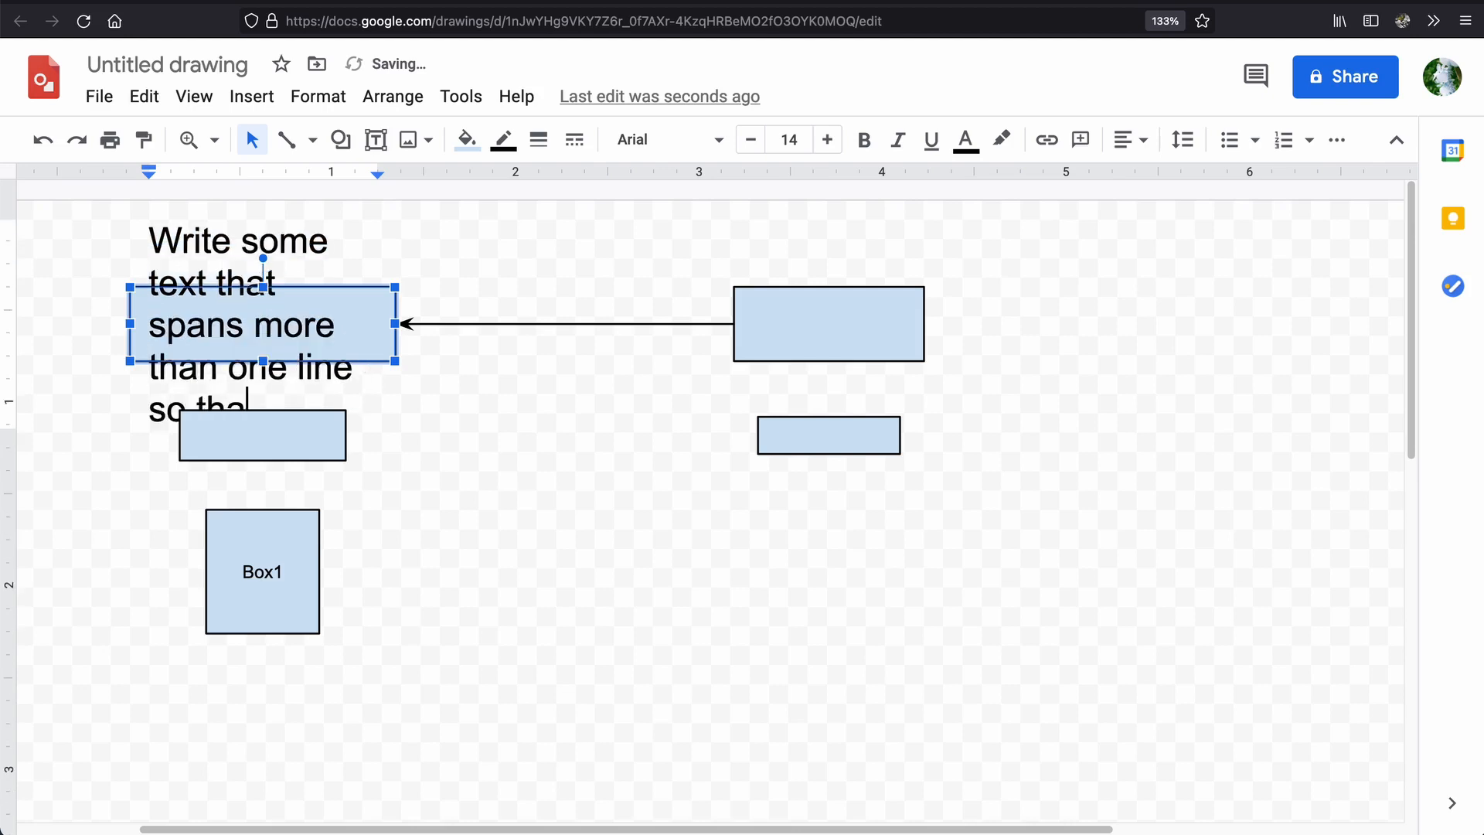
{"action": "type", "text": "t we ca"}
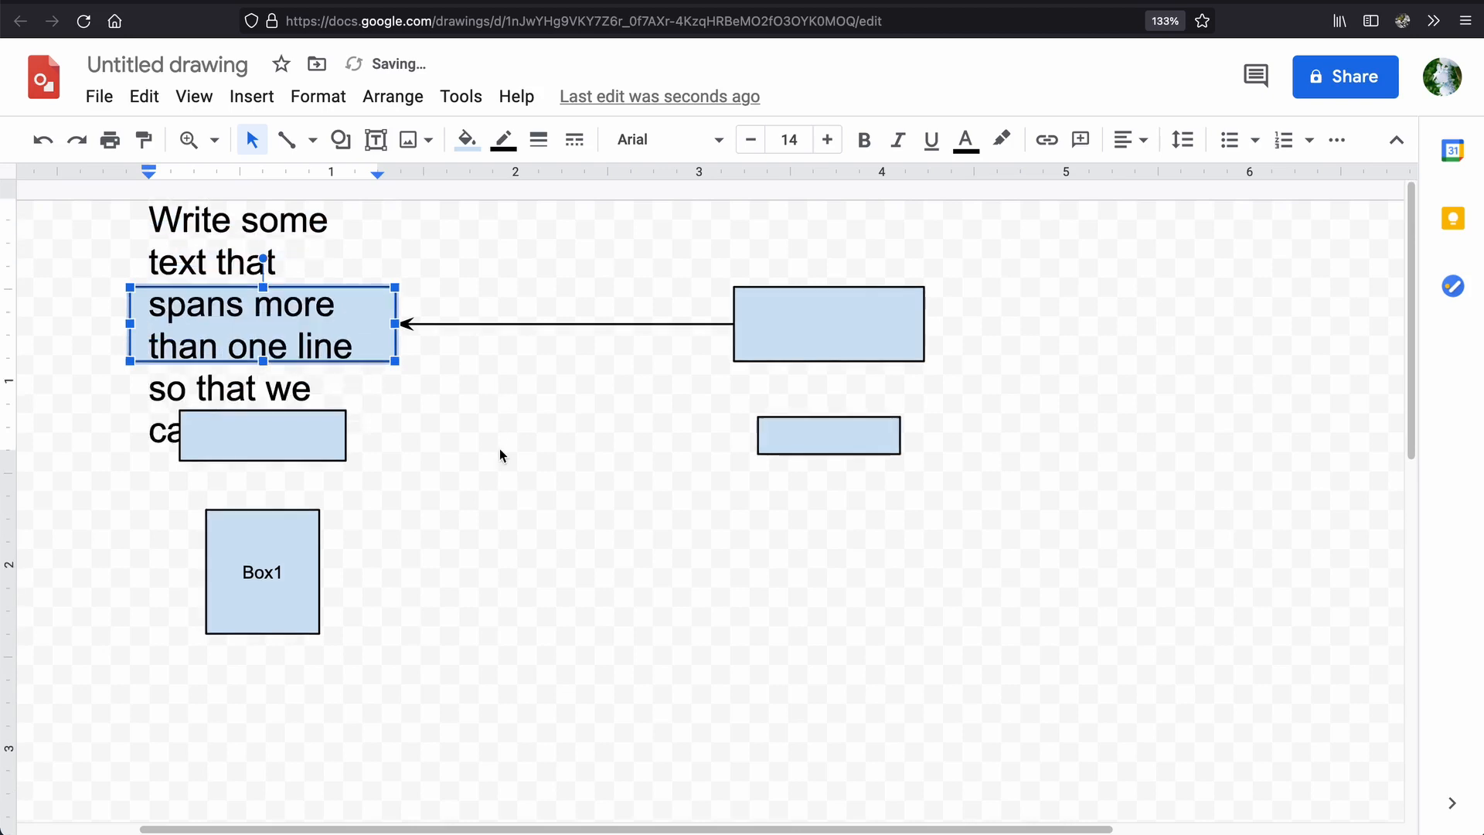
Reduce the font size of all the text in the upper-left rectangle to 6.
{"action": "left_click", "coordinate": [276, 332]}
{"action": "left_click", "coordinate": [276, 332]}
{"action": "left_click", "coordinate": [750, 140]}
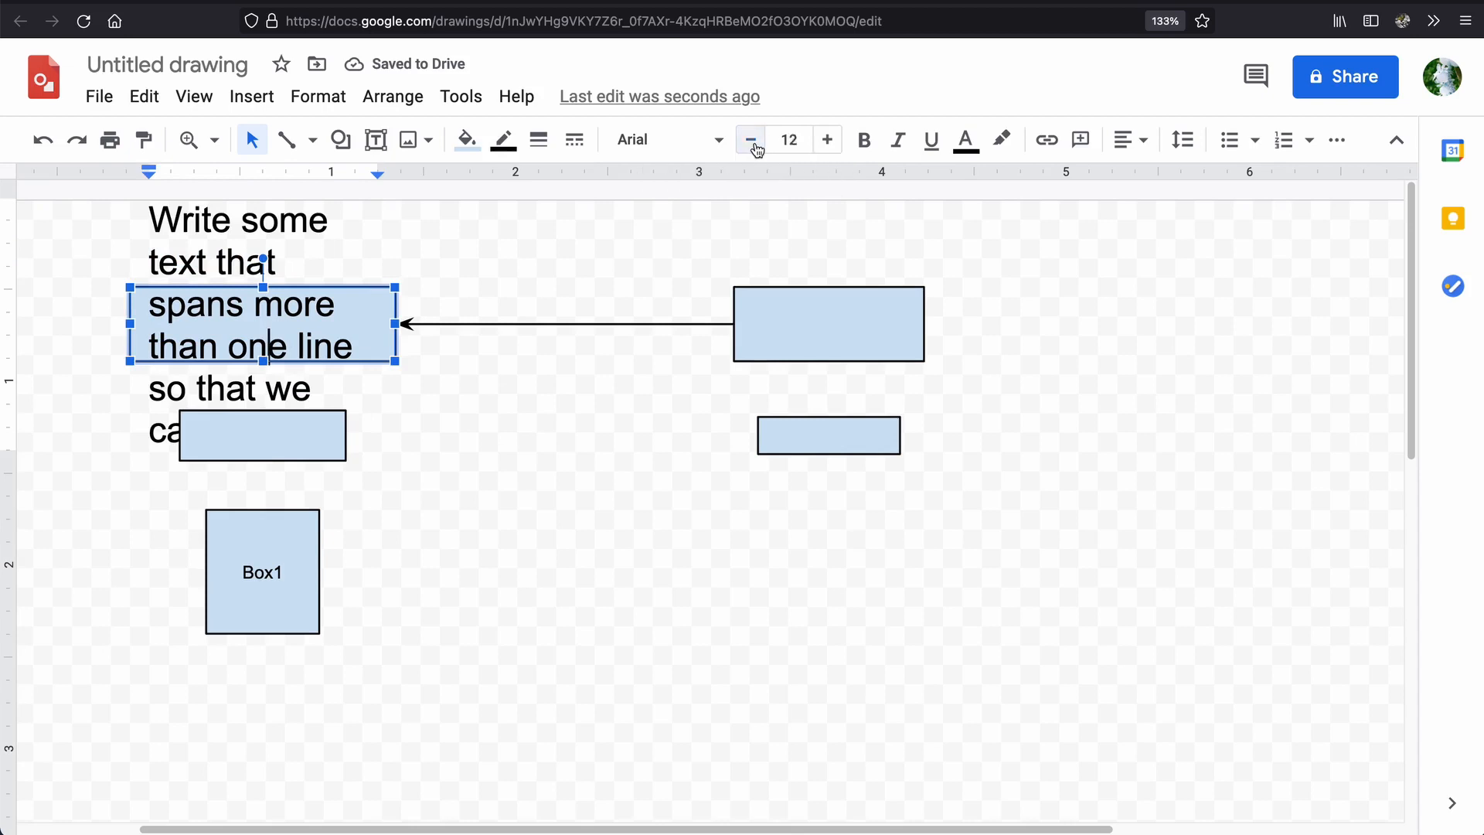
{"action": "left_click", "coordinate": [302, 341]}
{"action": "key", "text": "ctrl+a"}
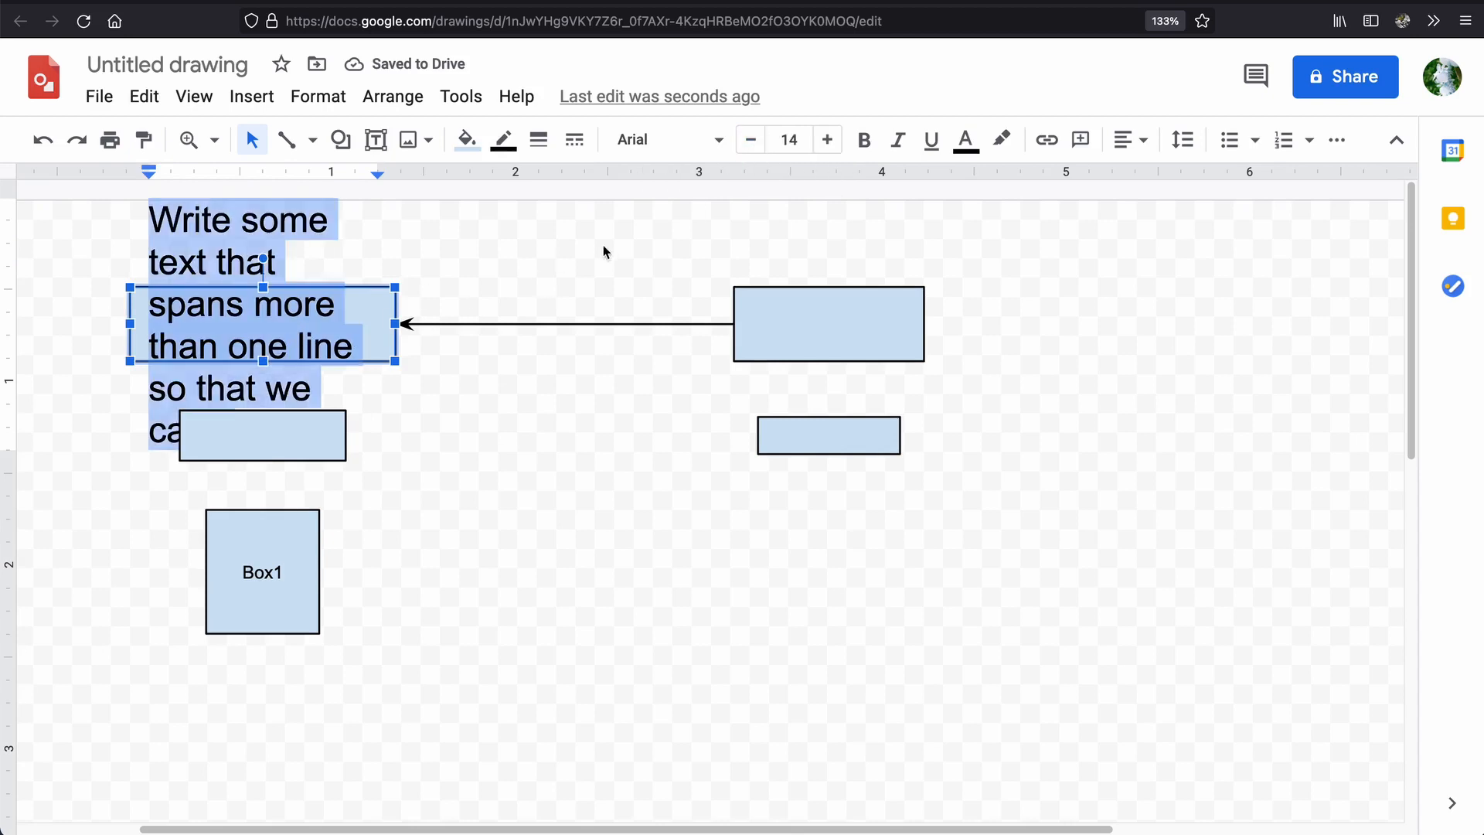
{"action": "left_click", "coordinate": [750, 140]}
{"action": "left_click", "coordinate": [750, 140]}
{"action": "left_click", "coordinate": [750, 139]}
{"action": "left_click", "coordinate": [750, 140]}
{"action": "left_click", "coordinate": [750, 140]}
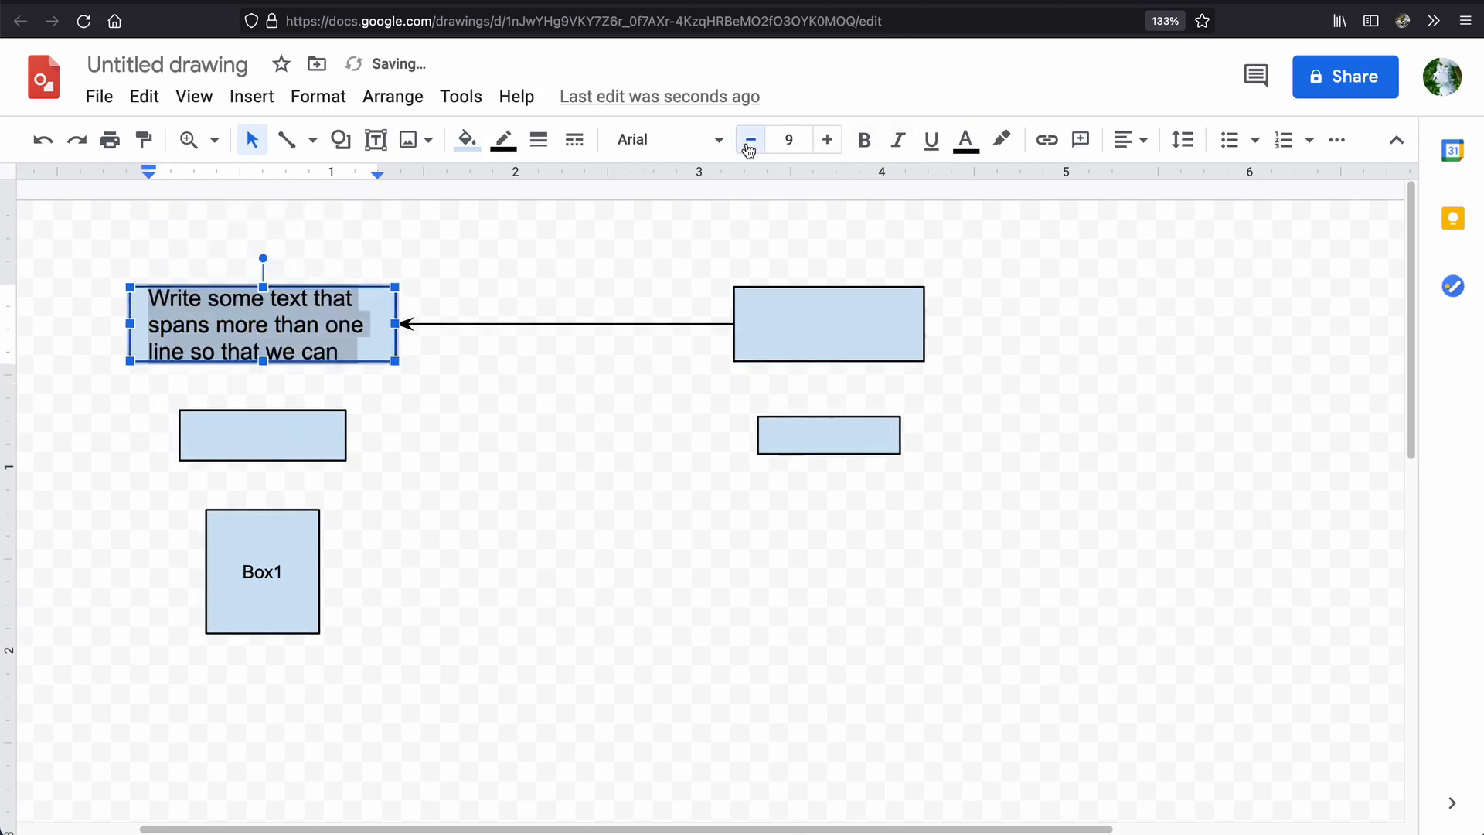
{"action": "left_click", "coordinate": [749, 139]}
{"action": "left_click", "coordinate": [750, 140]}
{"action": "left_click", "coordinate": [518, 529]}
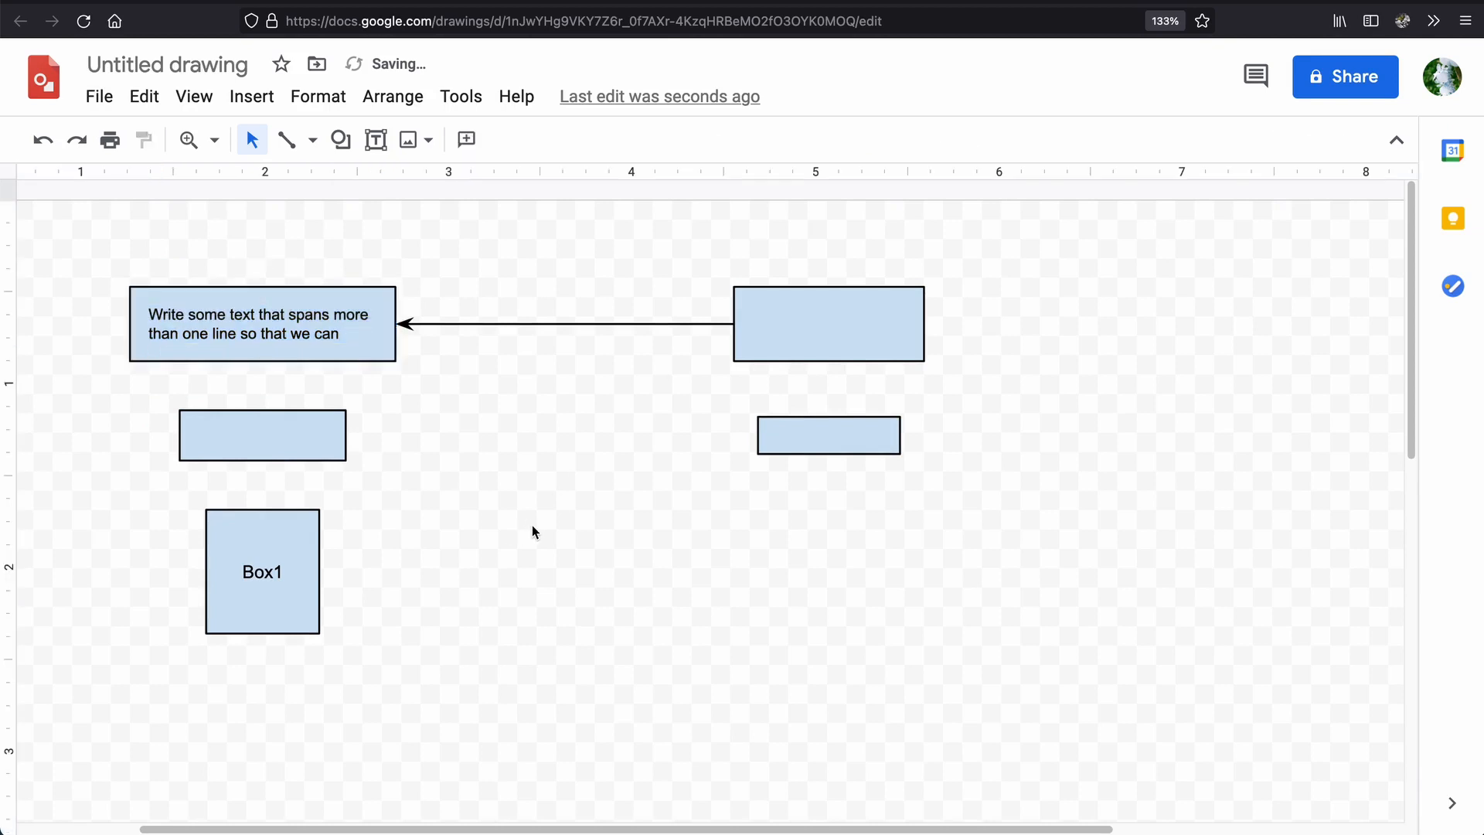
Centre the upper-left rectangle's text horizontally and align it vertically to the middle.
{"action": "left_click", "coordinate": [311, 333]}
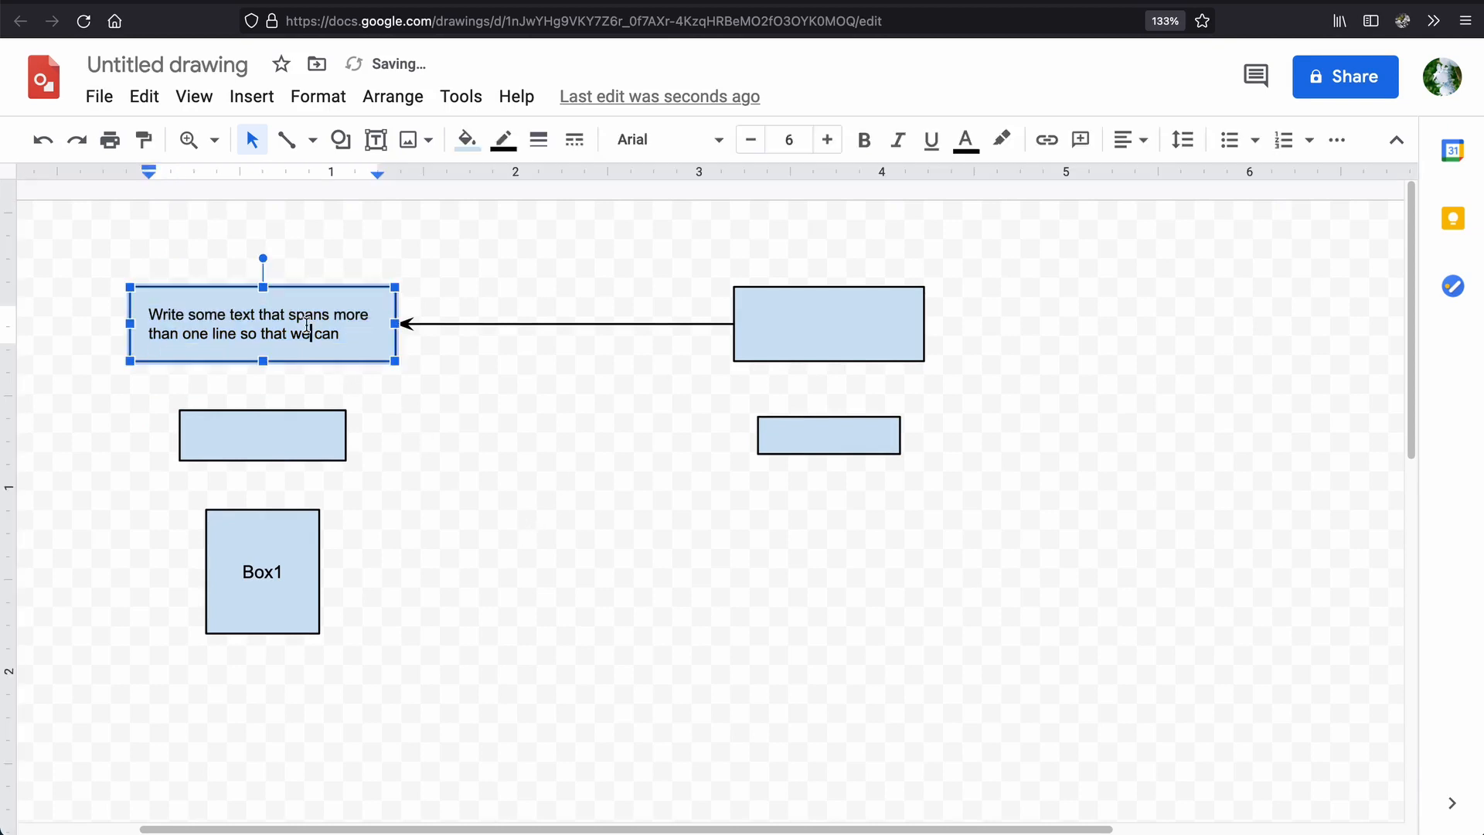
{"action": "left_click", "coordinate": [1143, 142]}
{"action": "left_click", "coordinate": [1162, 177]}
{"action": "left_click", "coordinate": [1132, 140]}
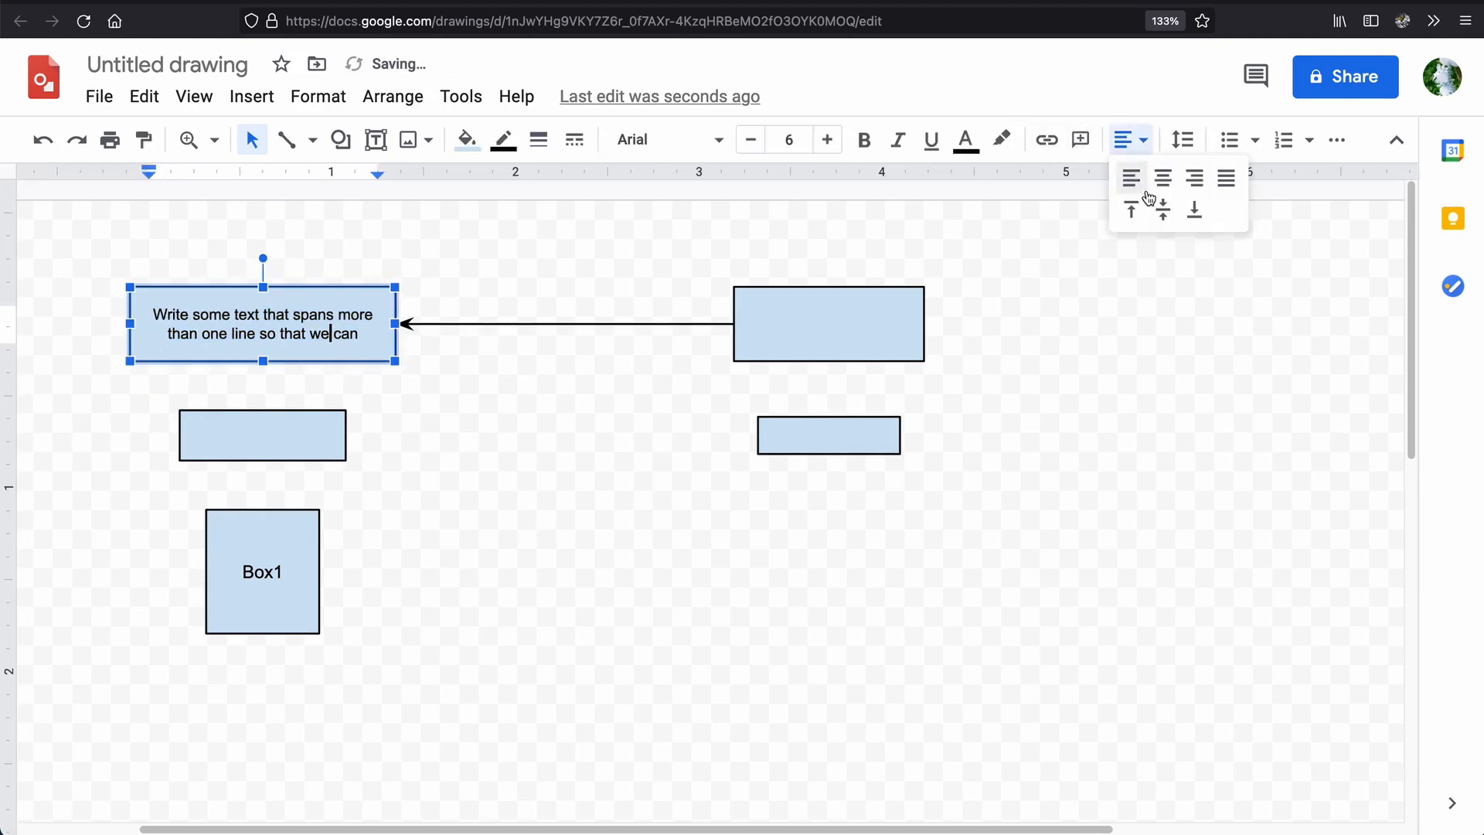
{"action": "left_click", "coordinate": [1159, 207]}
{"action": "left_click", "coordinate": [1117, 301]}
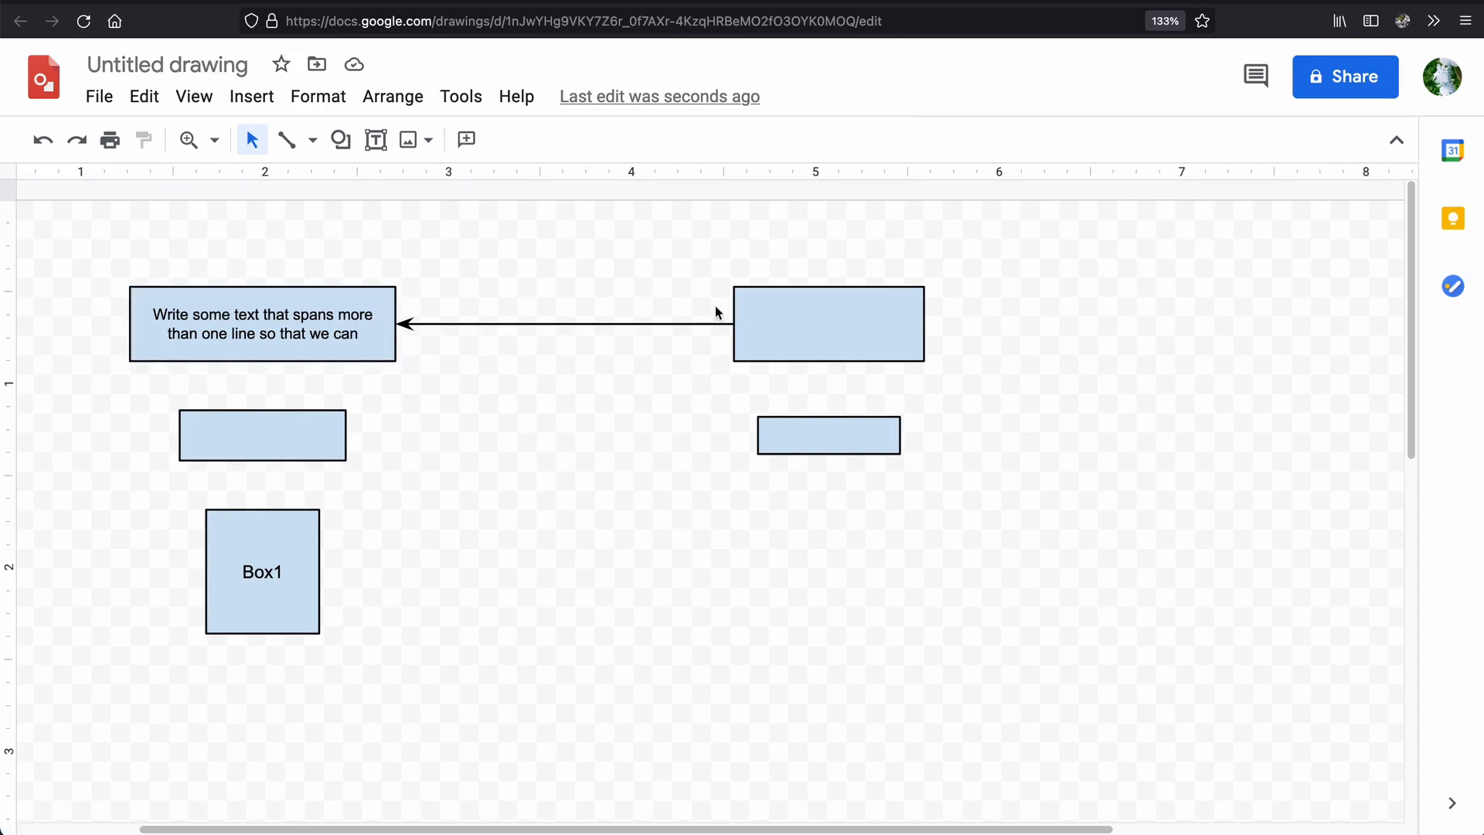
Set the line spacing of the upper-left rectangle's text to 1.15.
{"action": "left_click", "coordinate": [387, 351]}
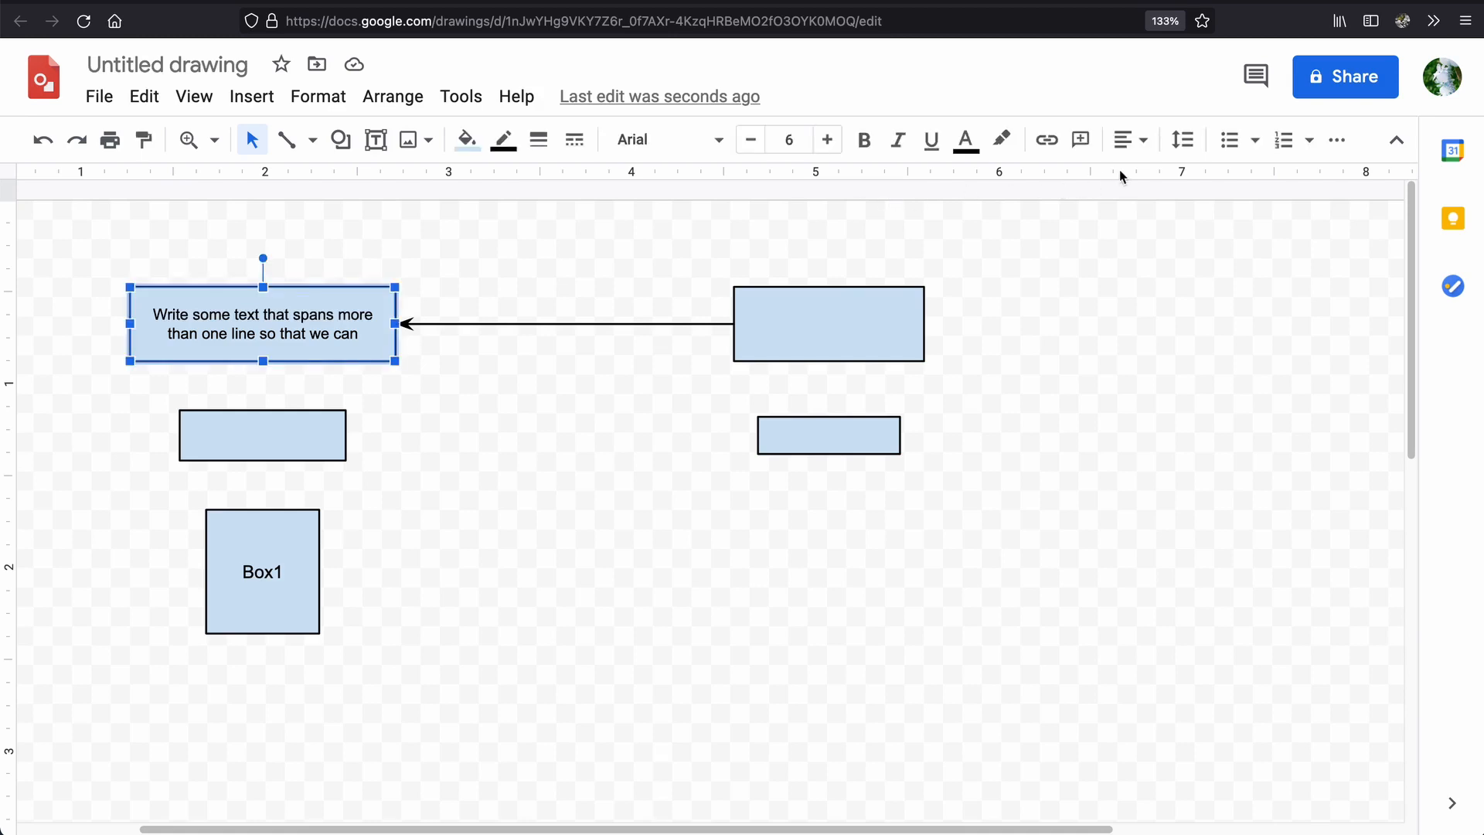
{"action": "left_click", "coordinate": [1133, 154]}
{"action": "left_click", "coordinate": [1137, 154]}
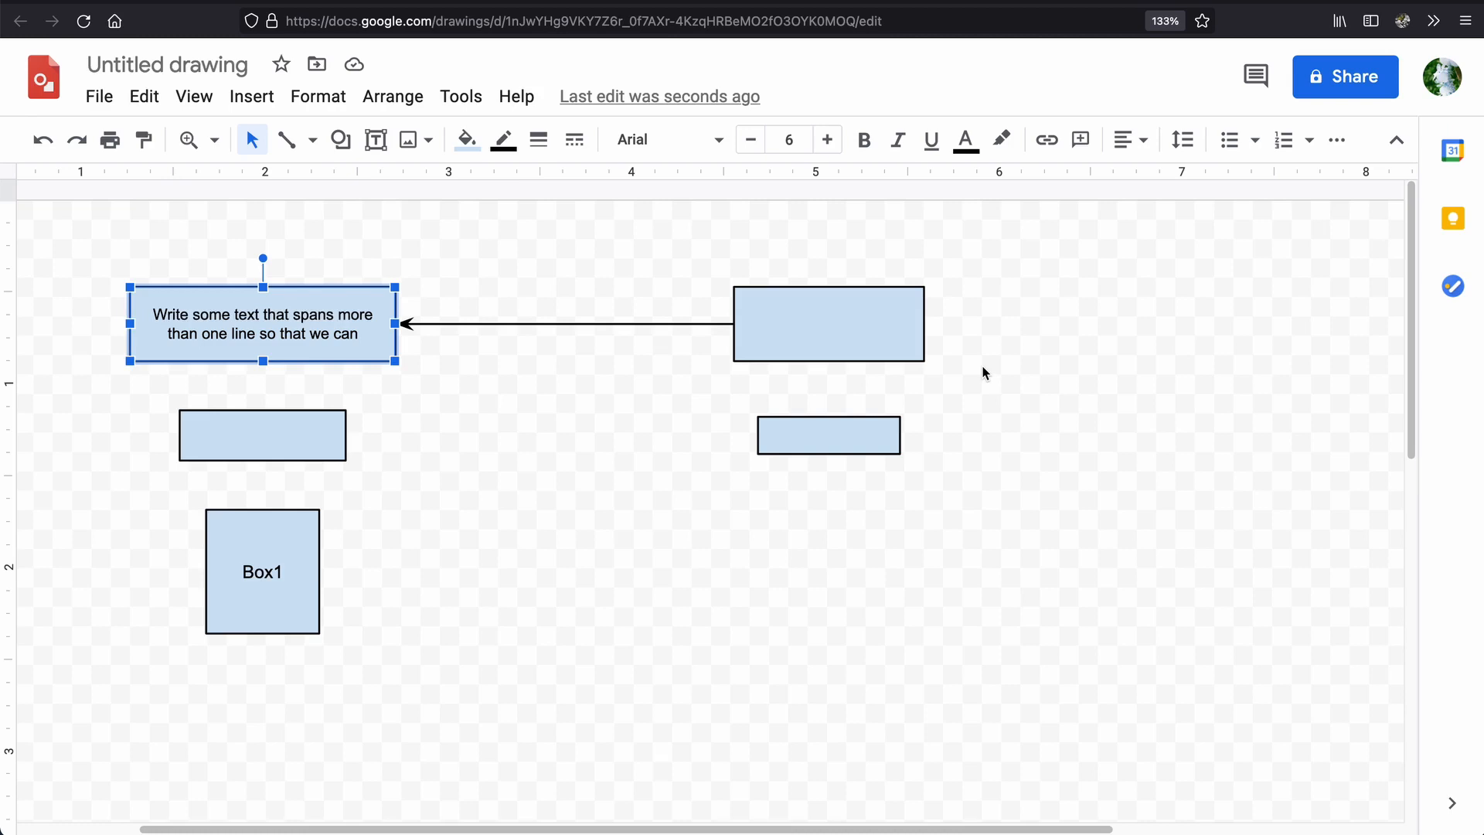
{"action": "left_click", "coordinate": [1183, 141]}
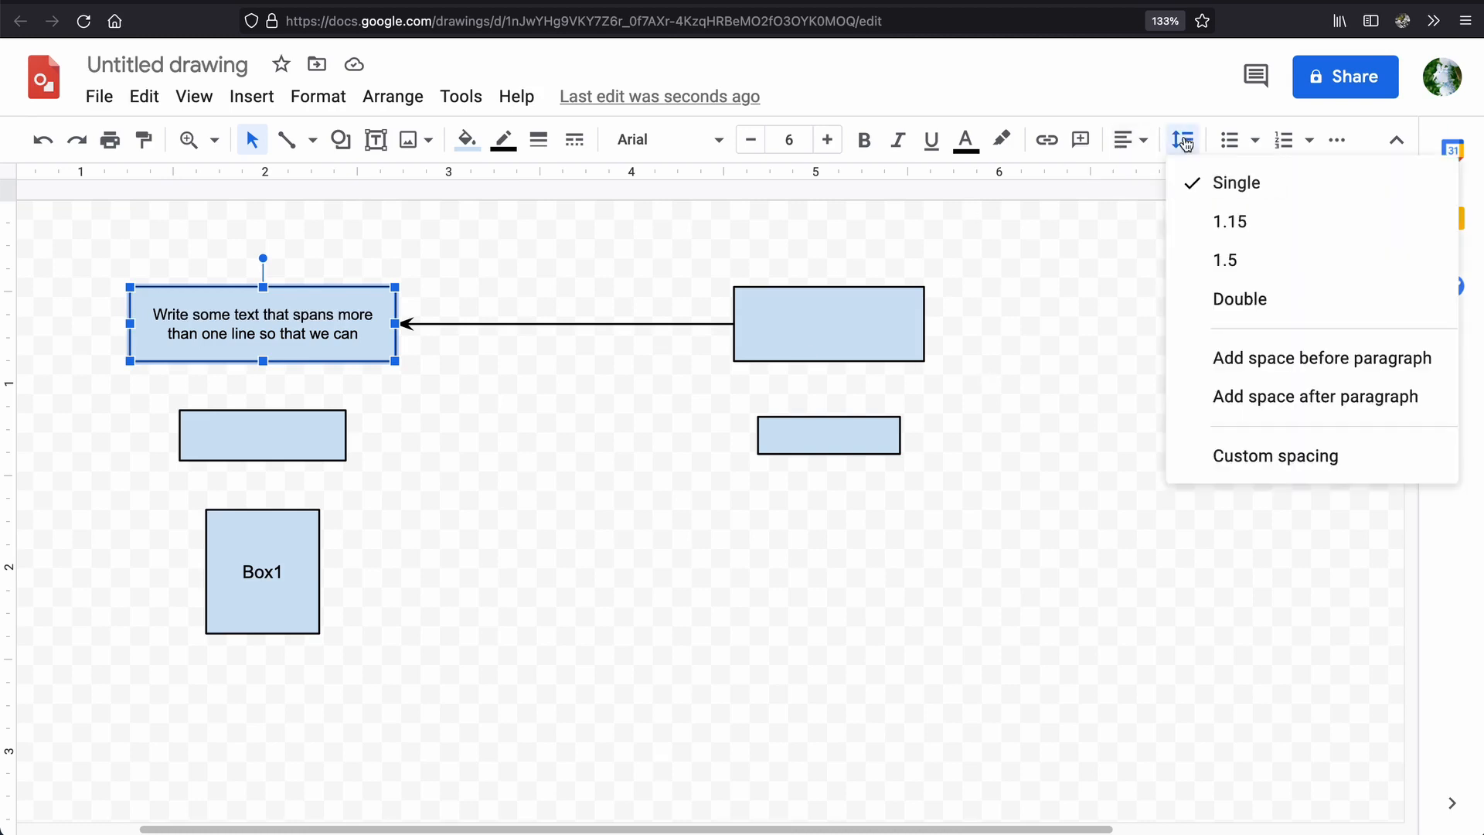
{"action": "left_click", "coordinate": [1261, 226]}
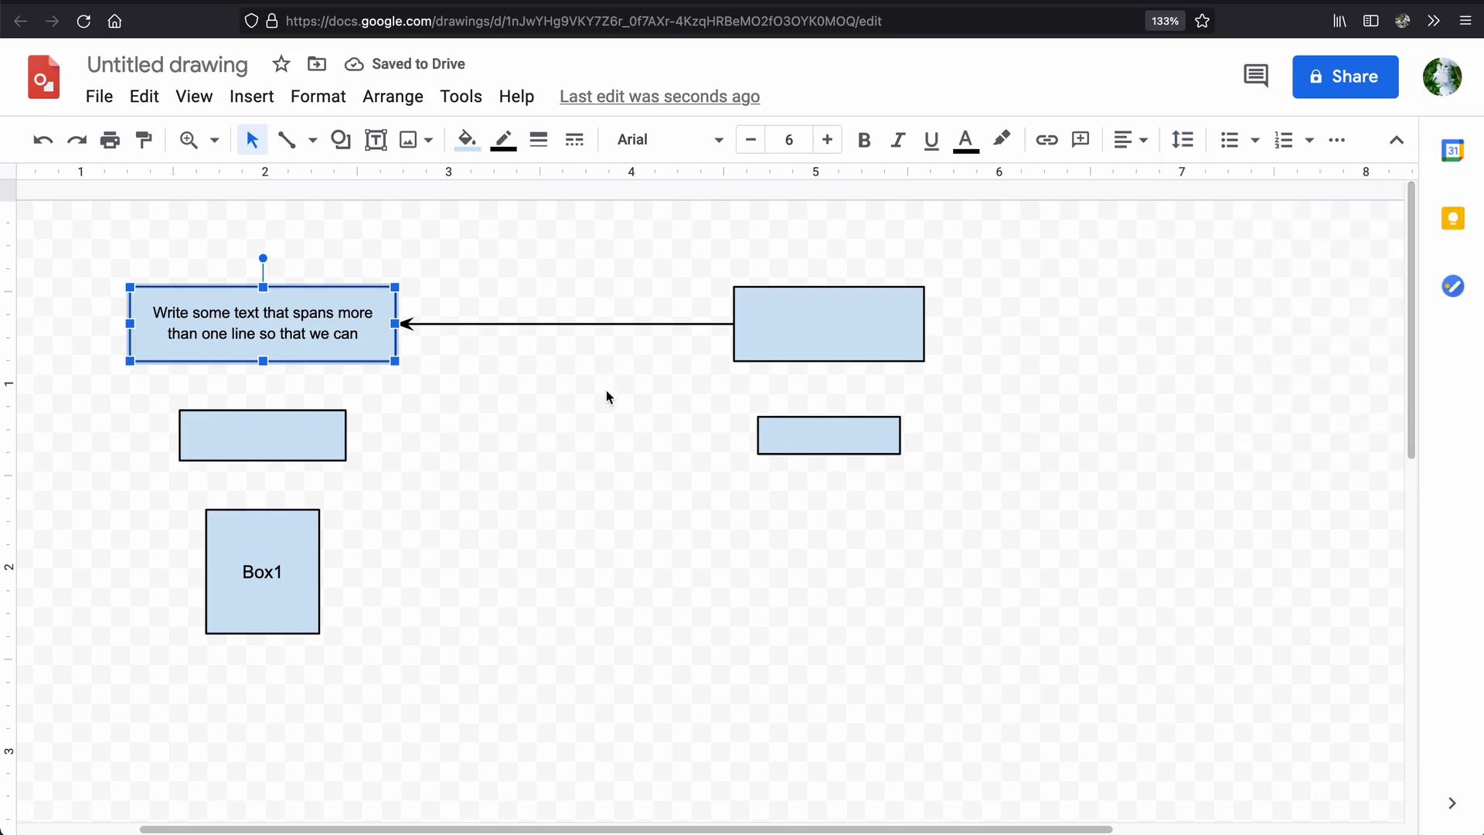
{"action": "left_click", "coordinate": [537, 442]}
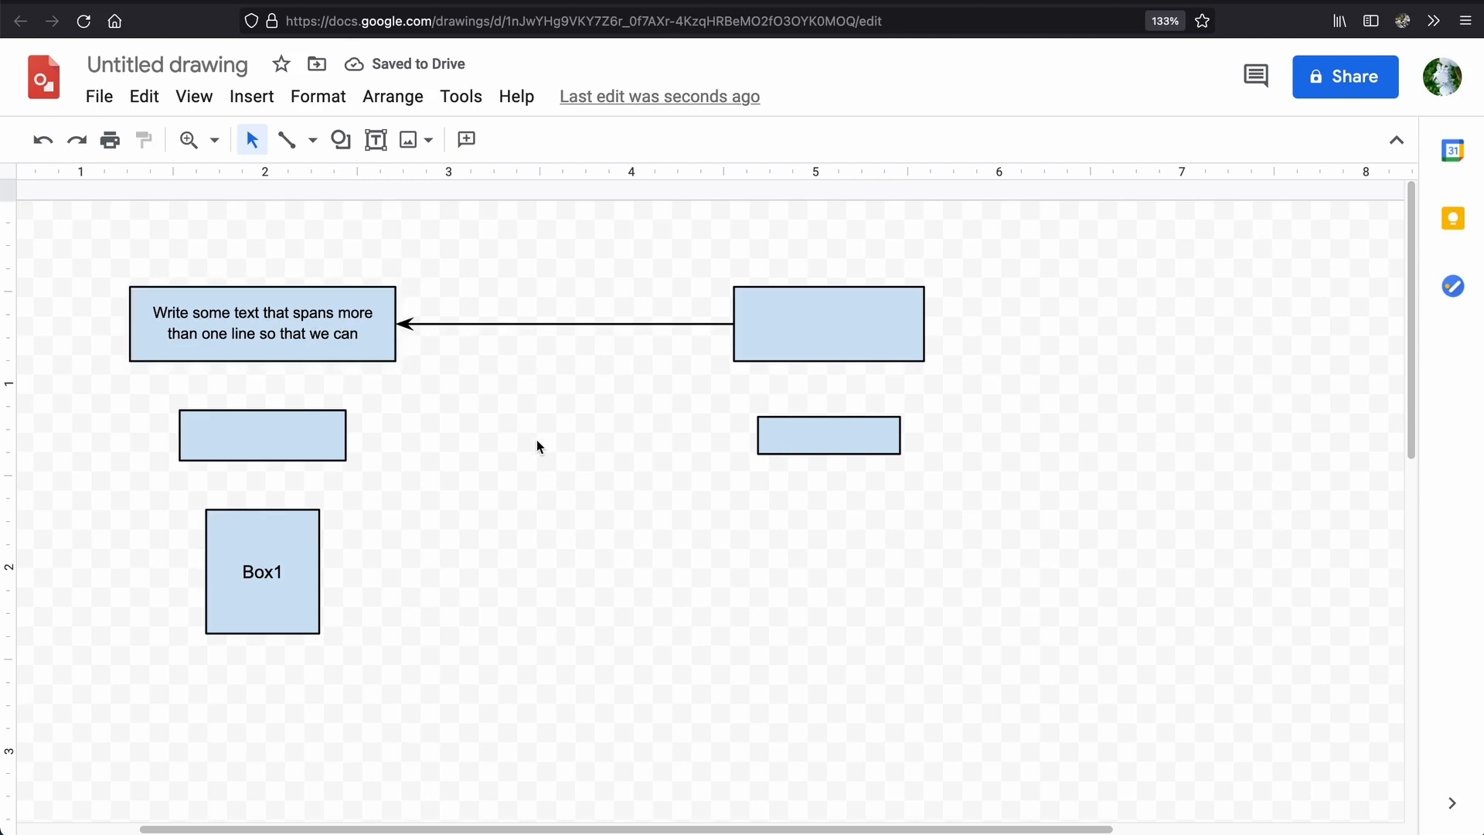
Undo the line spacing change and redo it to compare the two text layouts.
{"action": "key", "text": "ctrl+z"}
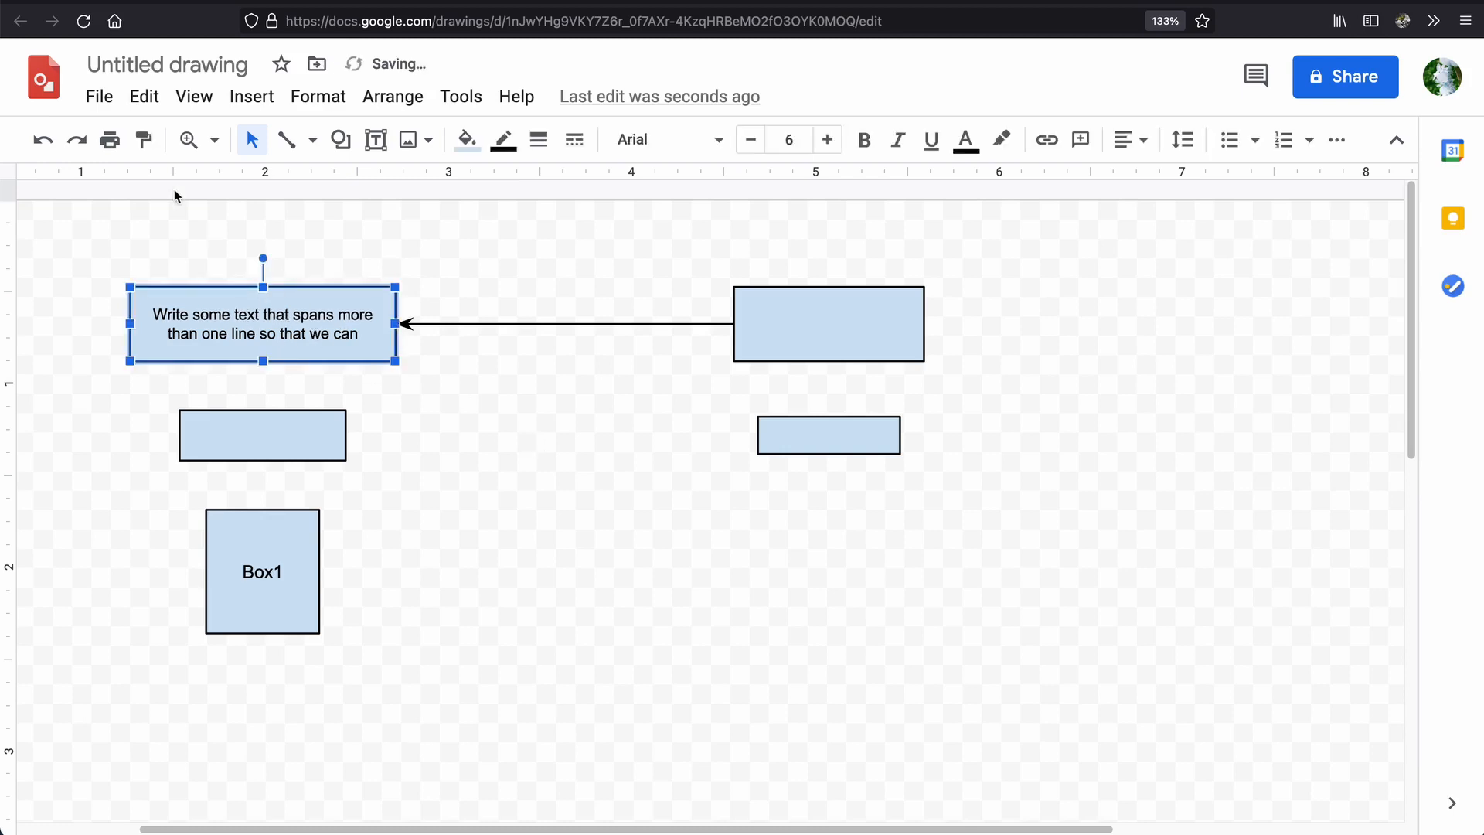
{"action": "left_click", "coordinate": [76, 139]}
{"action": "left_click", "coordinate": [474, 283]}
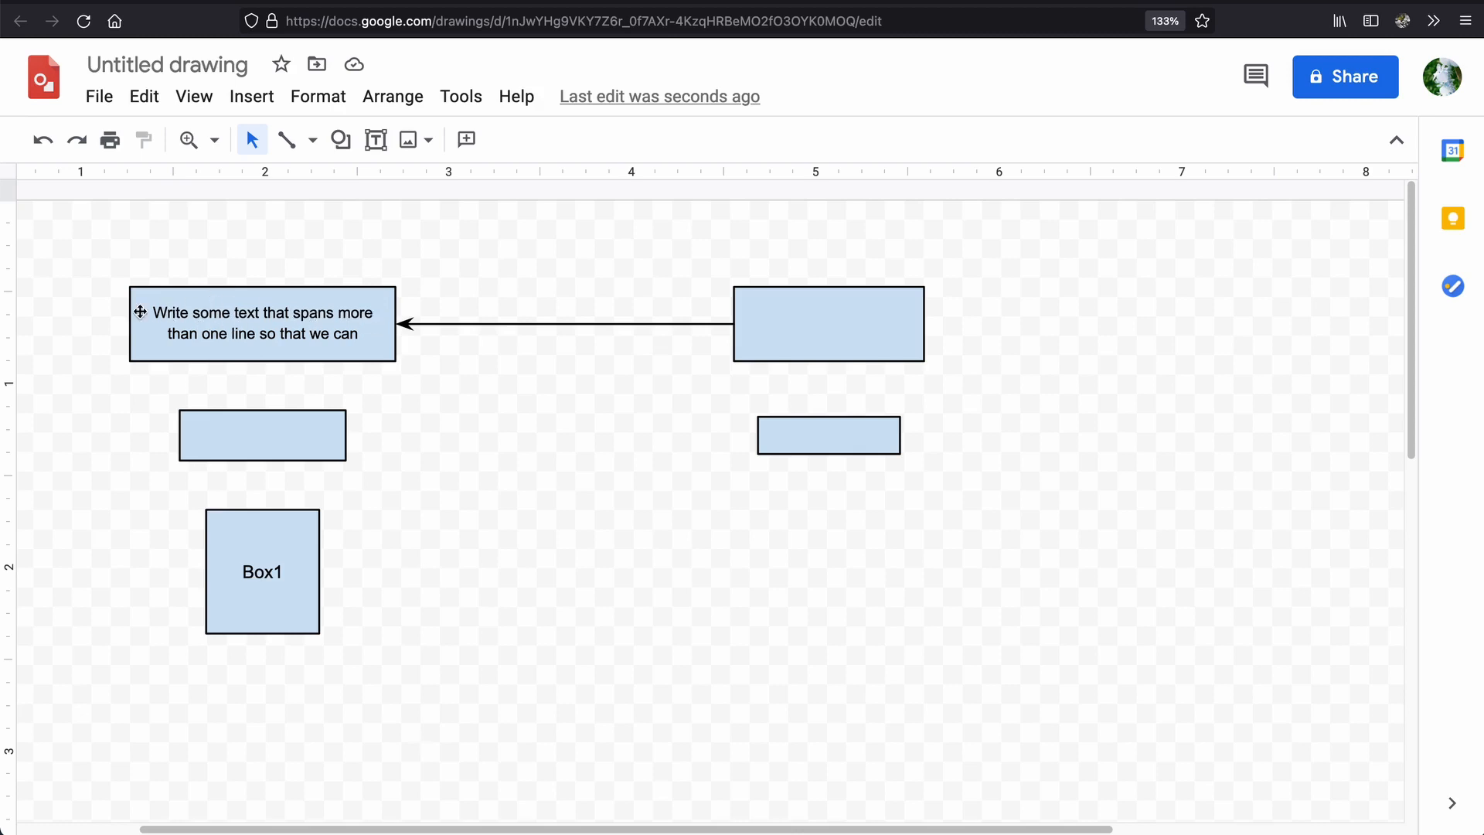
Append the word "usually" to the end of the upper-left rectangle's text.
{"action": "double_click", "coordinate": [360, 334]}
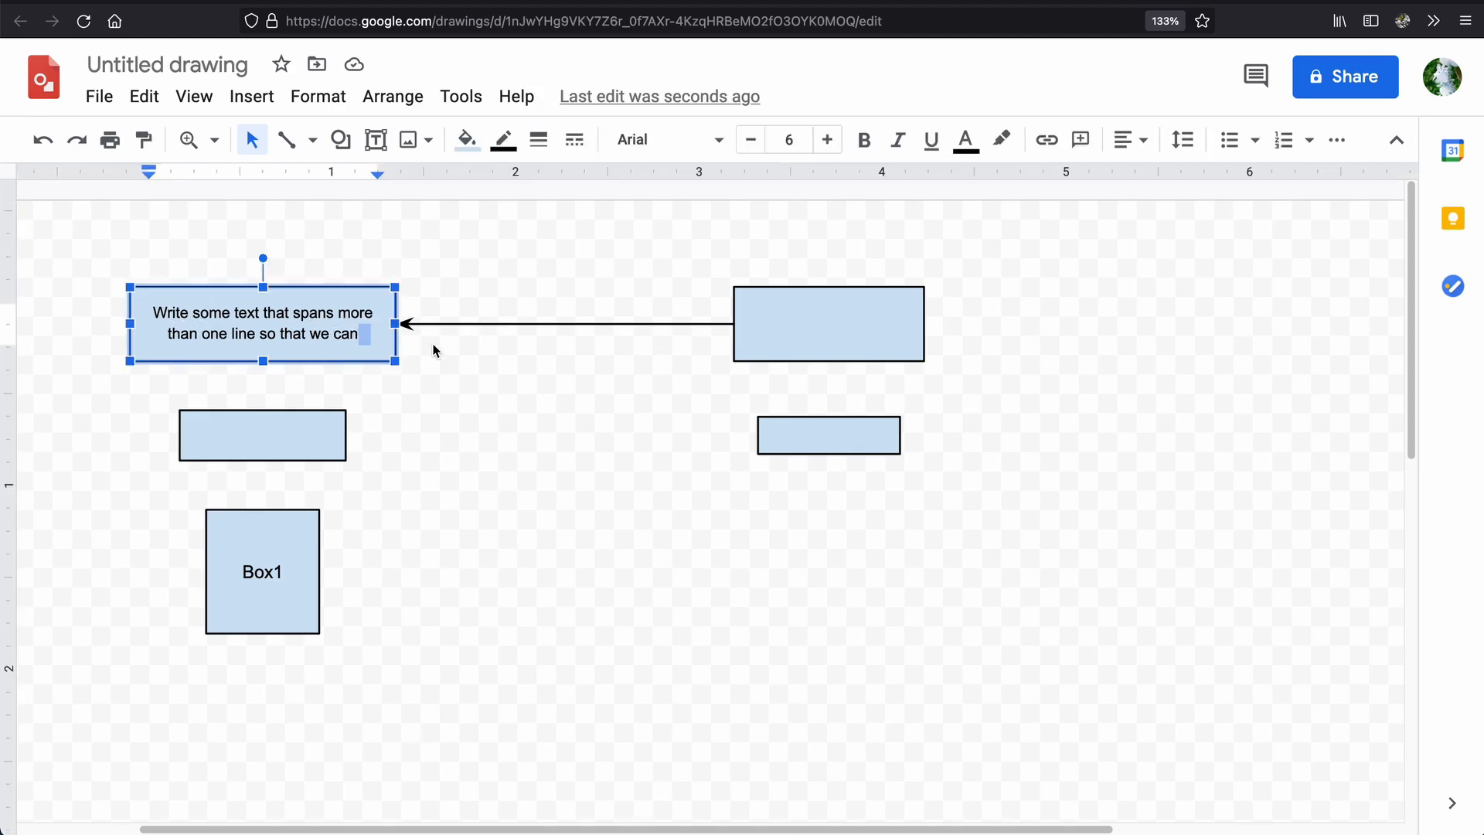
{"action": "type", "text": "usually"}
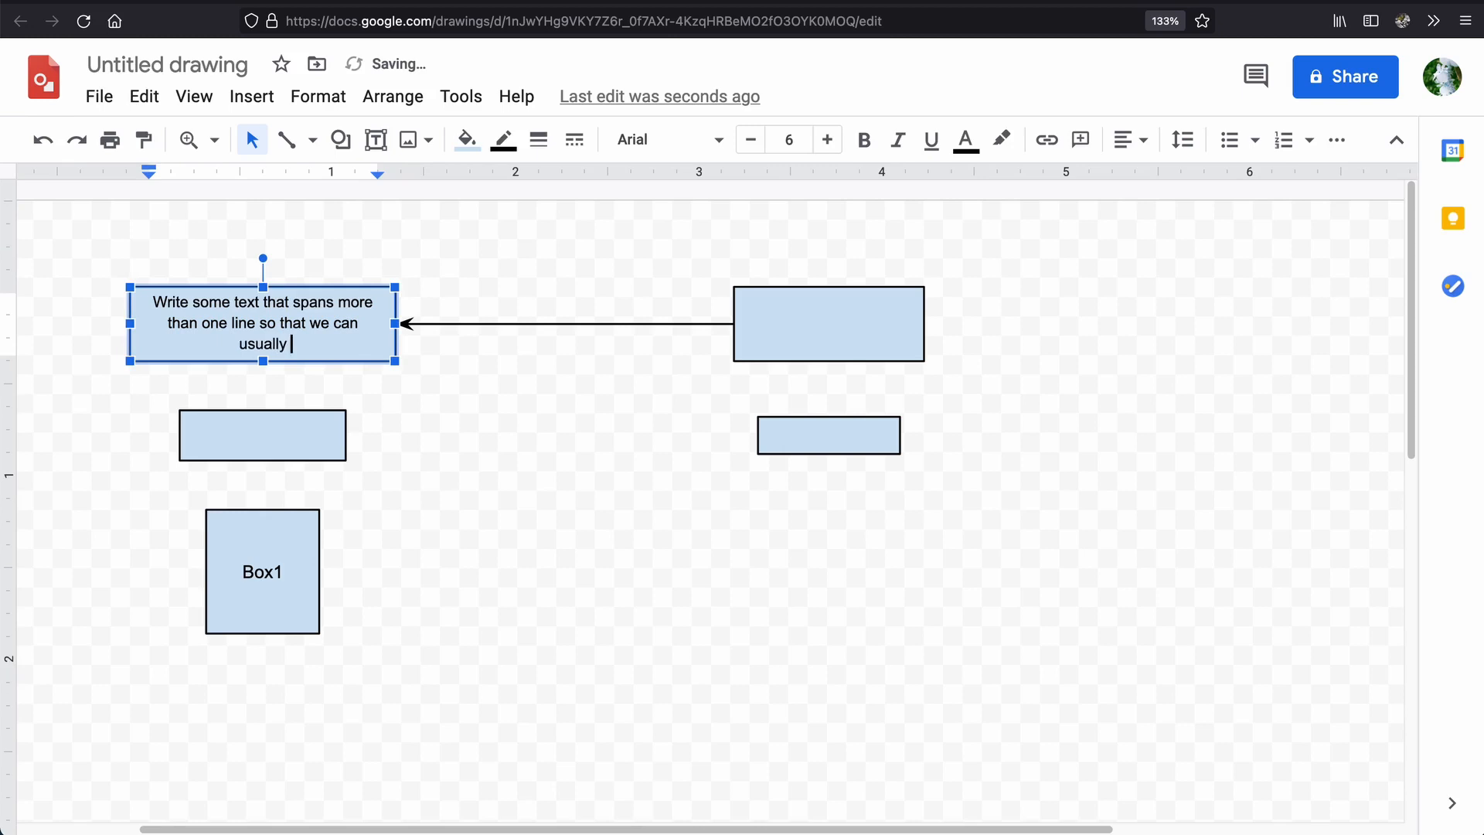
{"action": "key", "text": "Escape"}
{"action": "key", "text": "Escape"}
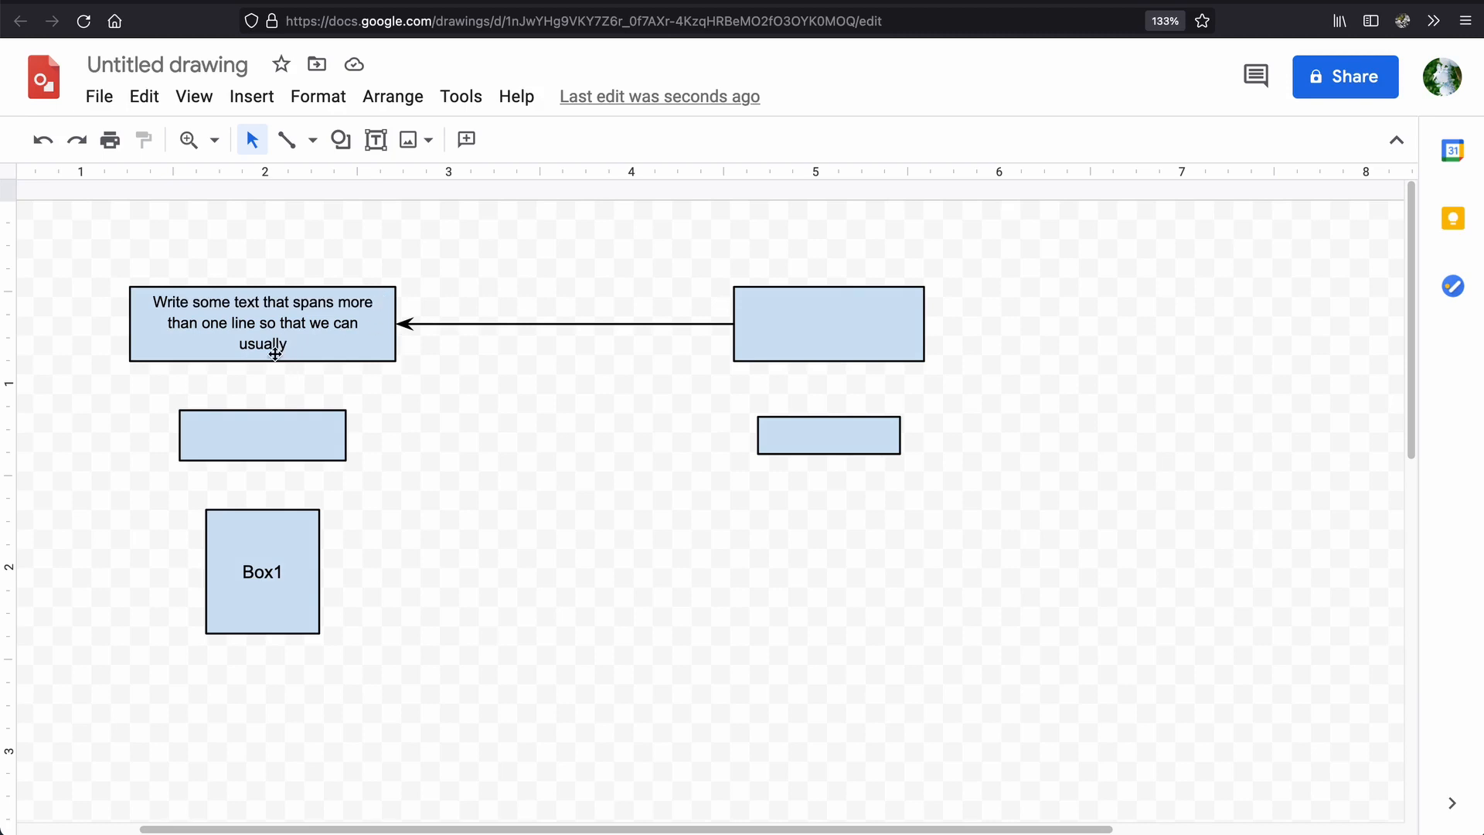
Narrow the upper-left rectangle from its left edge to about 1.35 inches wide, keeping its right edge in place.
{"action": "left_click", "coordinate": [342, 340]}
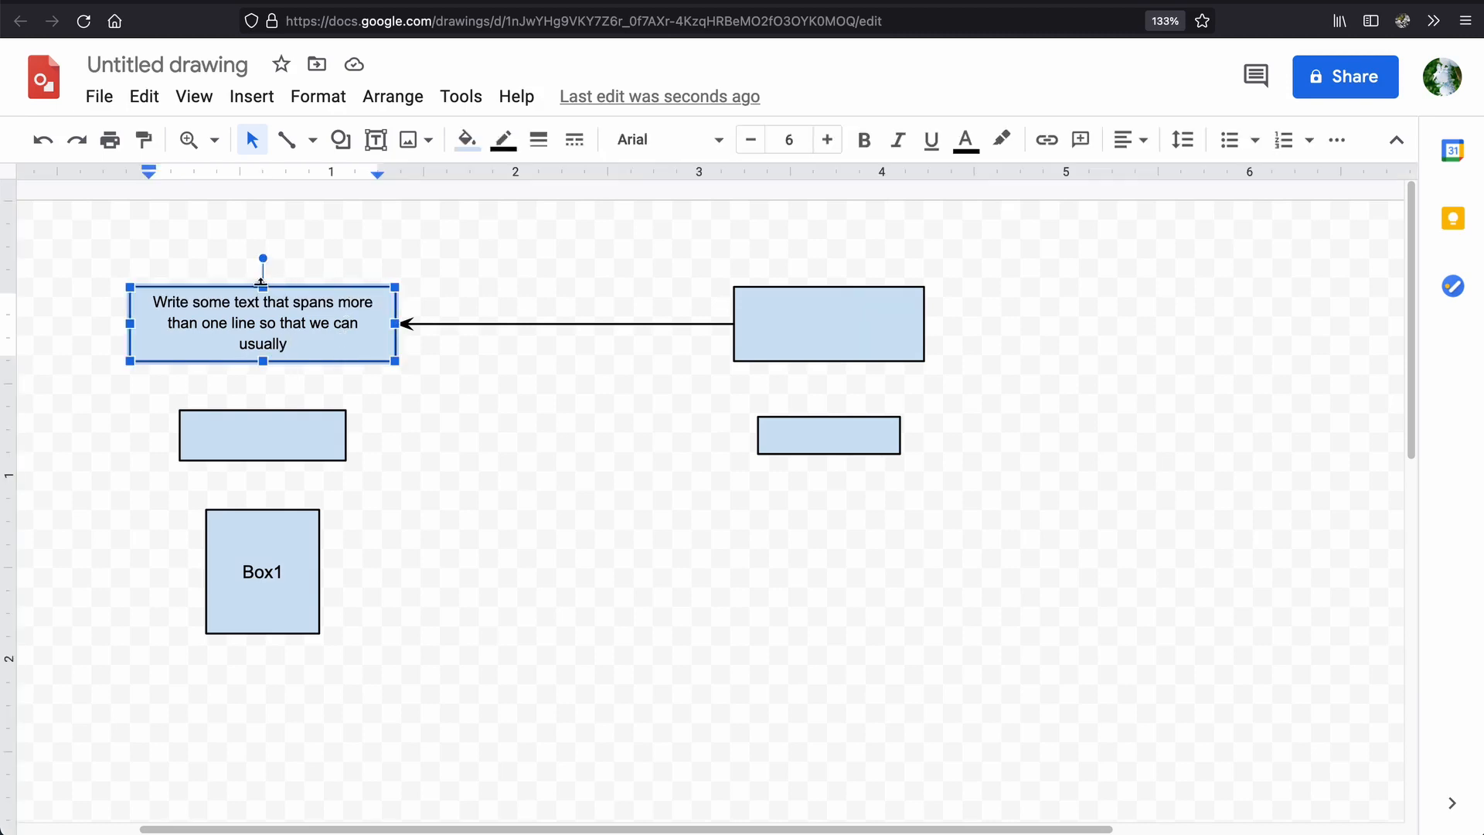
{"action": "left_click", "coordinate": [132, 322]}
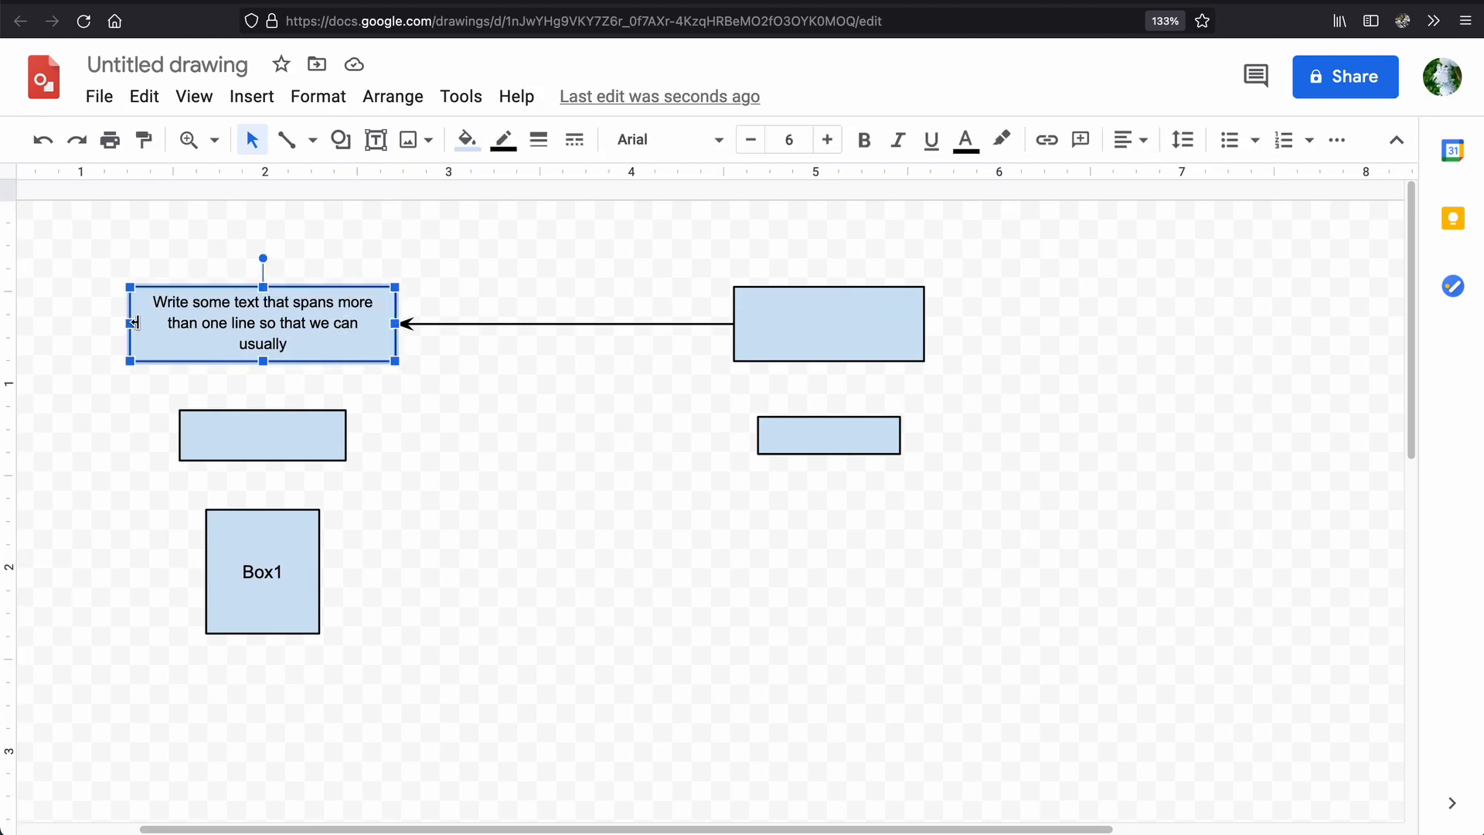
{"action": "left_click_drag", "start_coordinate": [130, 324], "coordinate": [167, 324]}
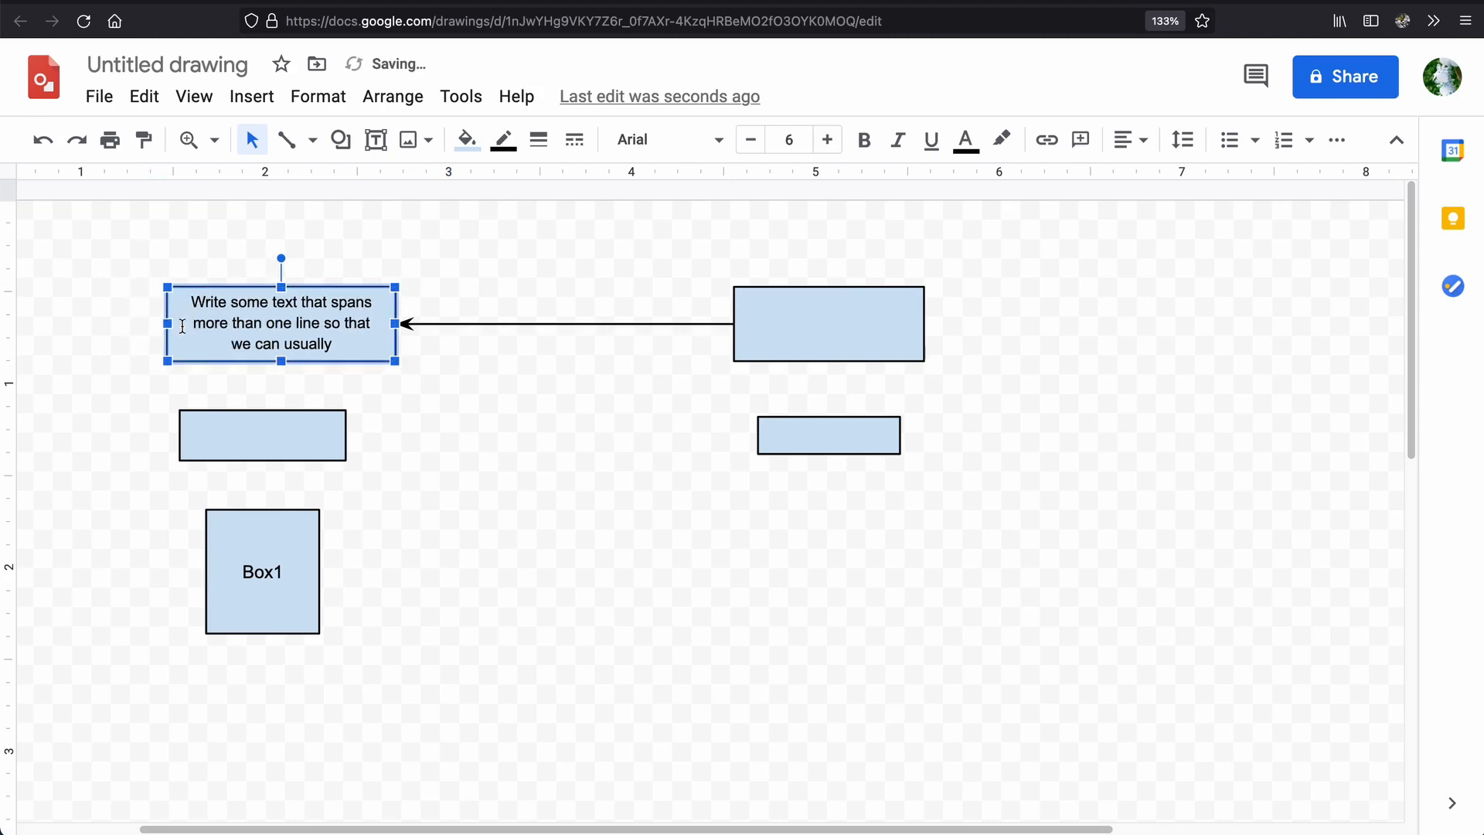
{"action": "left_click_drag", "start_coordinate": [167, 323], "coordinate": [147, 323]}
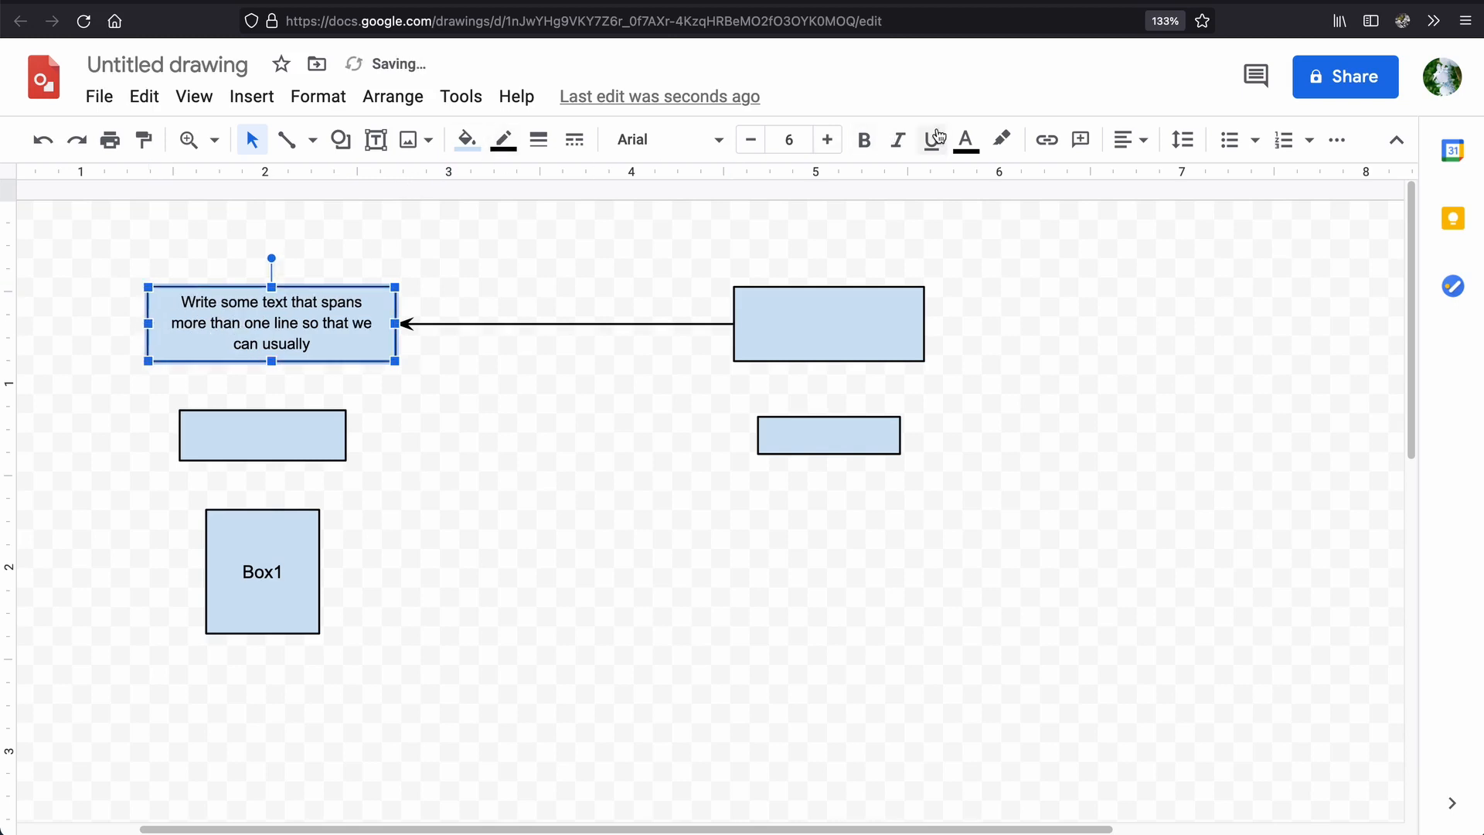
Set the left text padding of the upper-left rectangle to 0.2 in.
{"action": "left_click", "coordinate": [317, 98]}
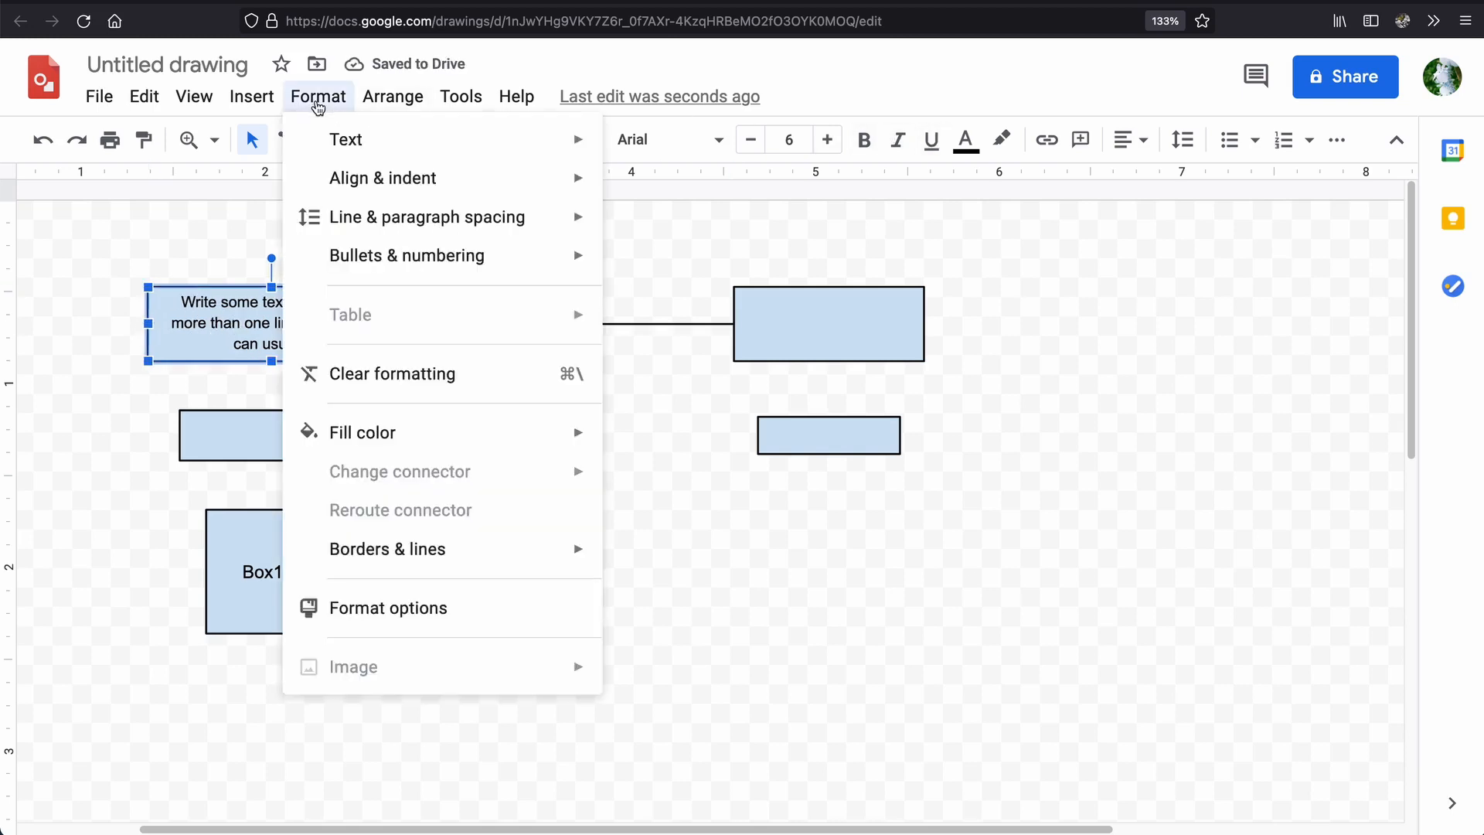
{"action": "left_click", "coordinate": [417, 607]}
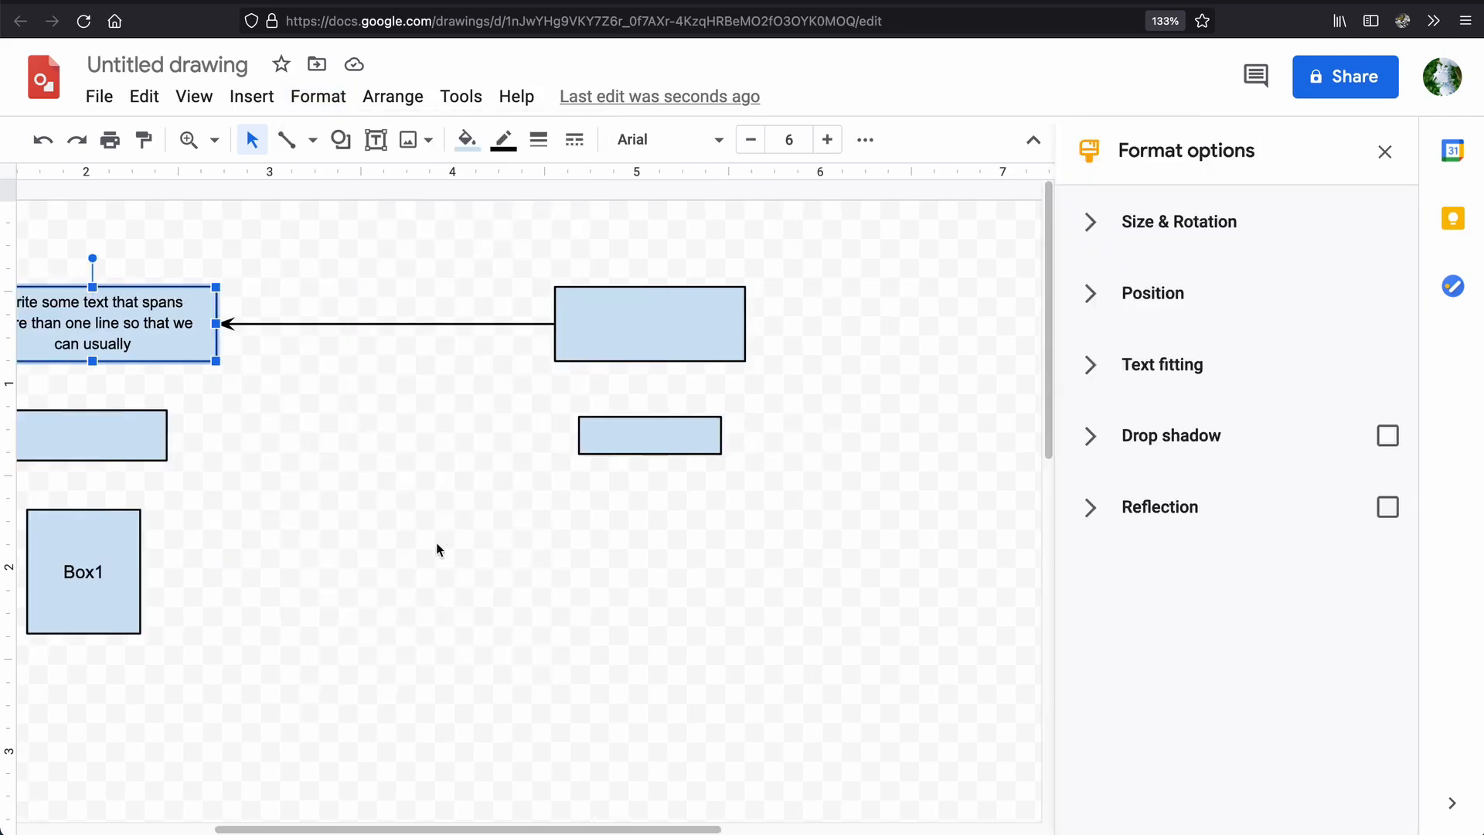
{"action": "left_click_drag", "start_coordinate": [569, 830], "coordinate": [474, 829]}
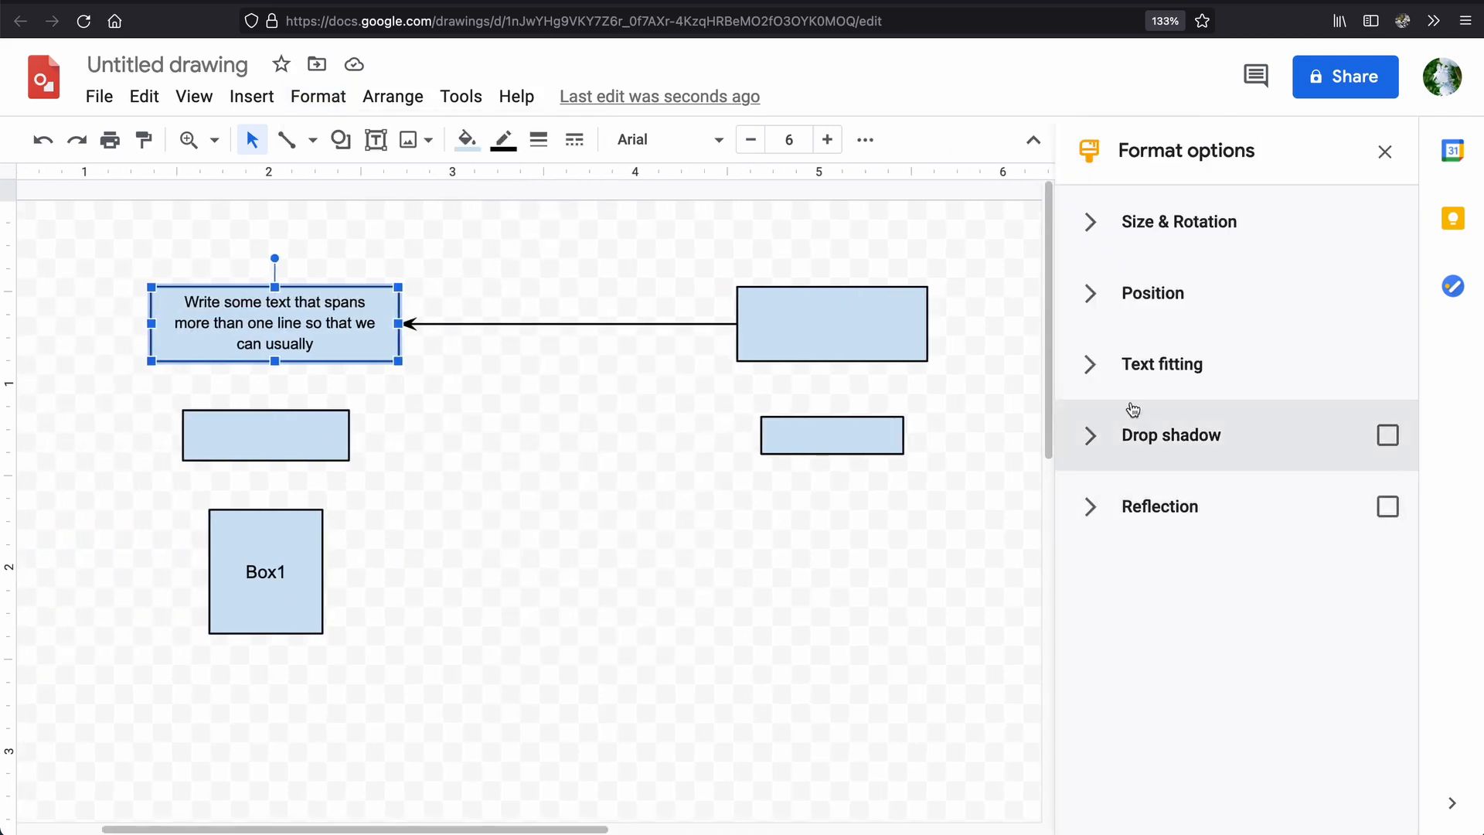
{"action": "left_click", "coordinate": [1093, 371]}
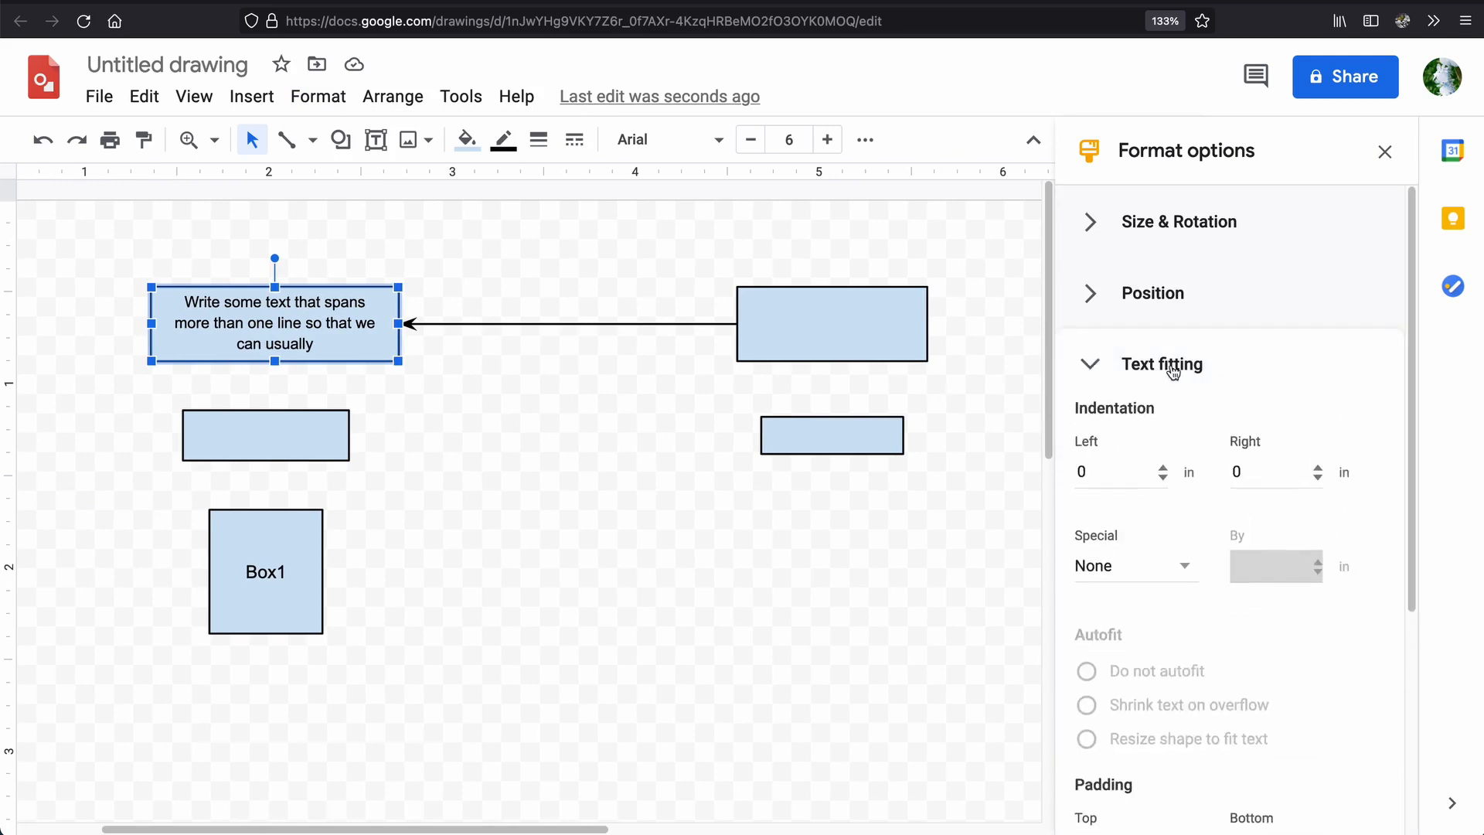
{"action": "scroll", "coordinate": [1172, 365], "scroll_direction": "down", "scroll_amount": 4}
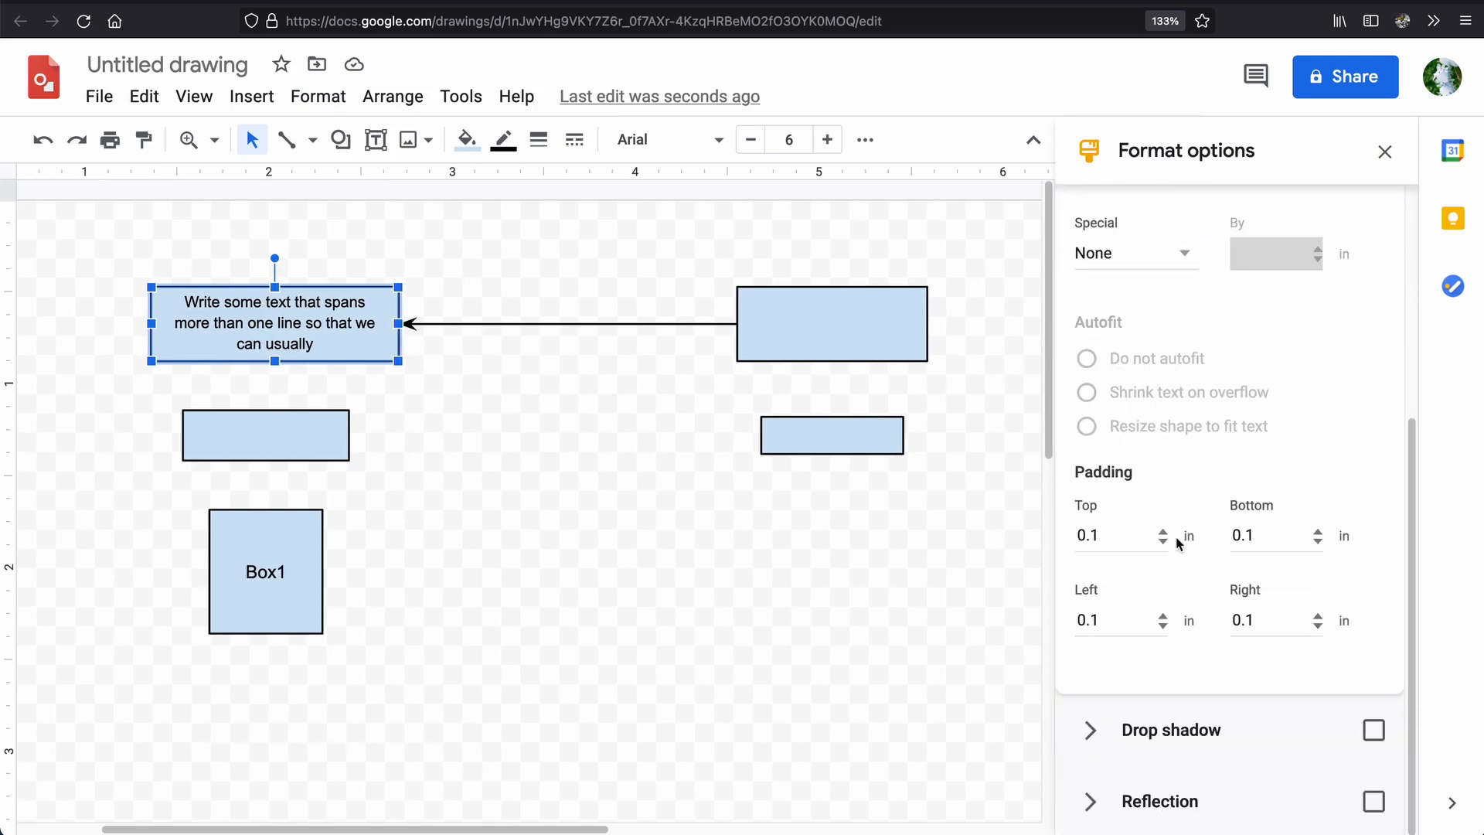
{"action": "left_click", "coordinate": [1111, 623]}
{"action": "key", "text": "BackSpace"}
{"action": "type", "text": "2"}
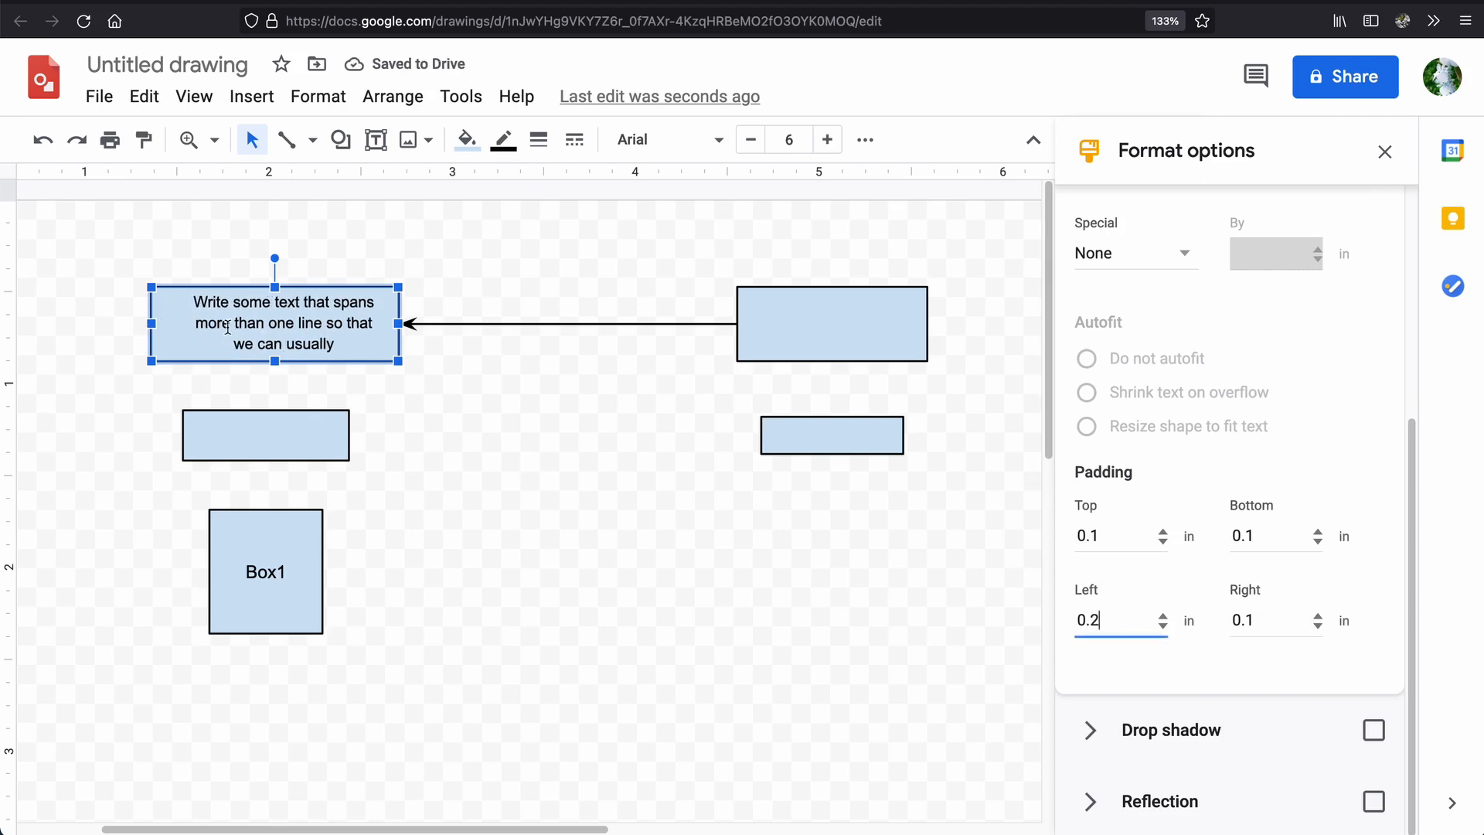
Set the right text padding of the upper-left rectangle to 0.2 in.
{"action": "left_click", "coordinate": [1275, 621]}
{"action": "key", "text": "BackSpace"}
{"action": "type", "text": "2"}
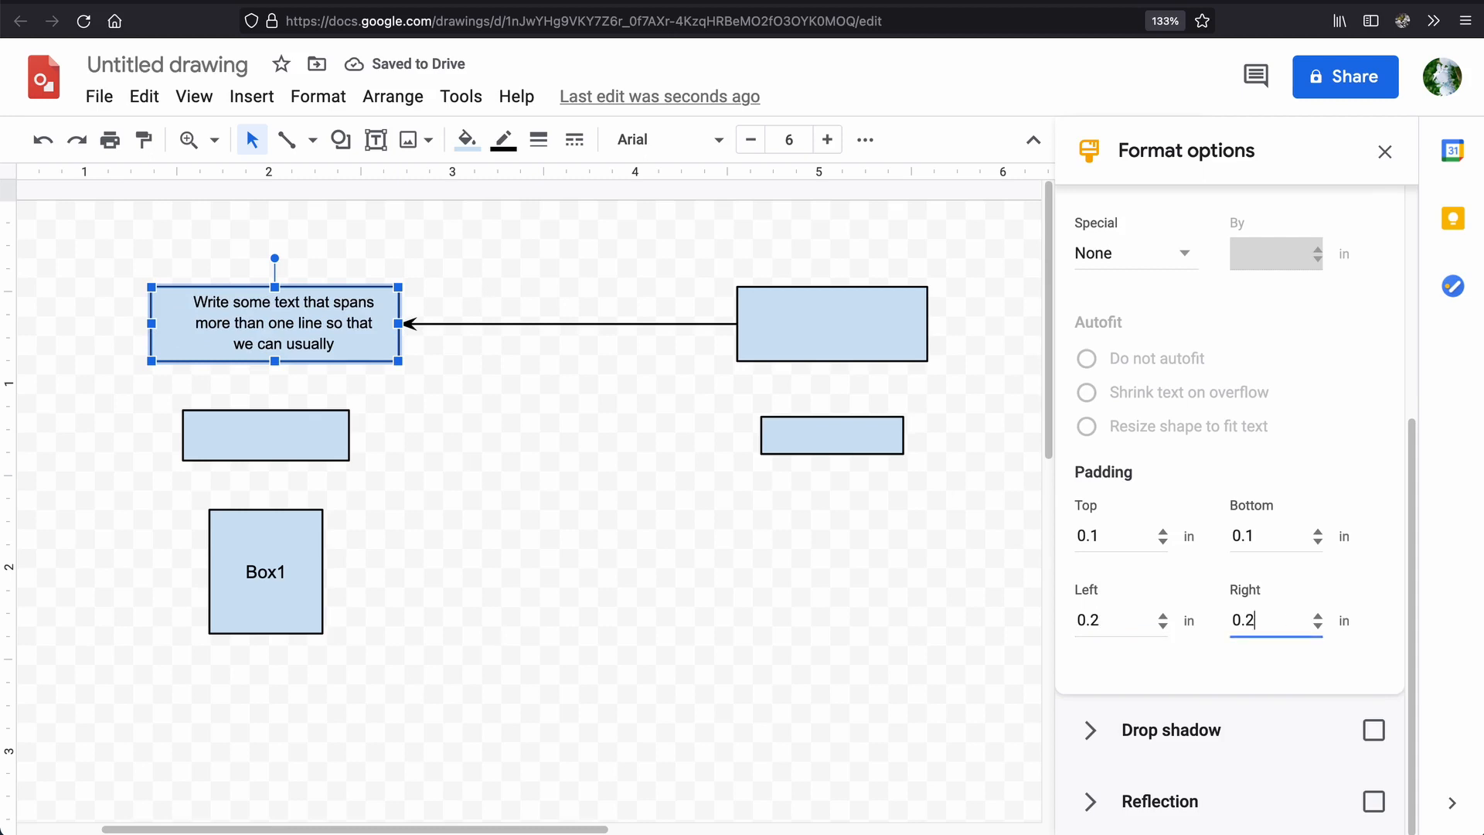
{"action": "left_click", "coordinate": [514, 548]}
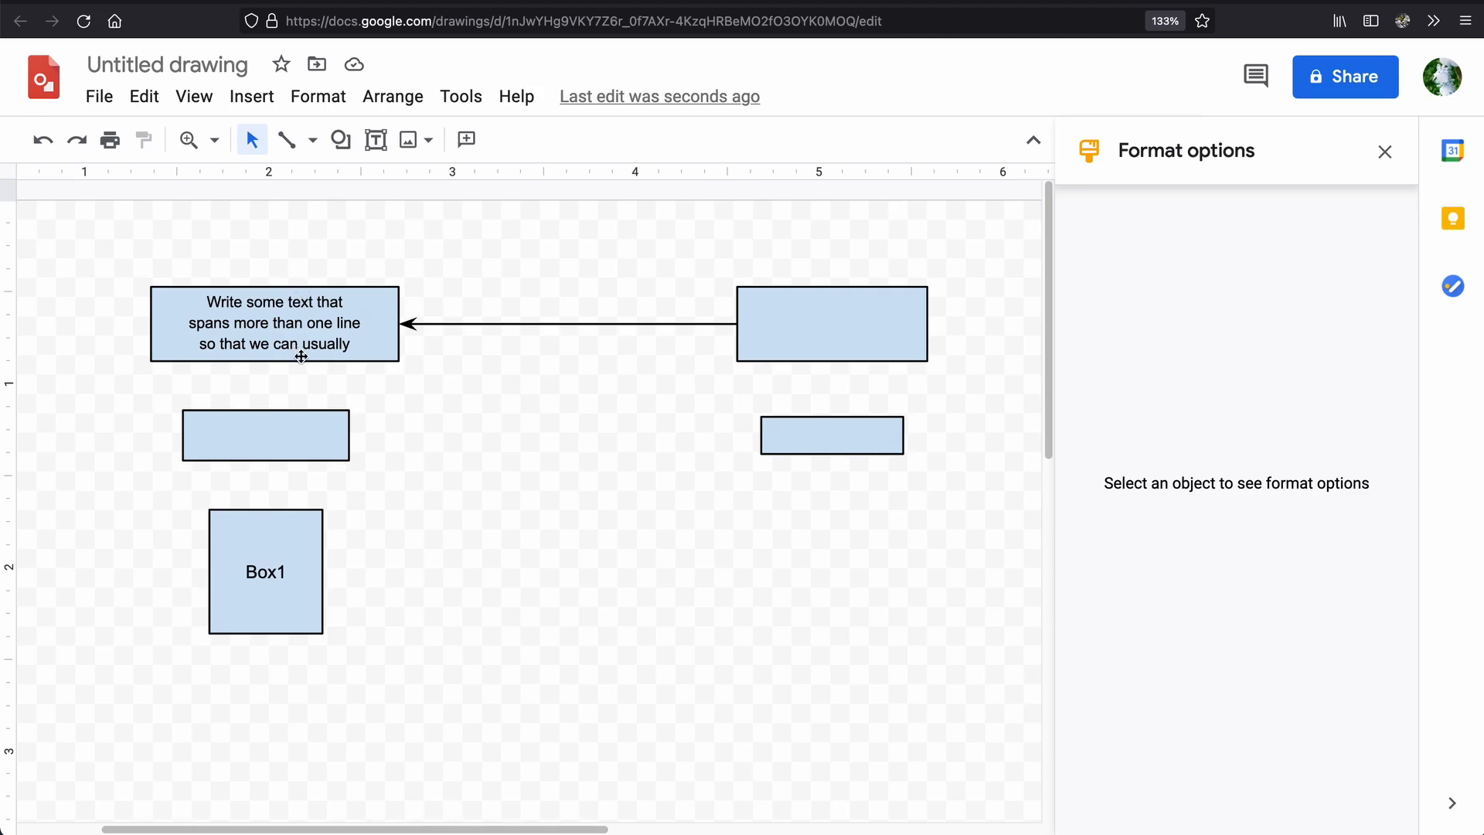
{"action": "left_click", "coordinate": [382, 303]}
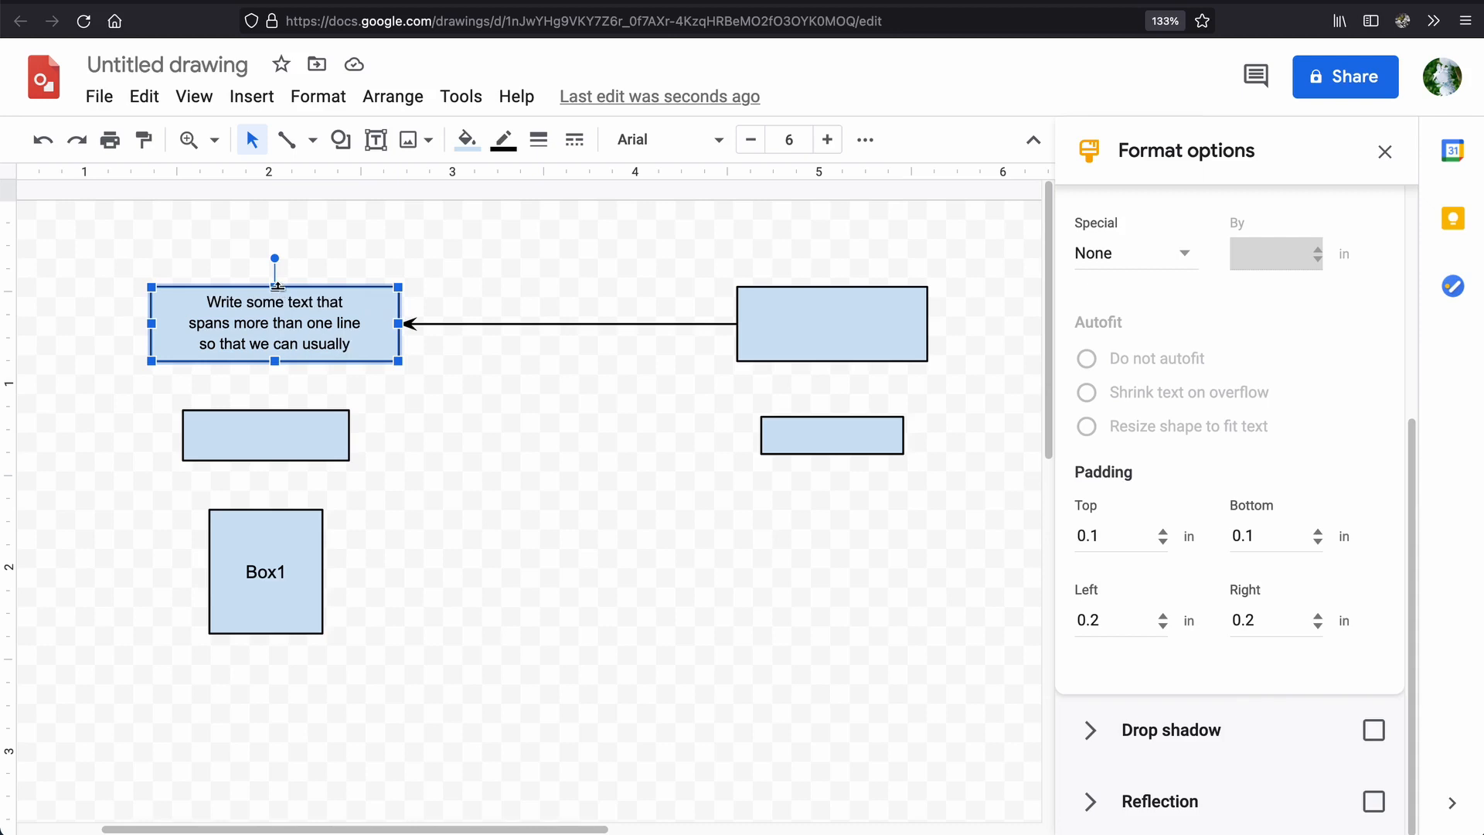
Try removing the last line of text from the upper-left rectangle, and undo the deletion.
{"action": "triple_click", "coordinate": [377, 345]}
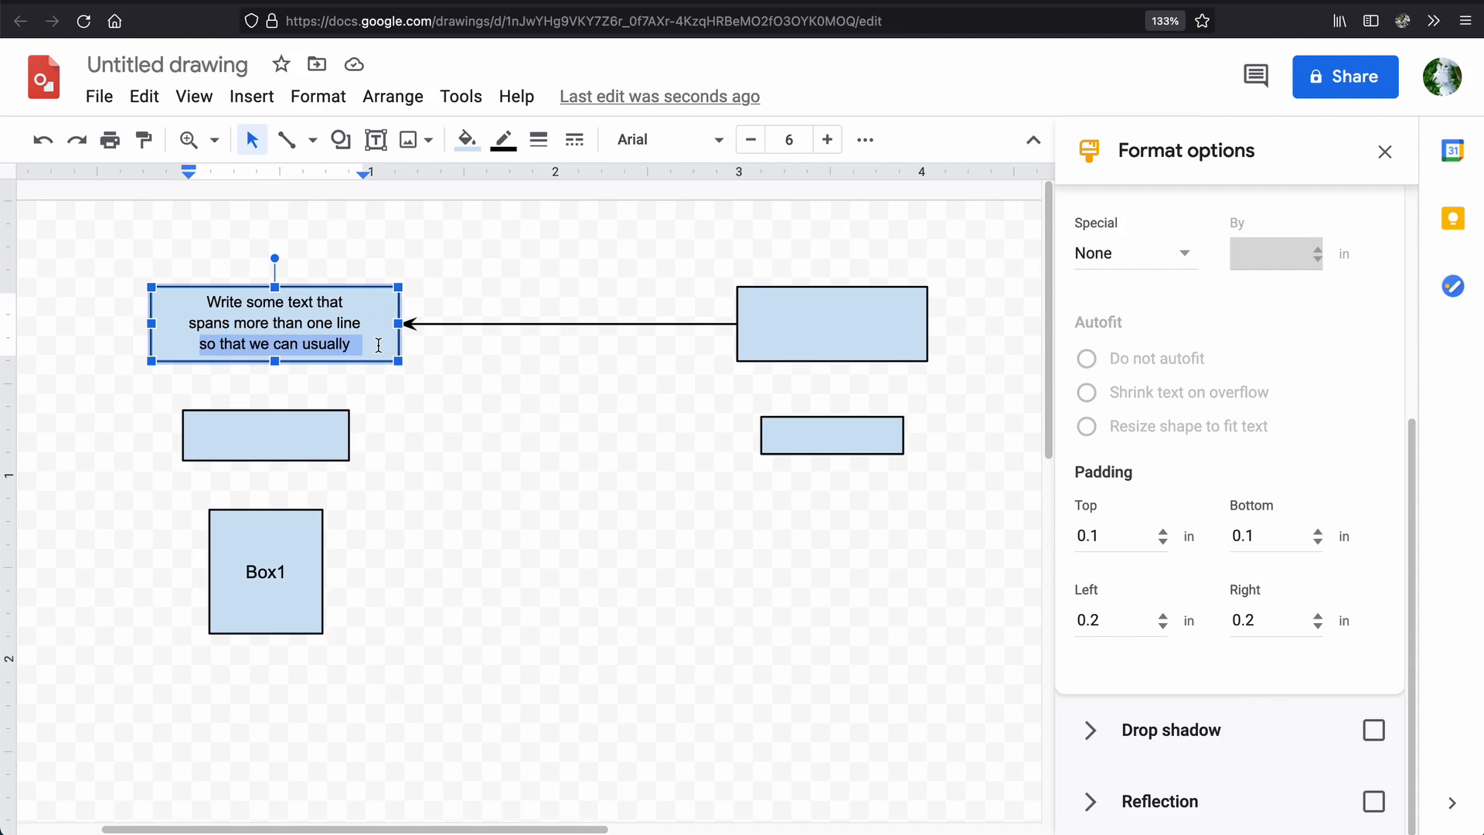
{"action": "key", "text": "BackSpace"}
{"action": "left_click", "coordinate": [503, 266]}
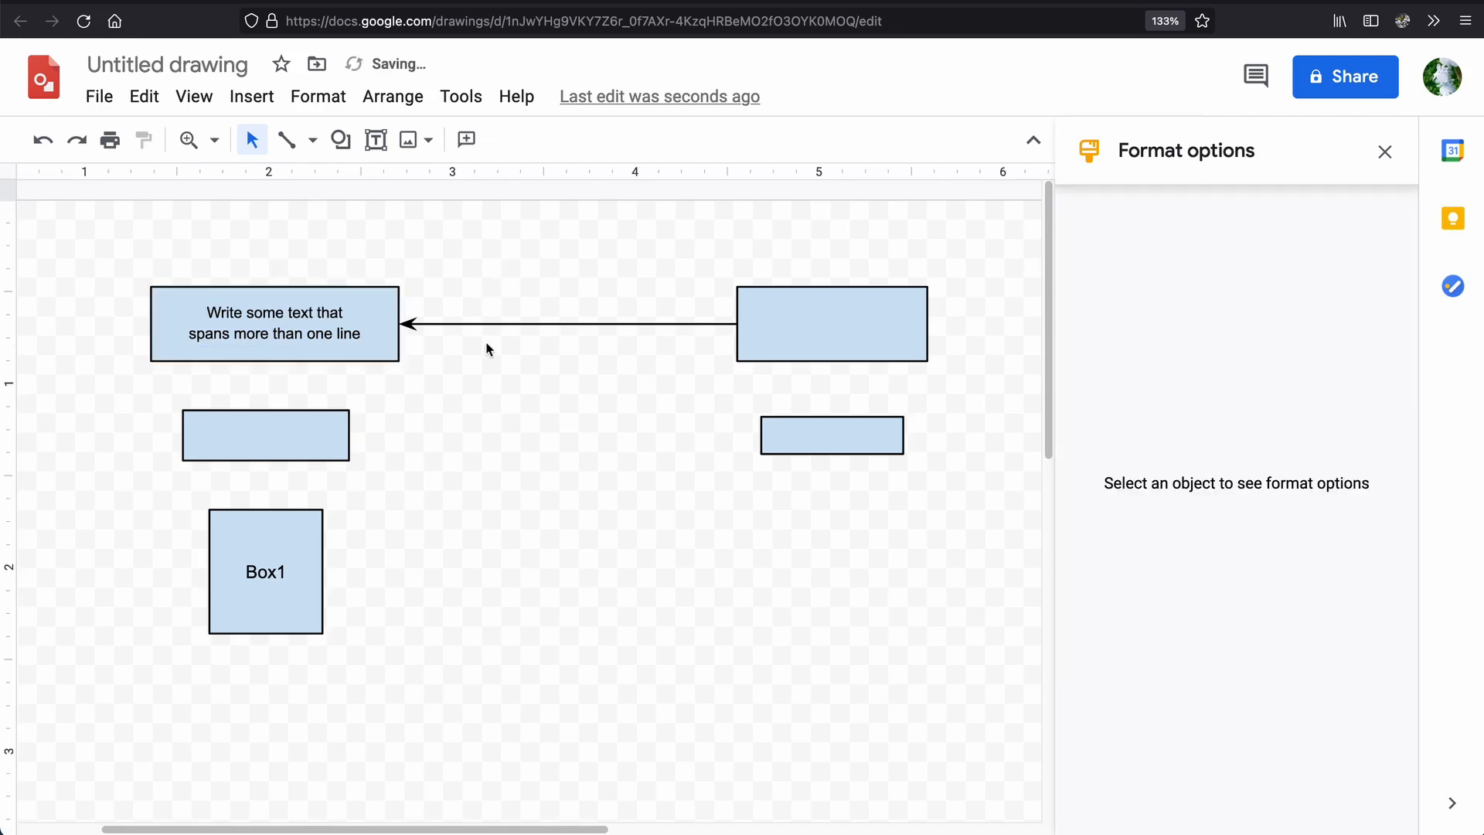
{"action": "left_click", "coordinate": [334, 333]}
{"action": "key", "text": "ctrl+z"}
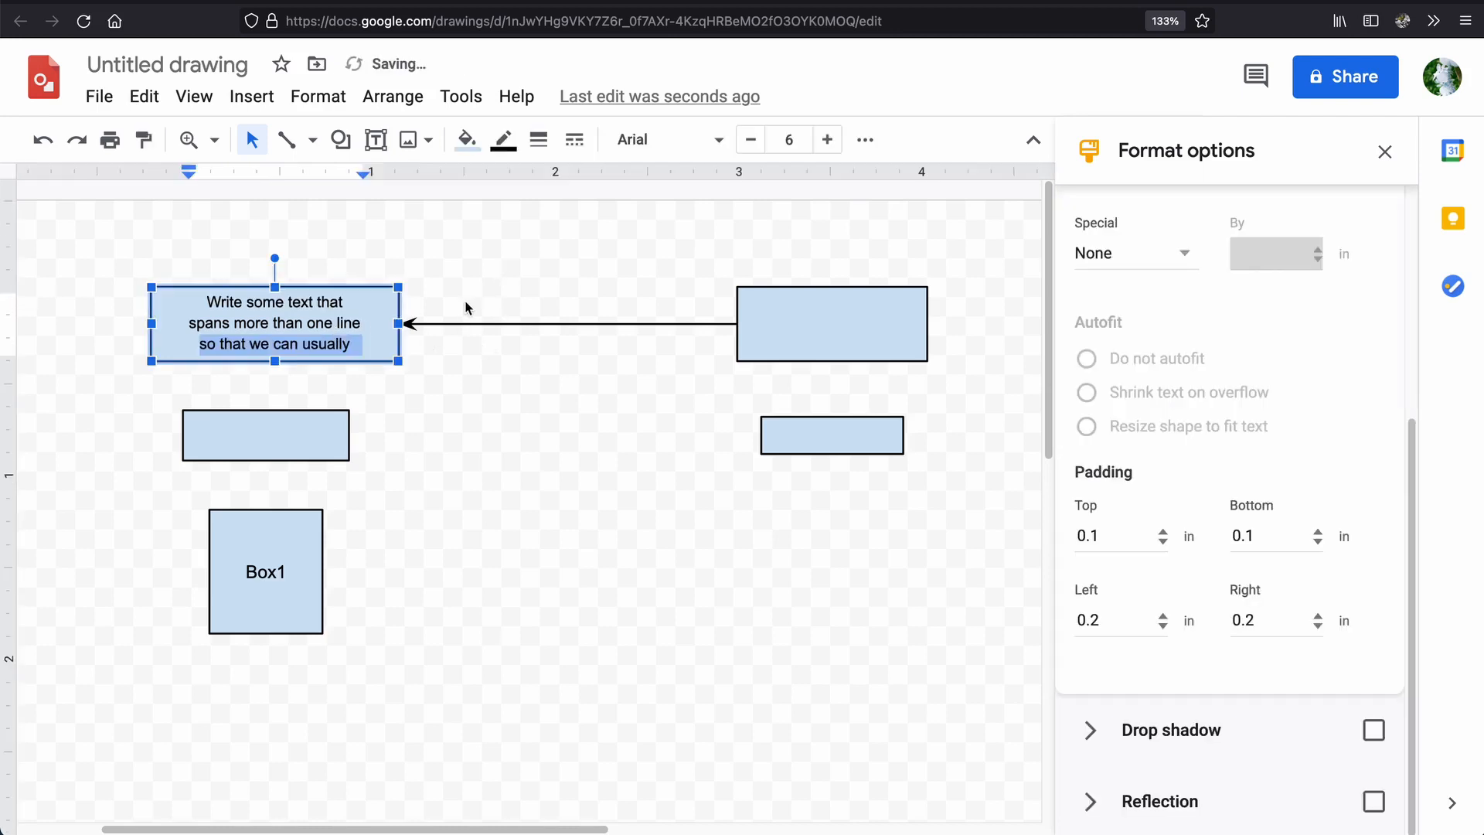
{"action": "left_click", "coordinate": [467, 305]}
Extend the upper-left rectangle upward from its top edge to about 0.55 inches tall, keeping its bottom edge in place.
{"action": "left_click", "coordinate": [304, 321]}
{"action": "left_click_drag", "start_coordinate": [275, 286], "coordinate": [288, 262]}
{"action": "left_click", "coordinate": [478, 257]}
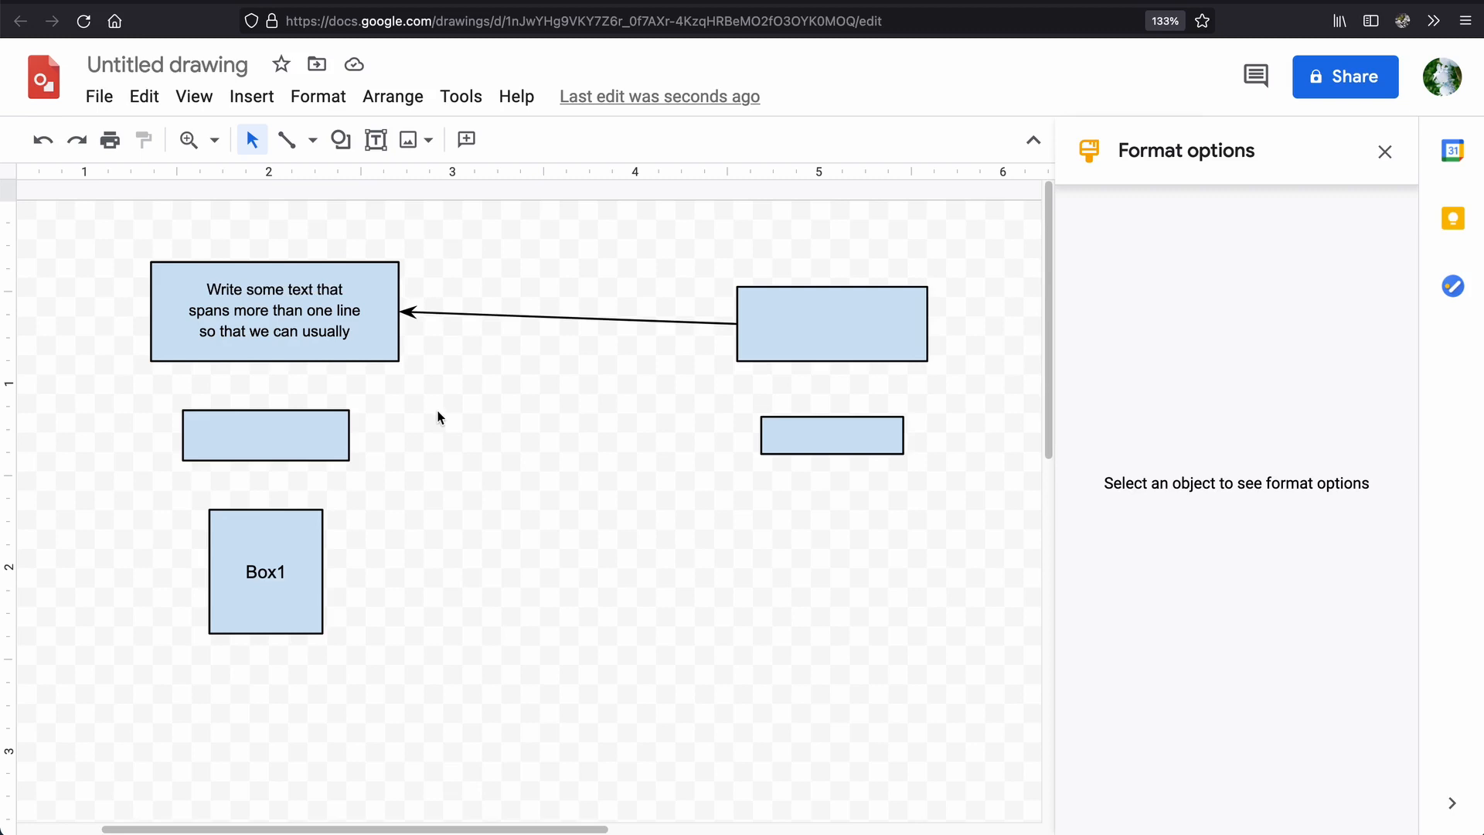
Shrink the Box1 square from its lower-right corner to about 0.4 inches wide and 0.35 inches tall.
{"action": "left_click", "coordinate": [302, 533]}
{"action": "left_click_drag", "start_coordinate": [323, 636], "coordinate": [282, 574]}
{"action": "left_click", "coordinate": [341, 574]}
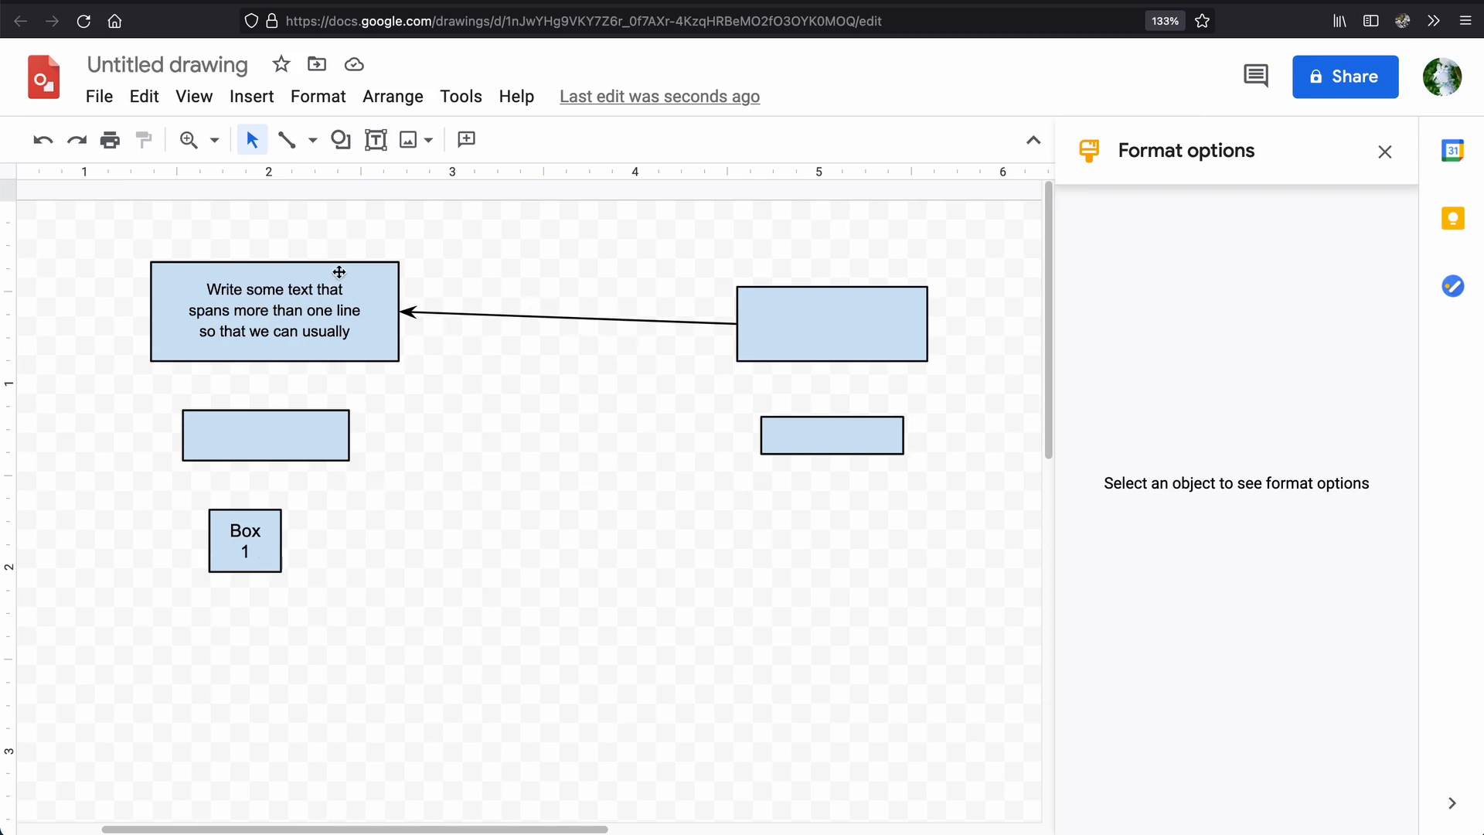
Move the upper-right rectangle up slightly to align its center with the upper-left rectangle, making the connecting arrow horizontal.
{"action": "left_click", "coordinate": [823, 315]}
{"action": "left_click_drag", "start_coordinate": [823, 314], "coordinate": [824, 303]}
{"action": "left_click", "coordinate": [607, 442]}
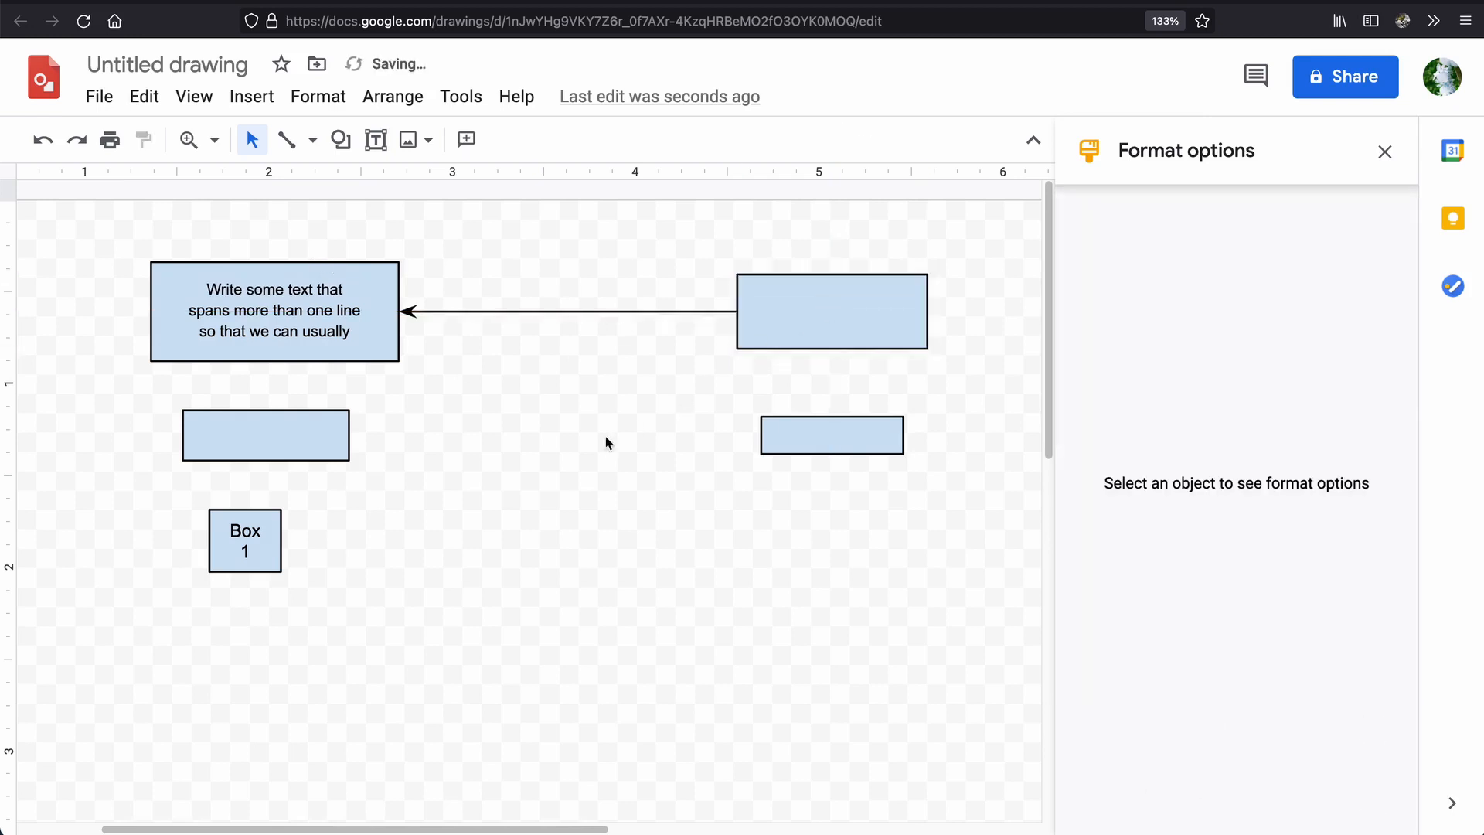
{"action": "left_click_drag", "start_coordinate": [841, 443], "coordinate": [844, 435]}
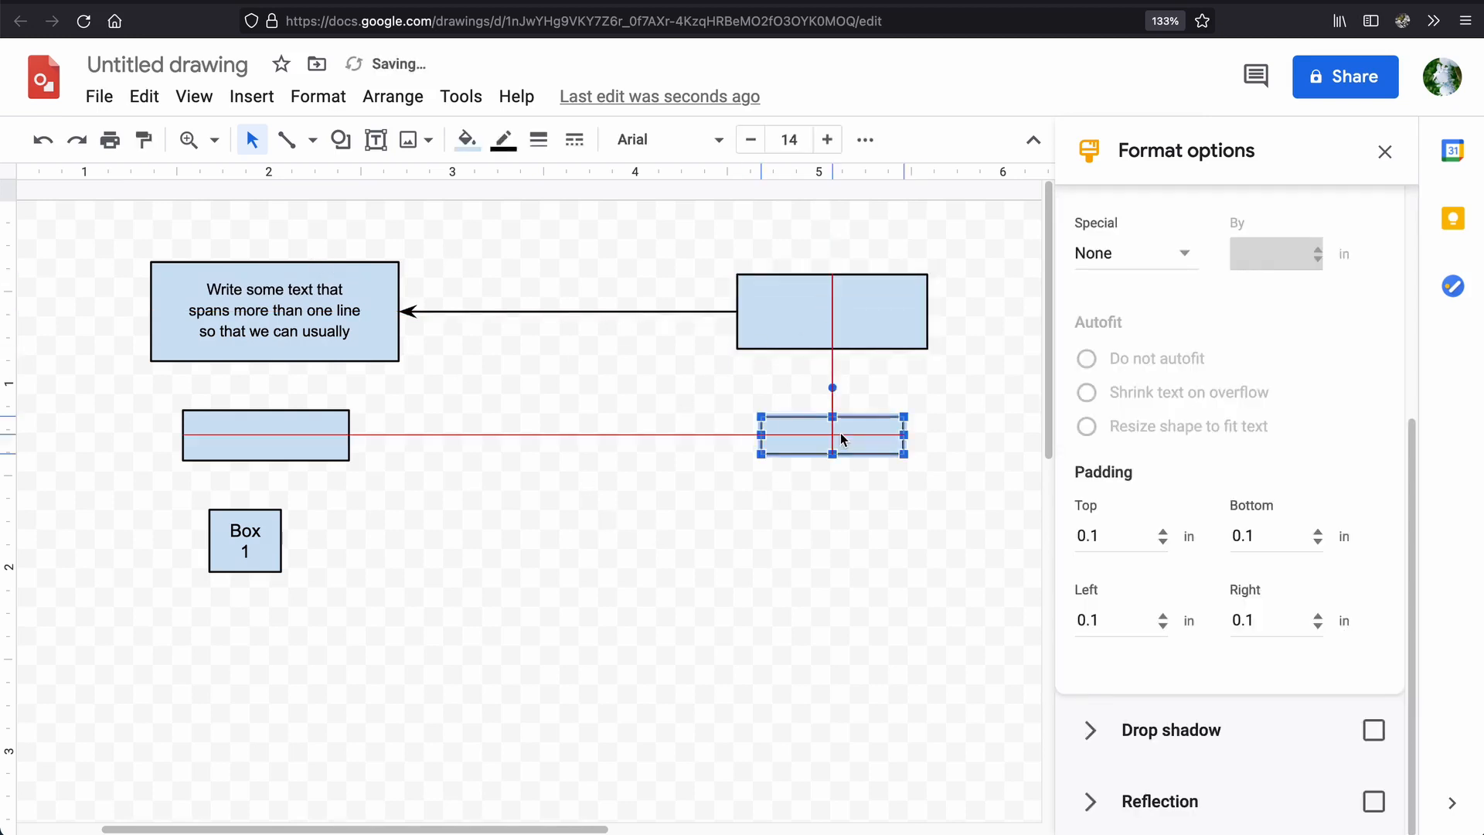
{"action": "left_click", "coordinate": [844, 484]}
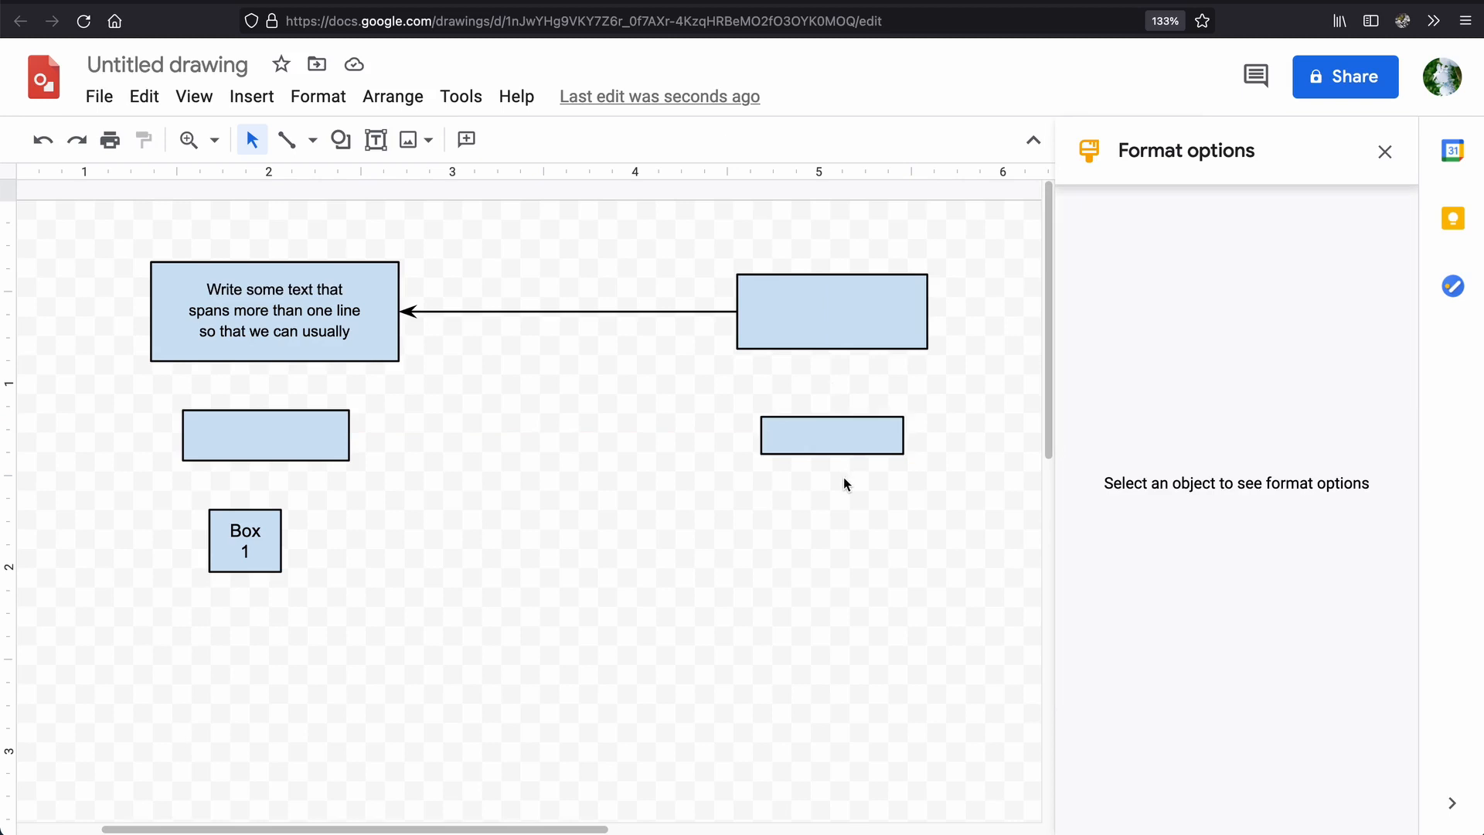